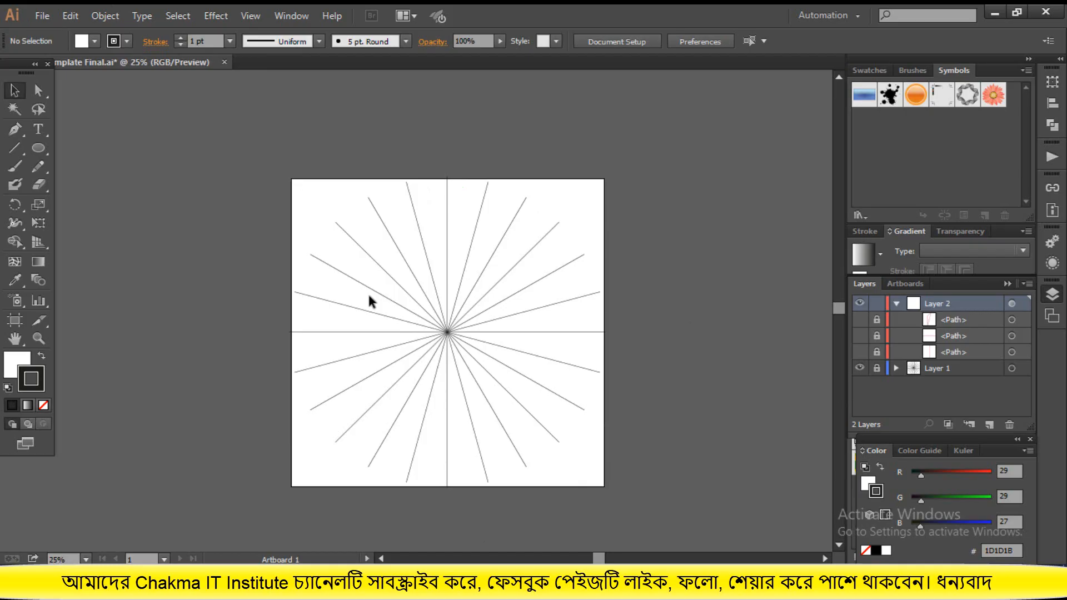
Step: Draw a small circle centred where the radial guide lines meet, with a dark green (006633) fill and a white stroke
scroll(365, 299, up, 1)
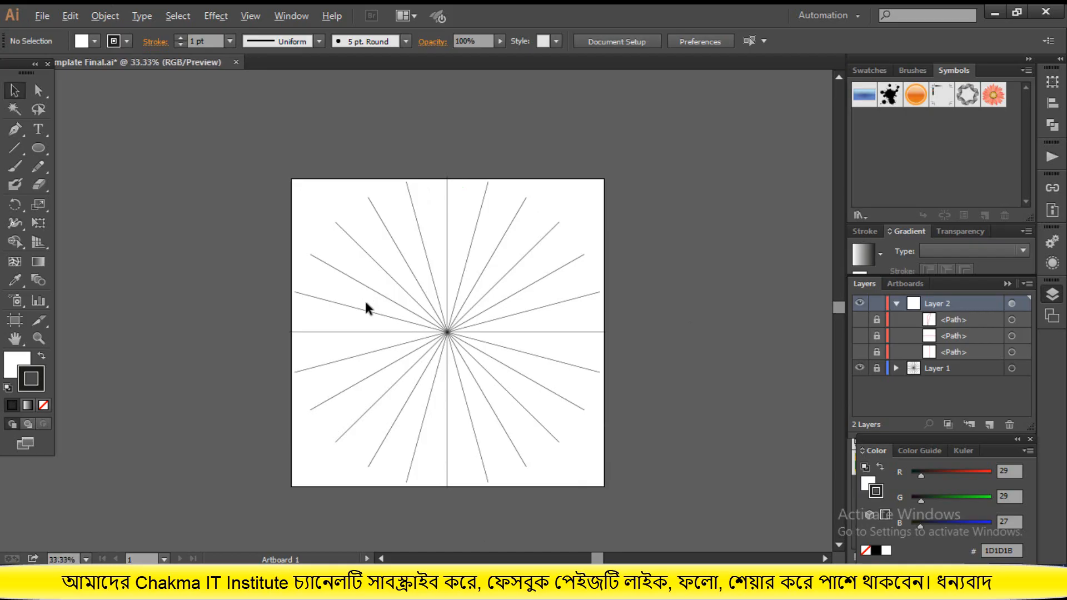
scroll(435, 318, down, 3)
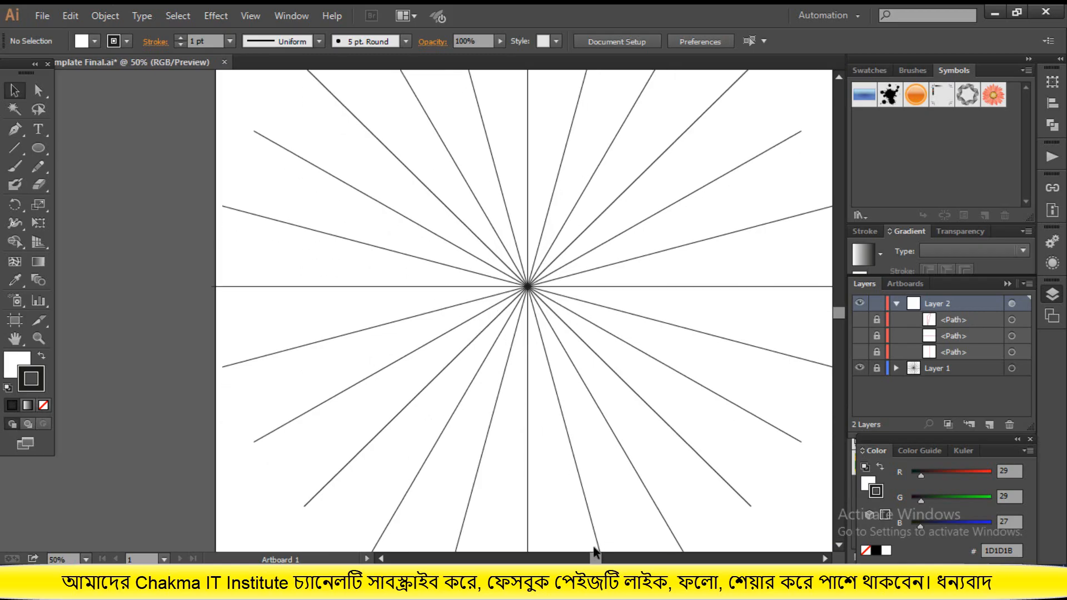
drag(596, 559, 599, 558)
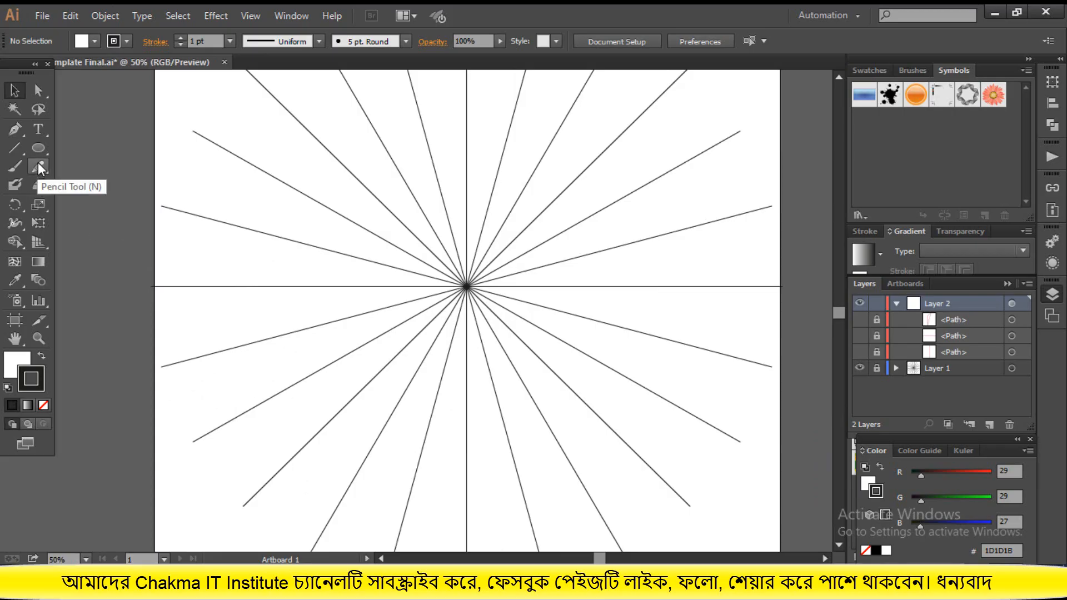
click(39, 148)
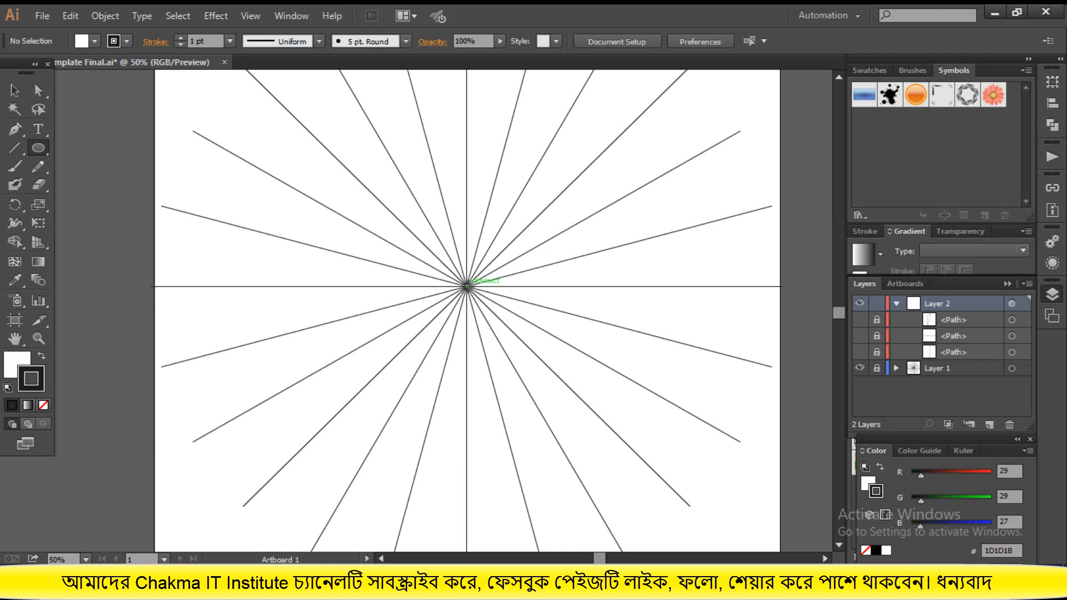
click(127, 41)
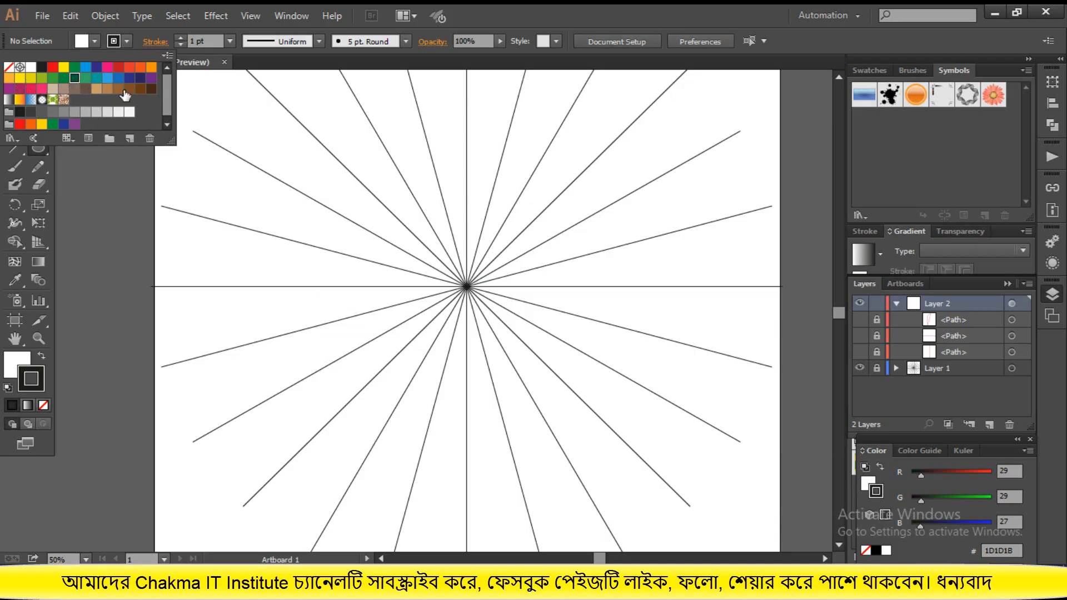
click(74, 78)
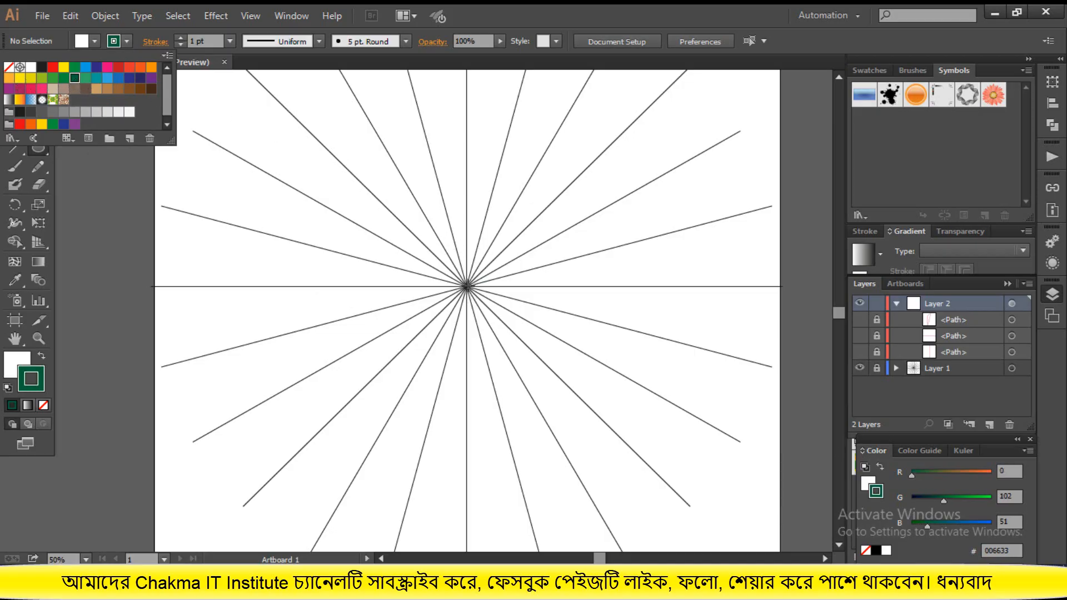
click(467, 286)
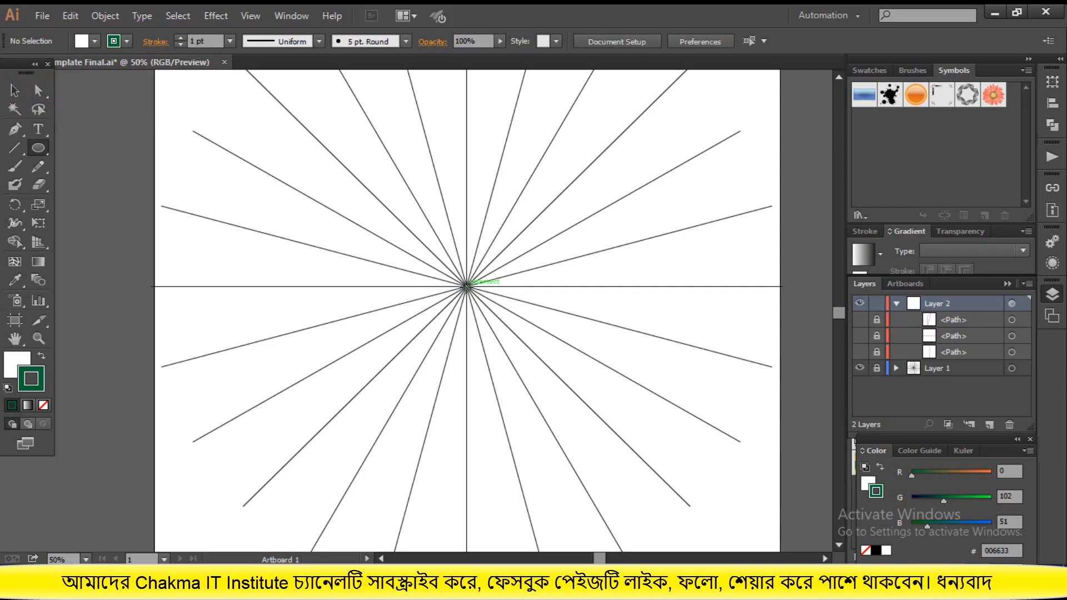
drag(467, 287, 491, 304)
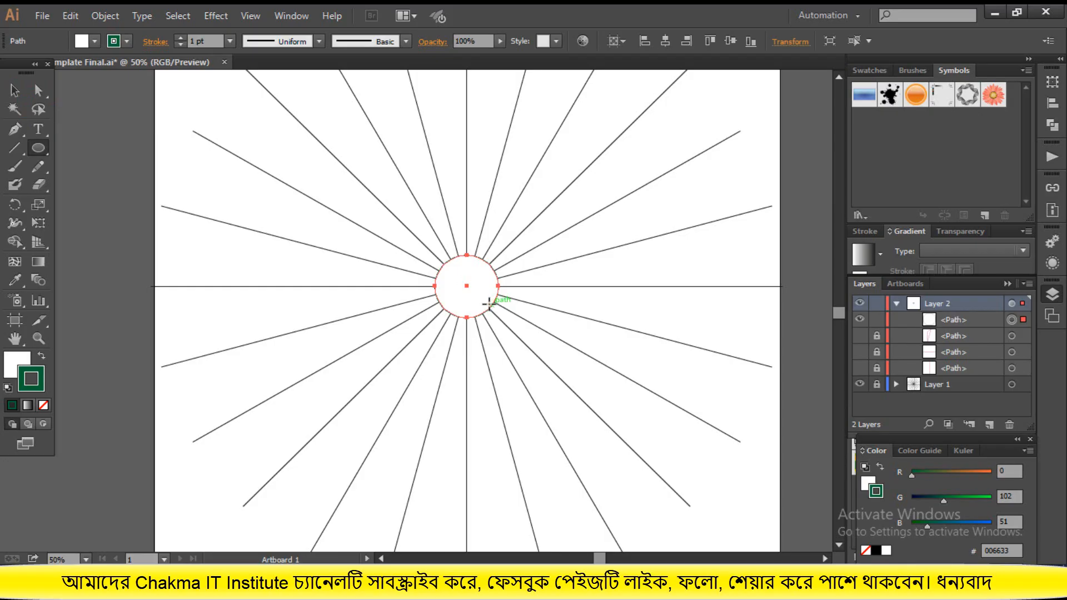
click(43, 359)
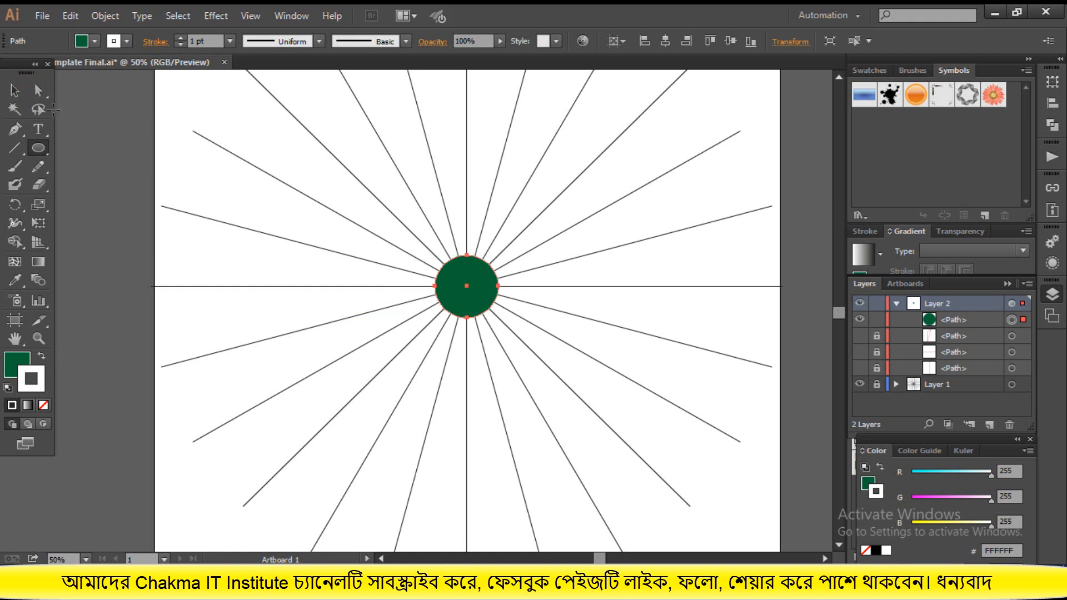
Step: Shrink the centre circle around its own midpoint and change its fill to red
click(15, 90)
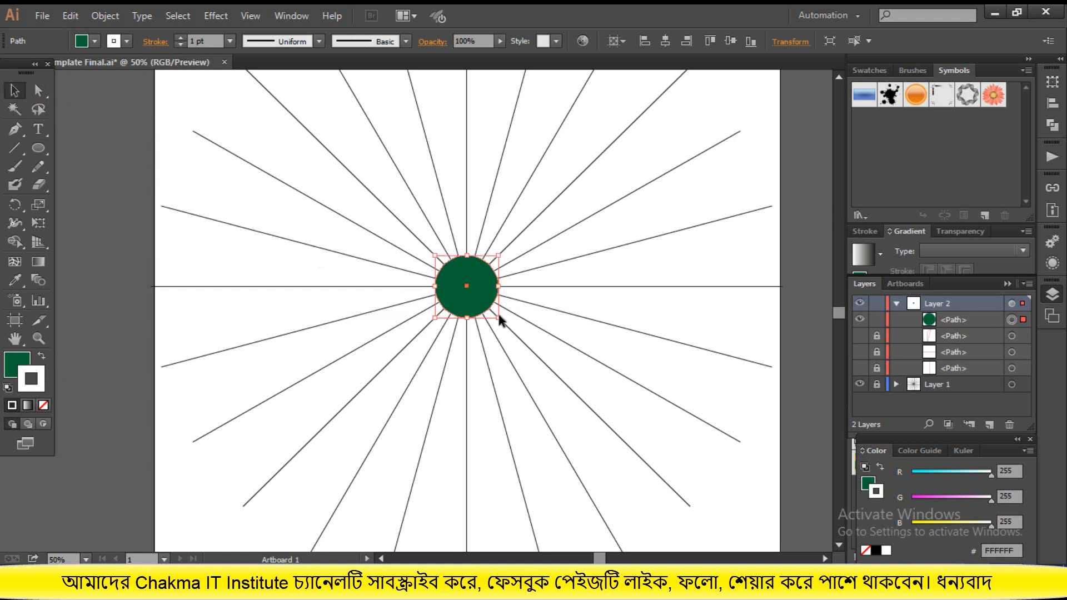
drag(498, 318, 487, 307)
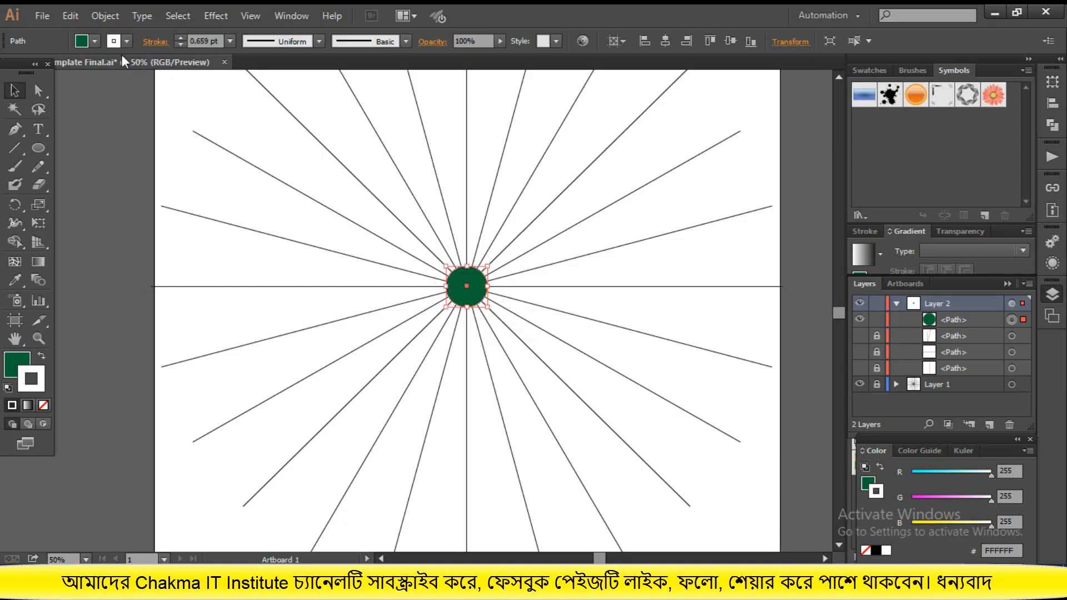
click(94, 40)
click(52, 67)
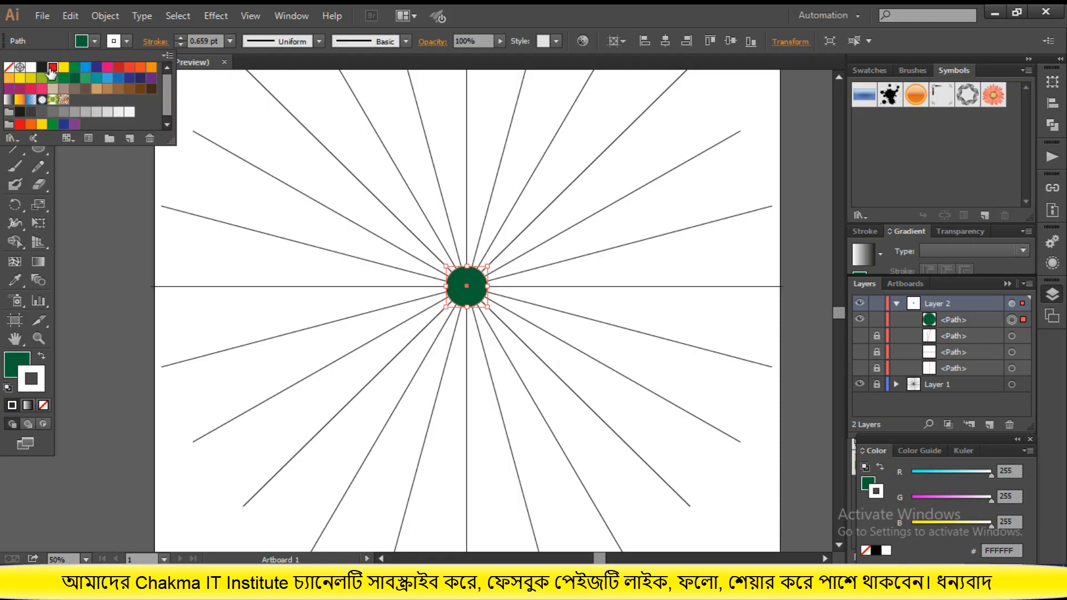
click(217, 283)
Step: Draw a short vertical line along the vertical guide, from above the circle to just inside its top edge
click(22, 151)
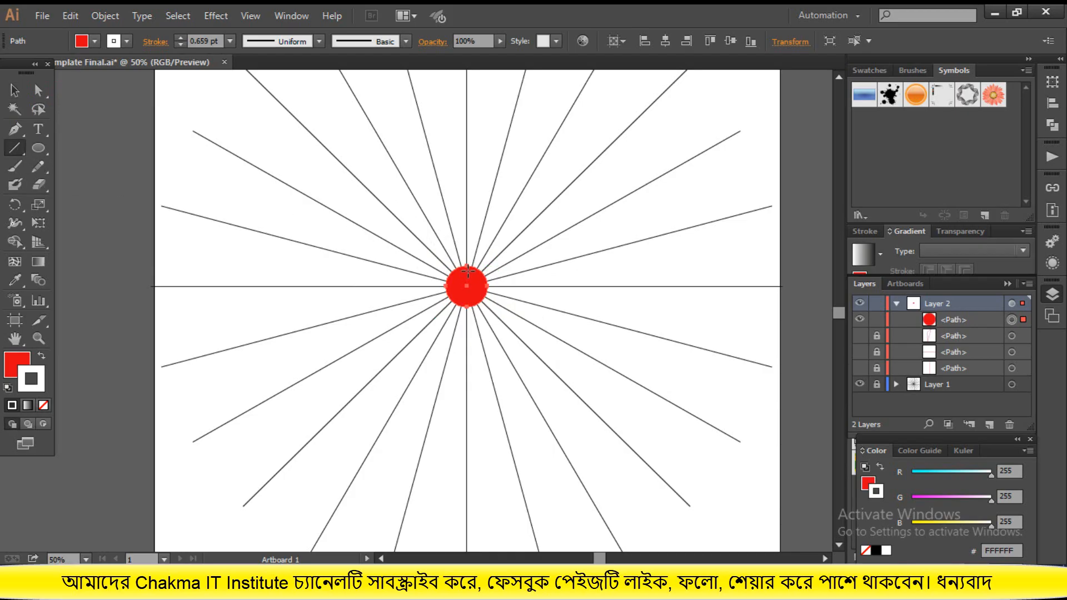
scroll(481, 270, up, 3)
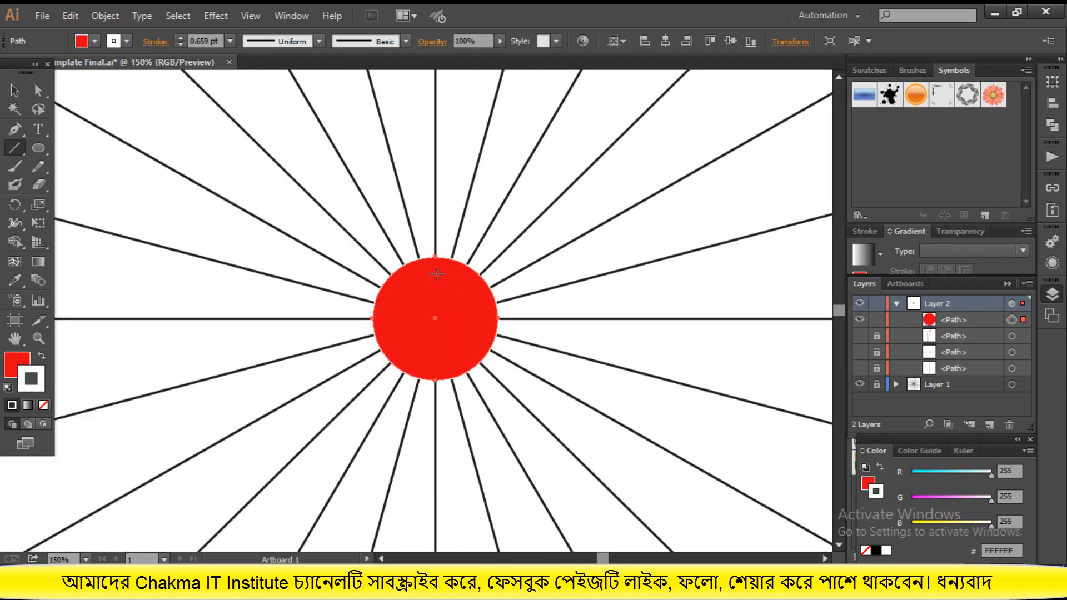
drag(437, 274, 436, 225)
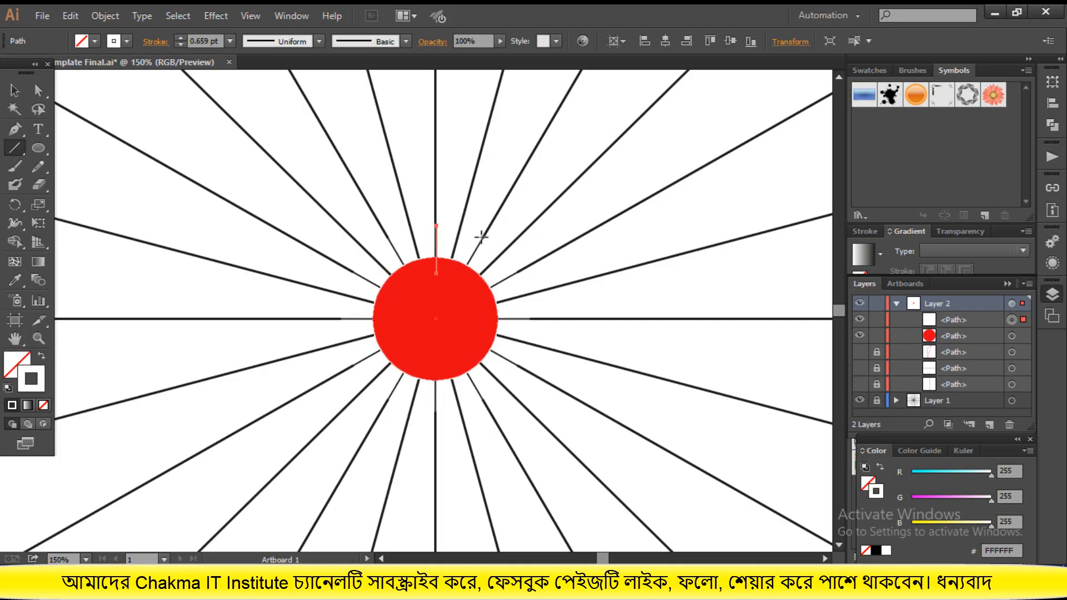
key(ctrl+z)
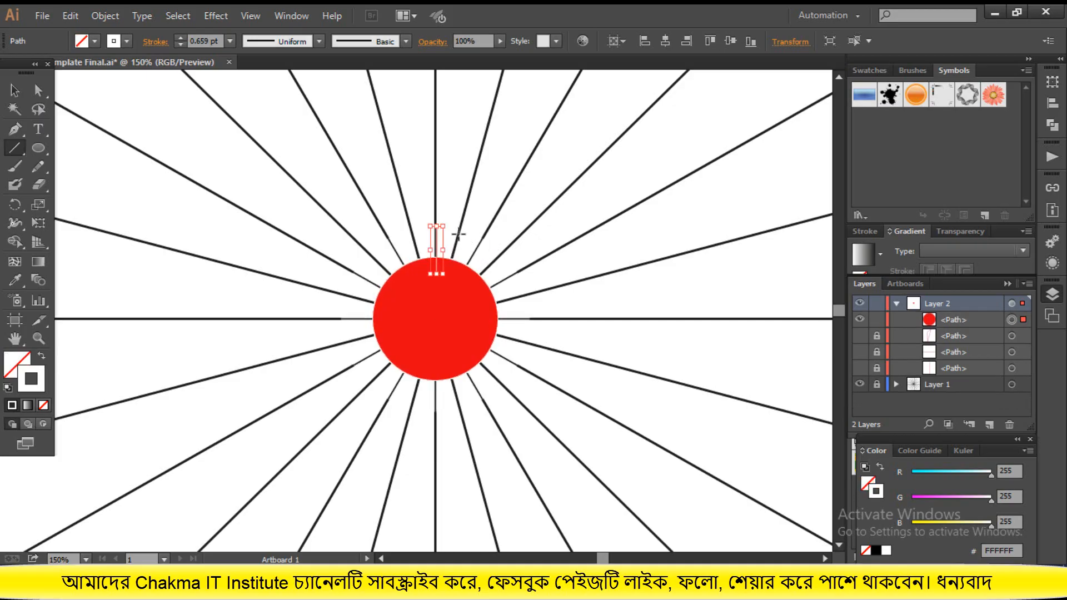
drag(435, 226, 435, 276)
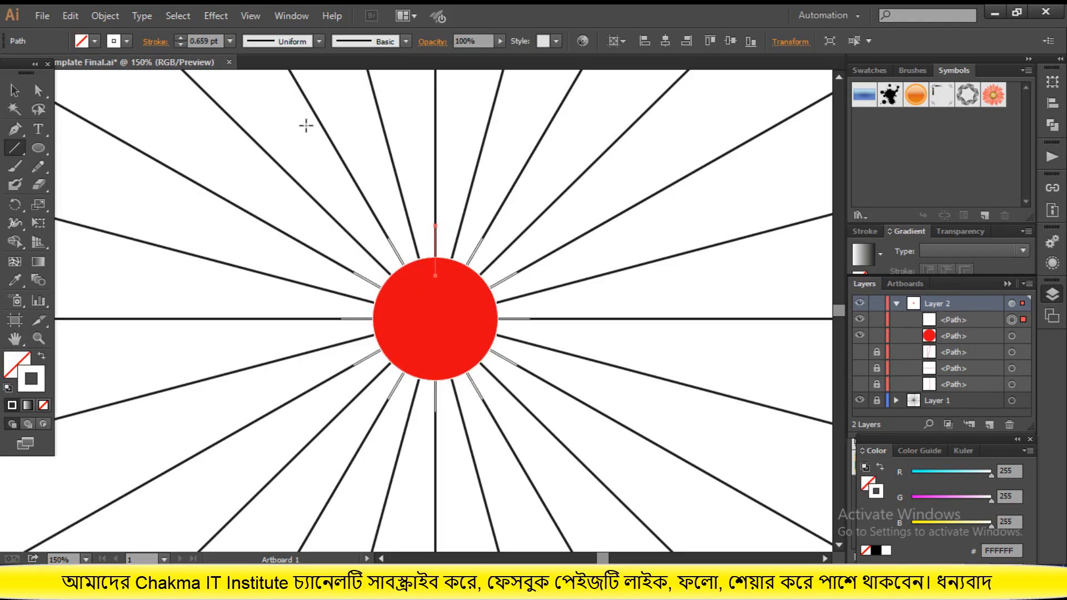
Step: Set the short line's stroke weight to 9 pt and its stroke colour to red
click(181, 38)
click(181, 38)
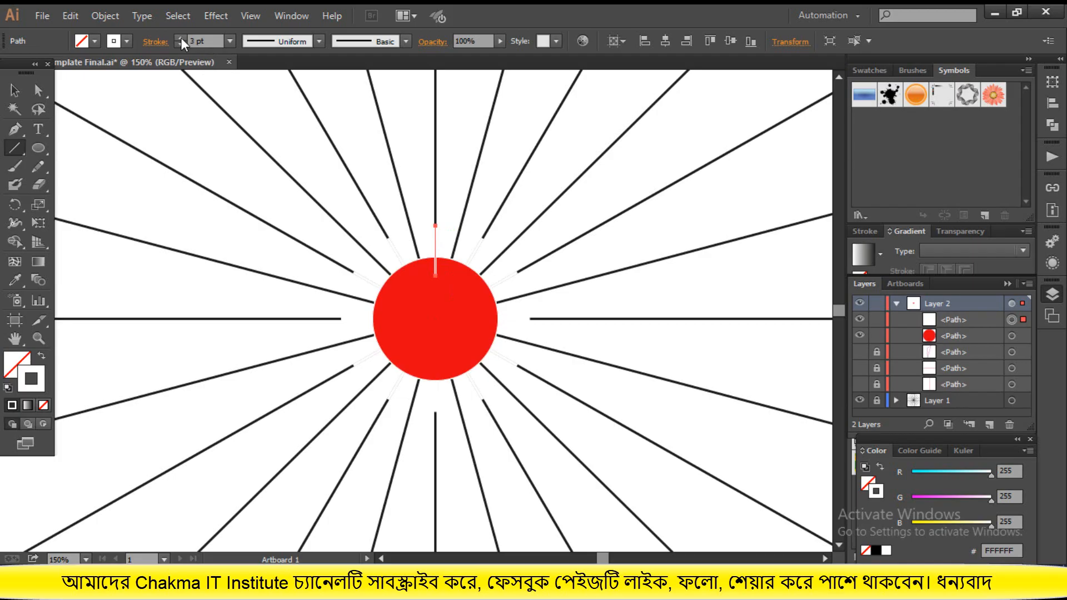
click(181, 38)
click(181, 38)
click(182, 38)
click(182, 37)
click(181, 37)
click(126, 41)
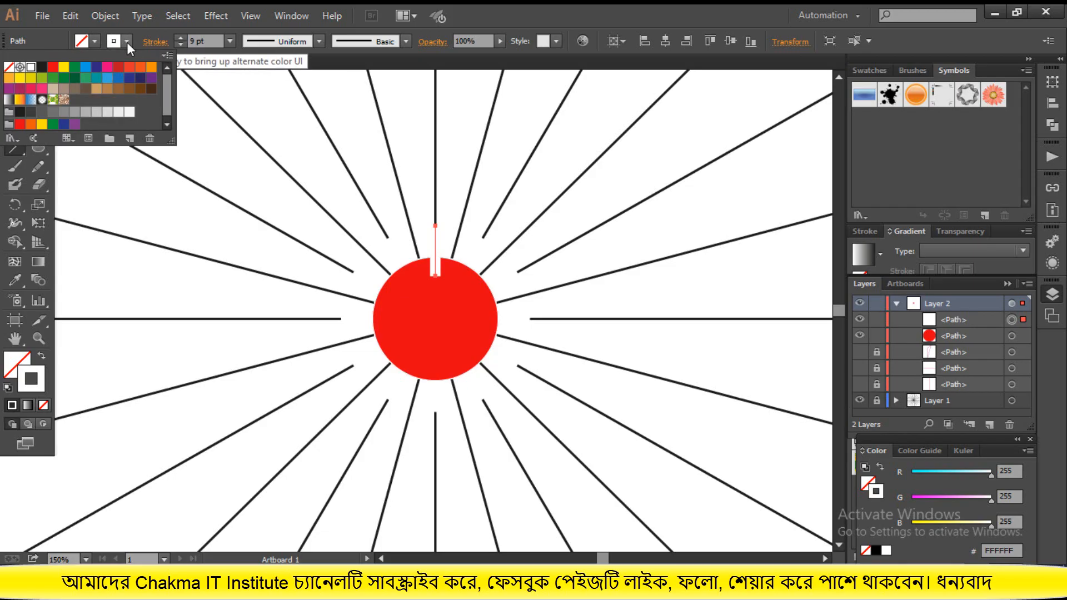
click(53, 68)
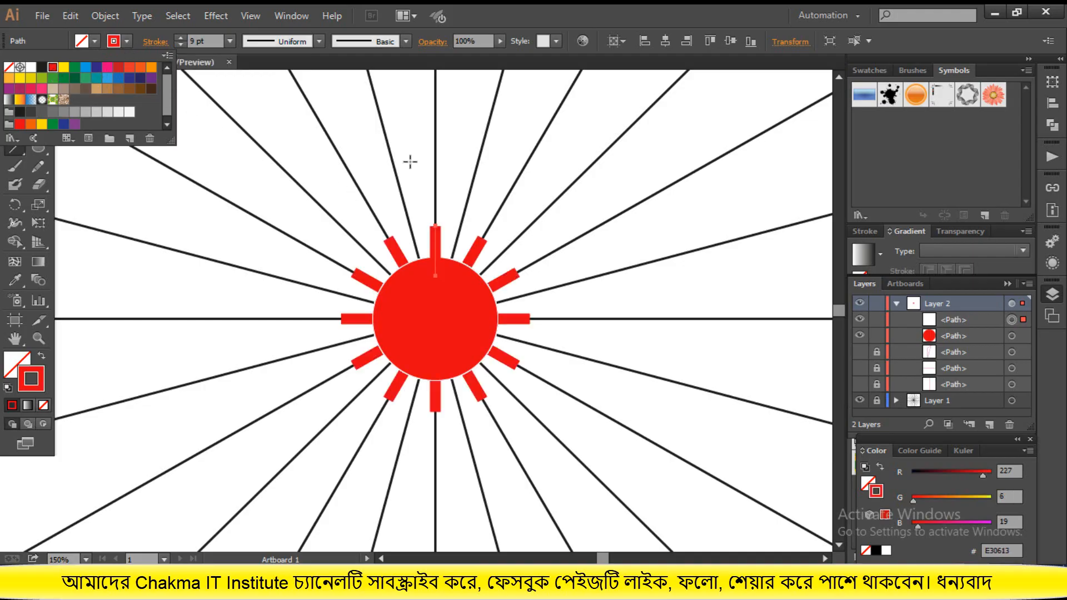
click(21, 374)
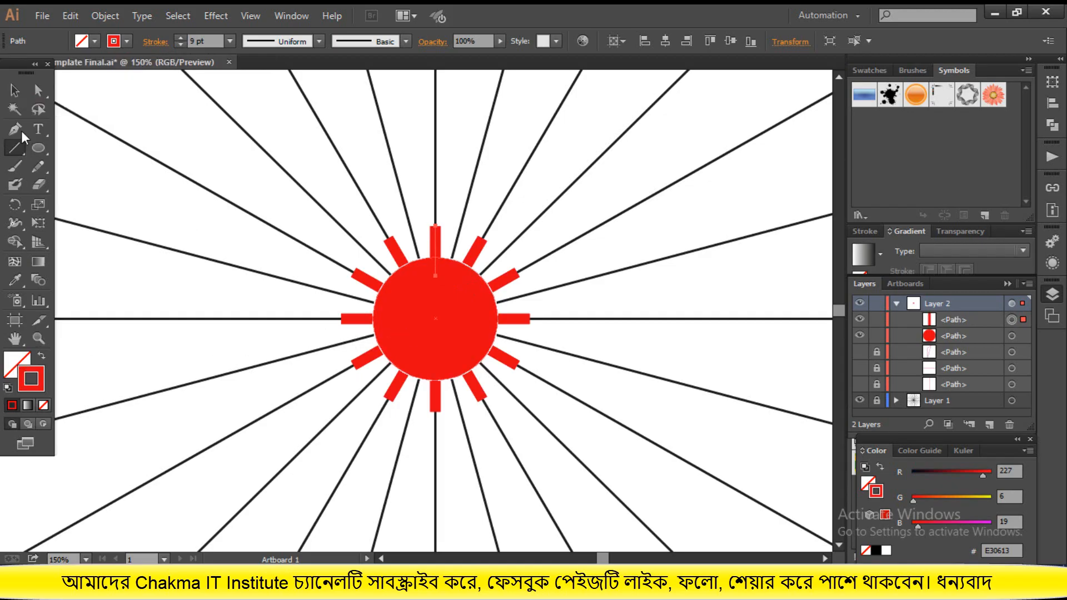
Step: Remove the stroke from the red centre circle and deselect it
click(15, 91)
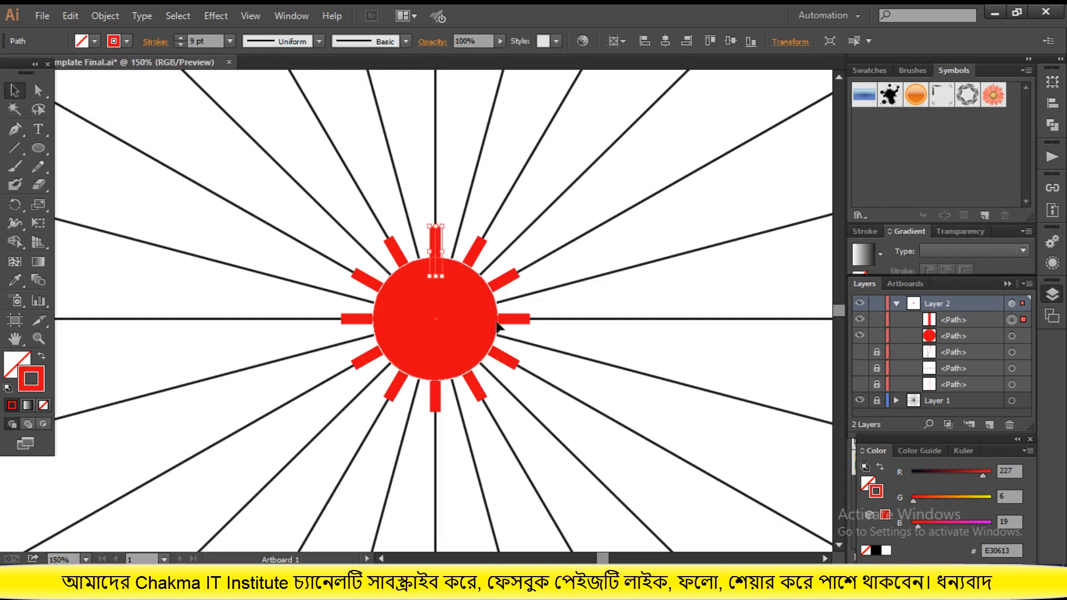
click(496, 327)
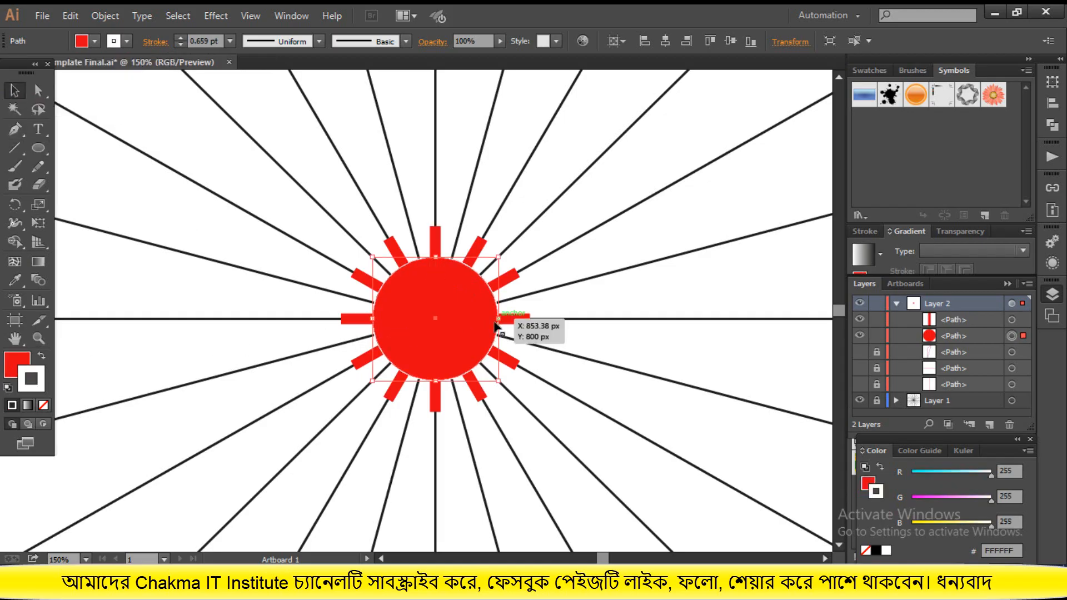
click(42, 405)
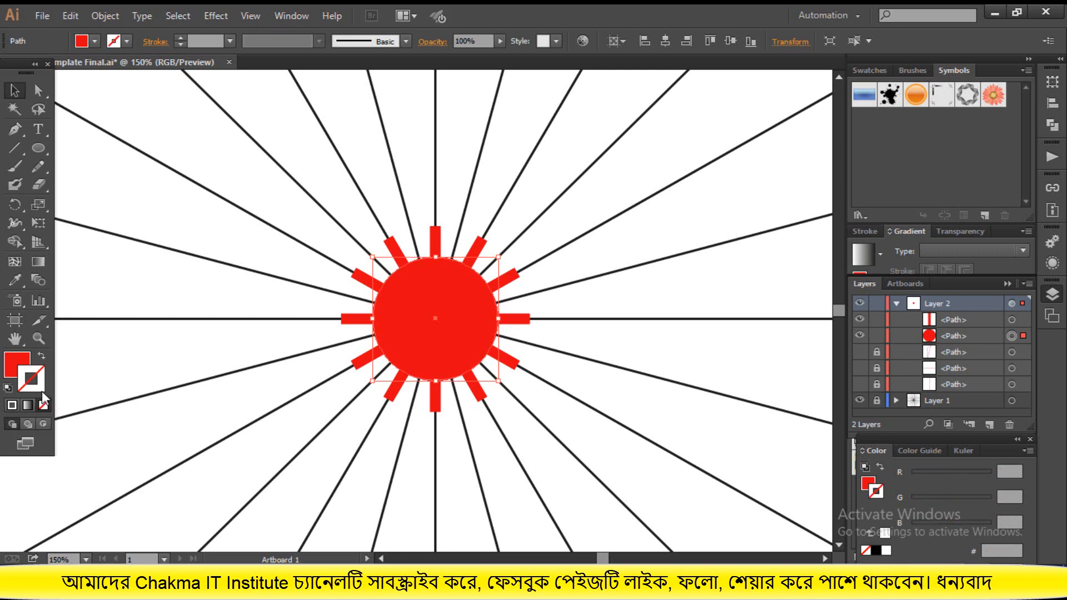
click(420, 252)
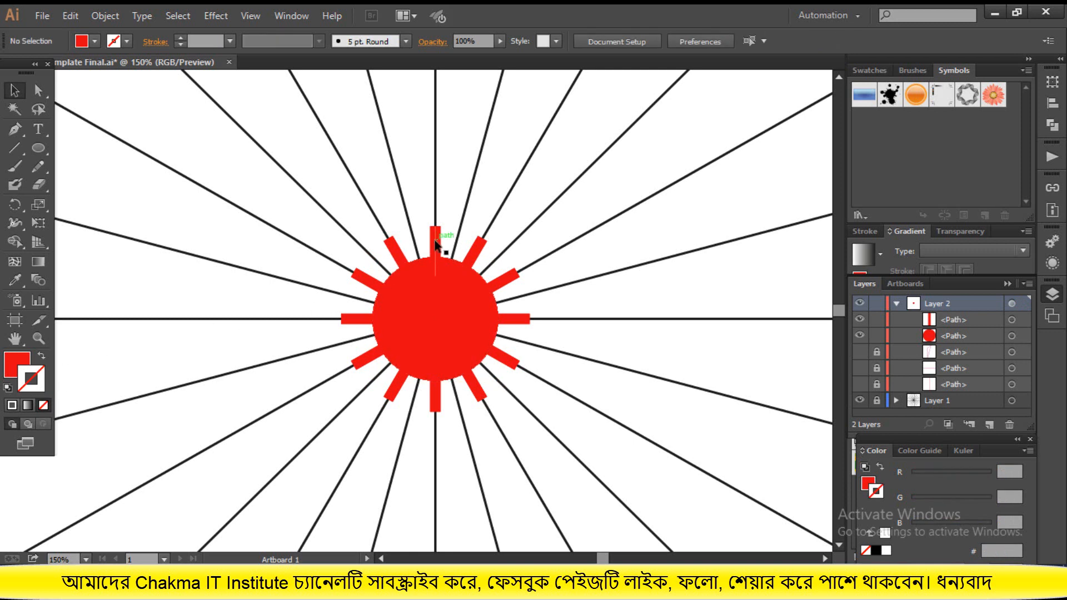
Step: Apply the symmetrical lens-shaped width profile to the short vertical ray and raise its stroke weight to 13 pt
click(435, 244)
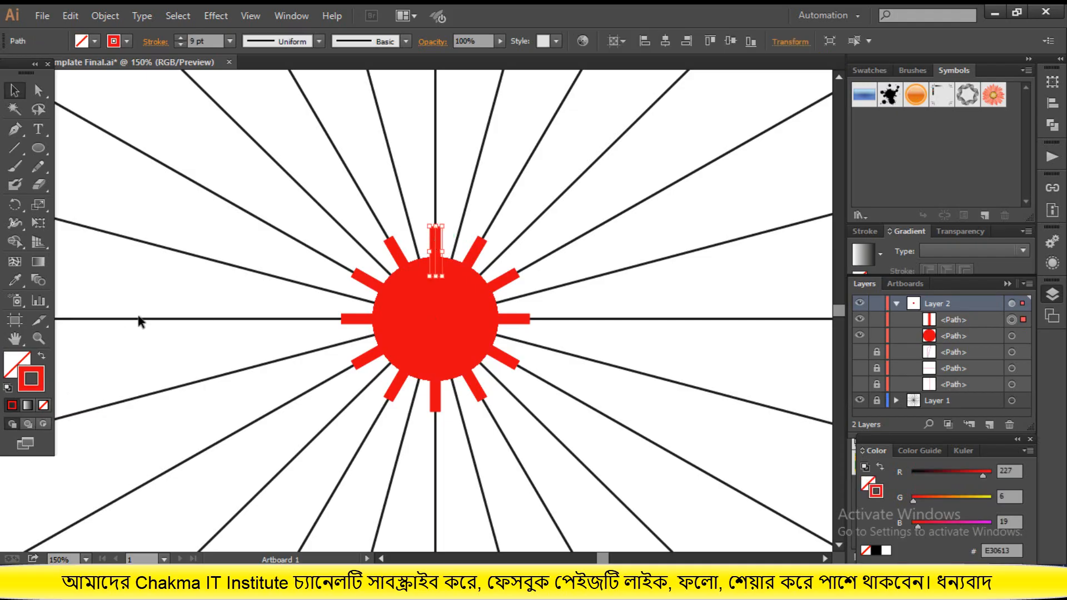
click(261, 43)
click(269, 90)
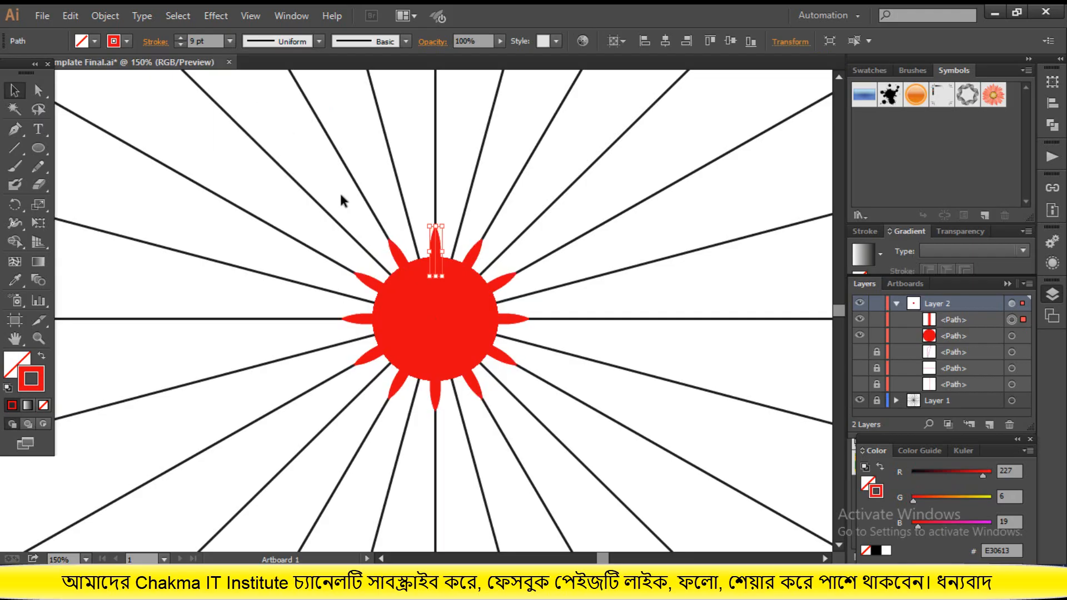
click(181, 35)
click(180, 34)
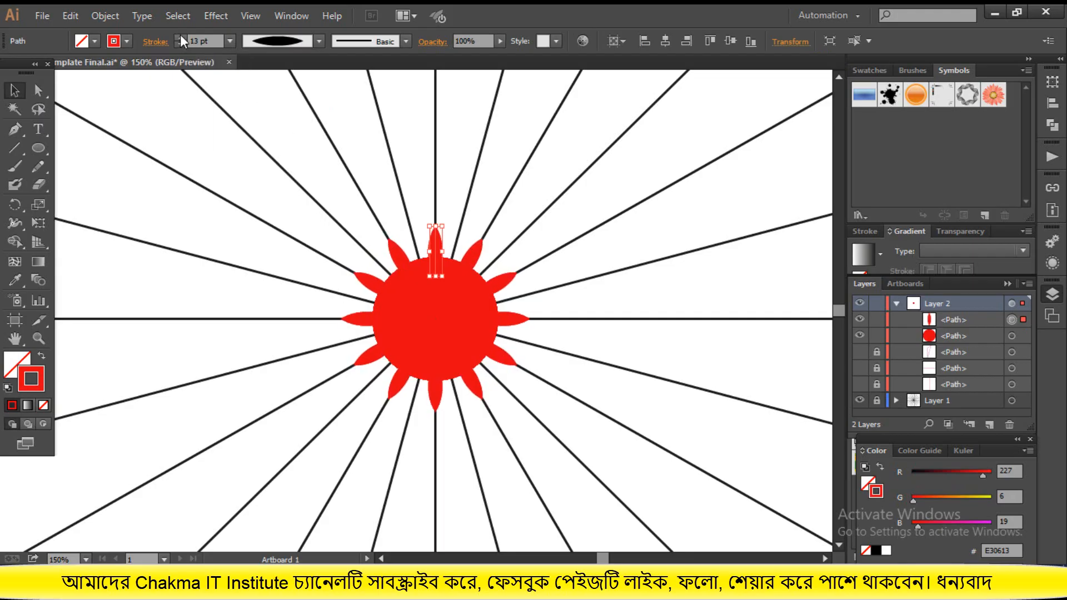
click(180, 35)
Step: Try the asymmetrical leaf-shaped width profile on the ray, then settle on the triangular taper profile that widens outward
click(268, 36)
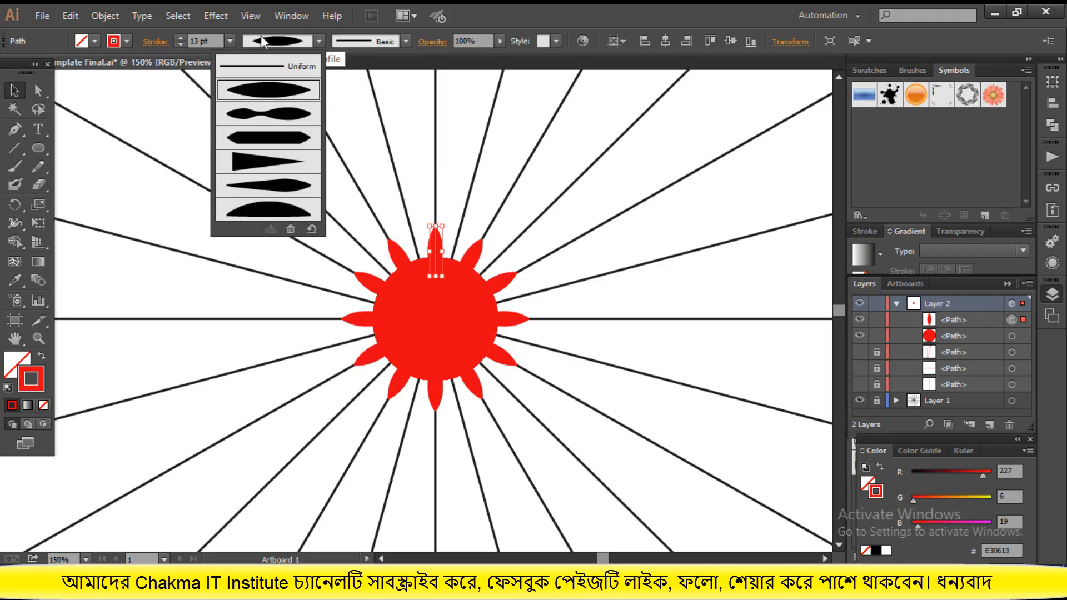
click(280, 189)
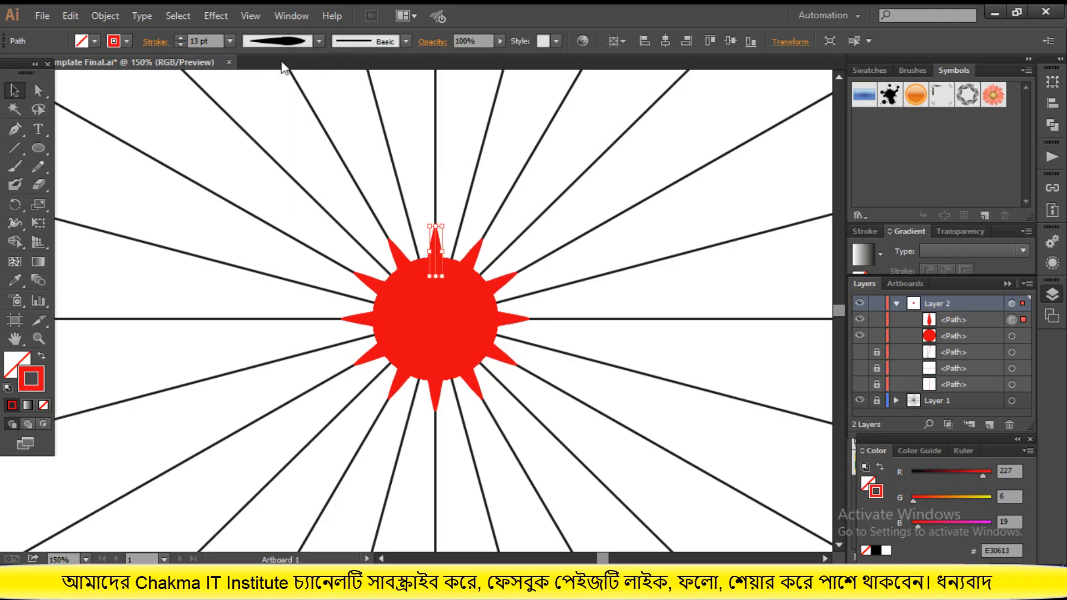
click(283, 39)
click(267, 160)
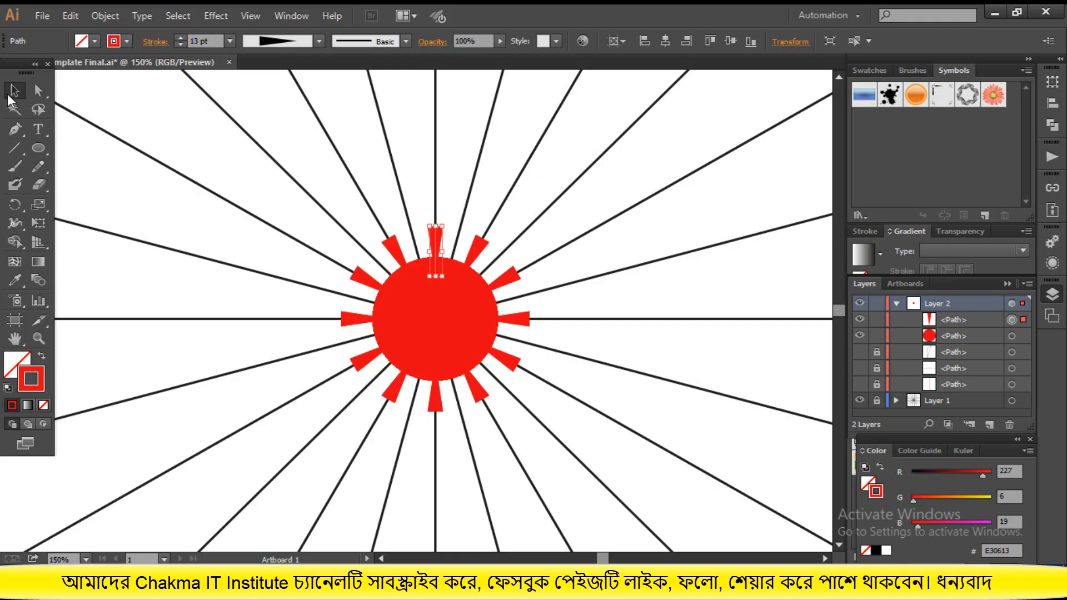
click(278, 252)
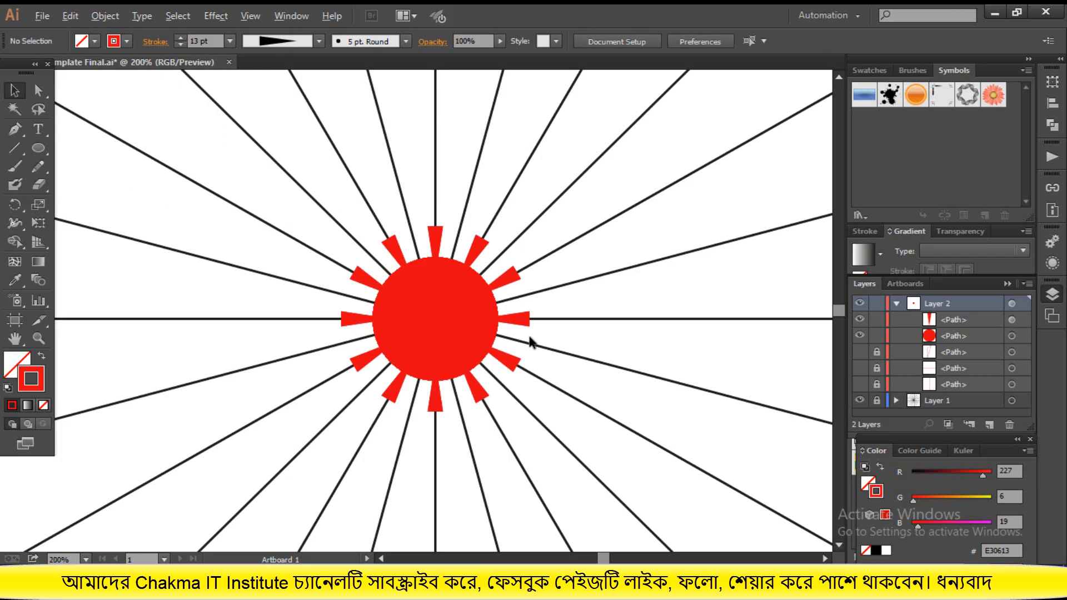
Step: Draw a curved half-petal with the Pencil tool from the top ray's outer edge to the next guide line's petal tip
scroll(530, 341, up, 2)
scroll(519, 278, up, 1)
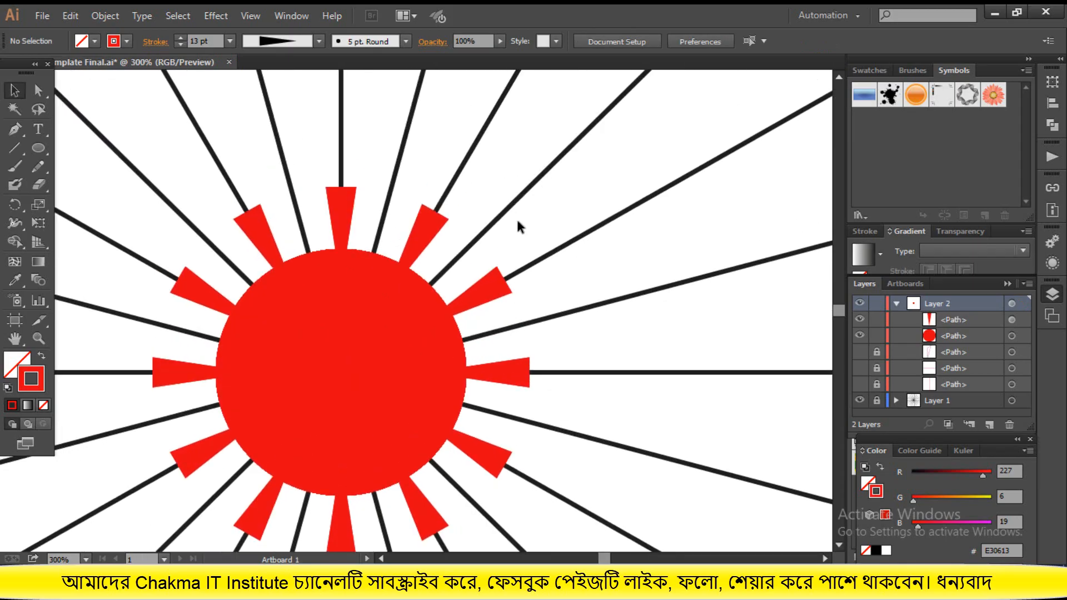
scroll(133, 286, up, 2)
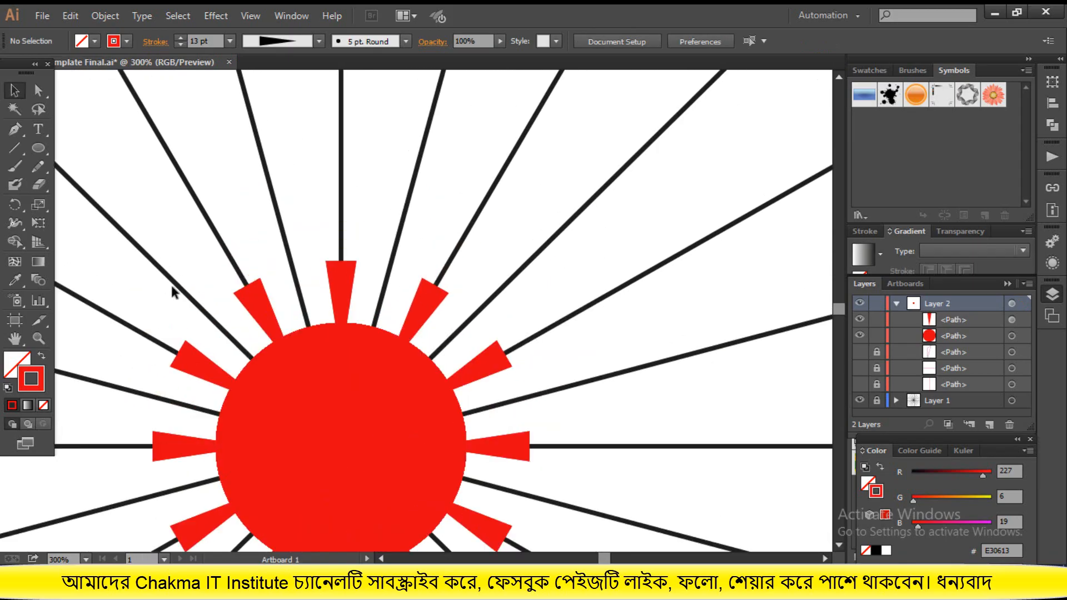
click(38, 166)
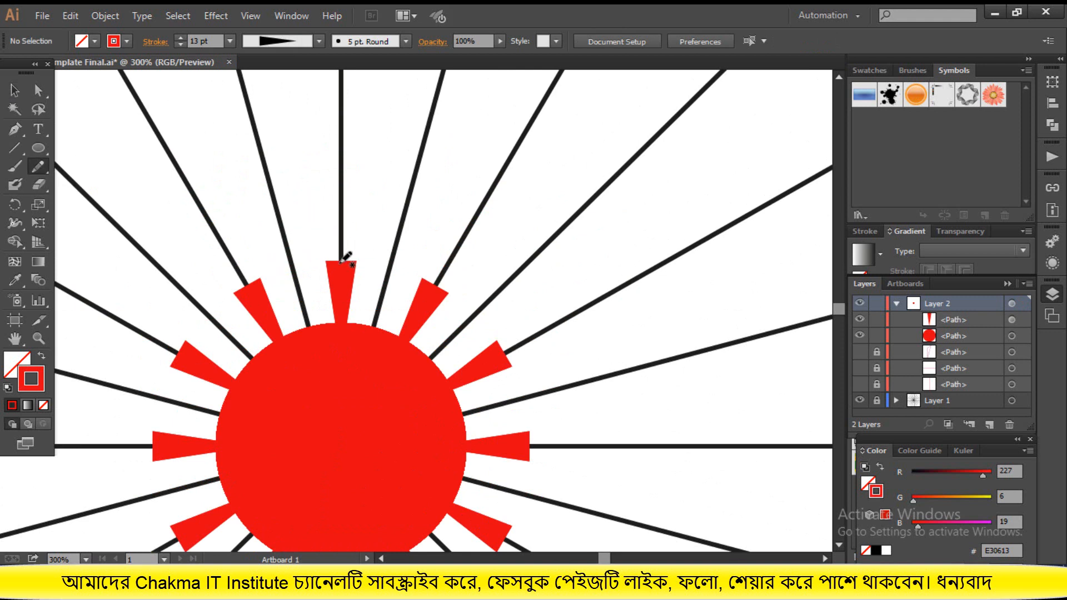
mouse_move(340, 261)
mouse_down()
mouse_move(358, 215)
mouse_move(411, 187)
mouse_up()
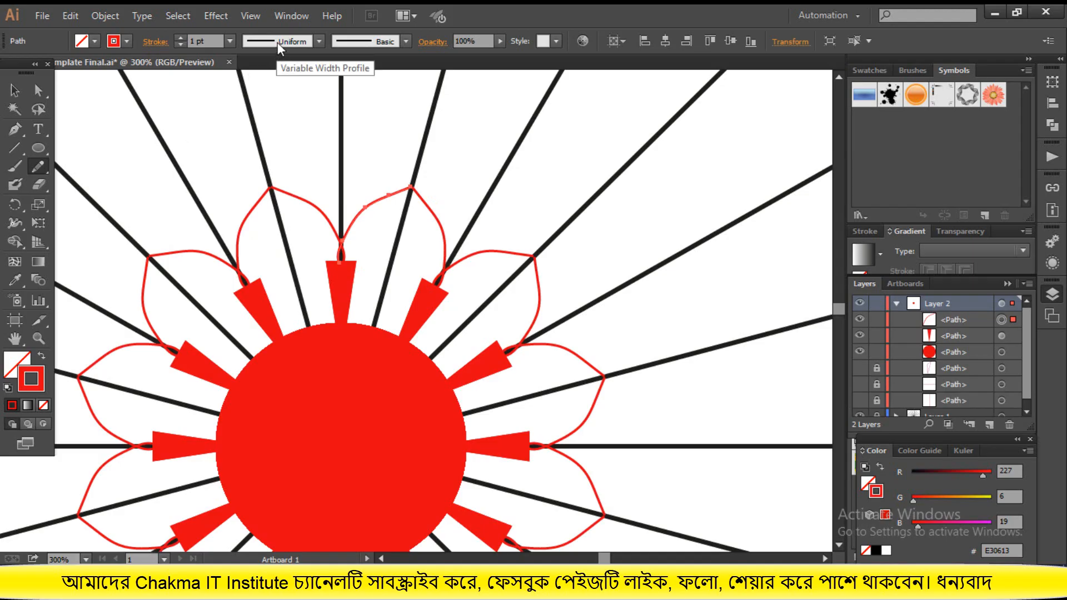
Step: Set the half-petal's stroke weight to 3 pt, try the lens-shaped and leaf-shaped width profiles, and settle on the double-bulge profile
click(180, 39)
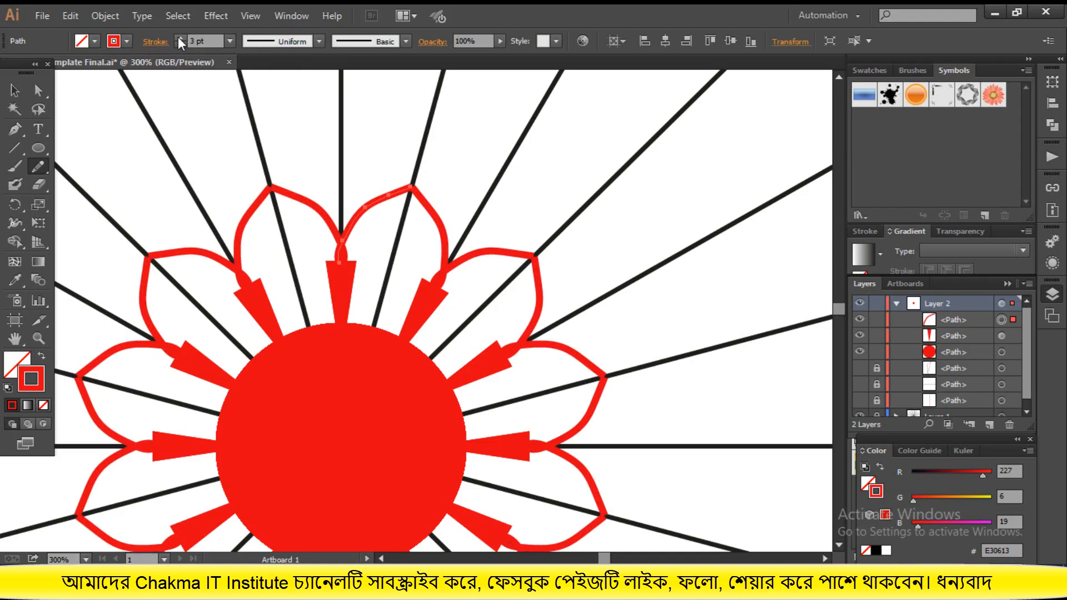
click(287, 44)
click(279, 108)
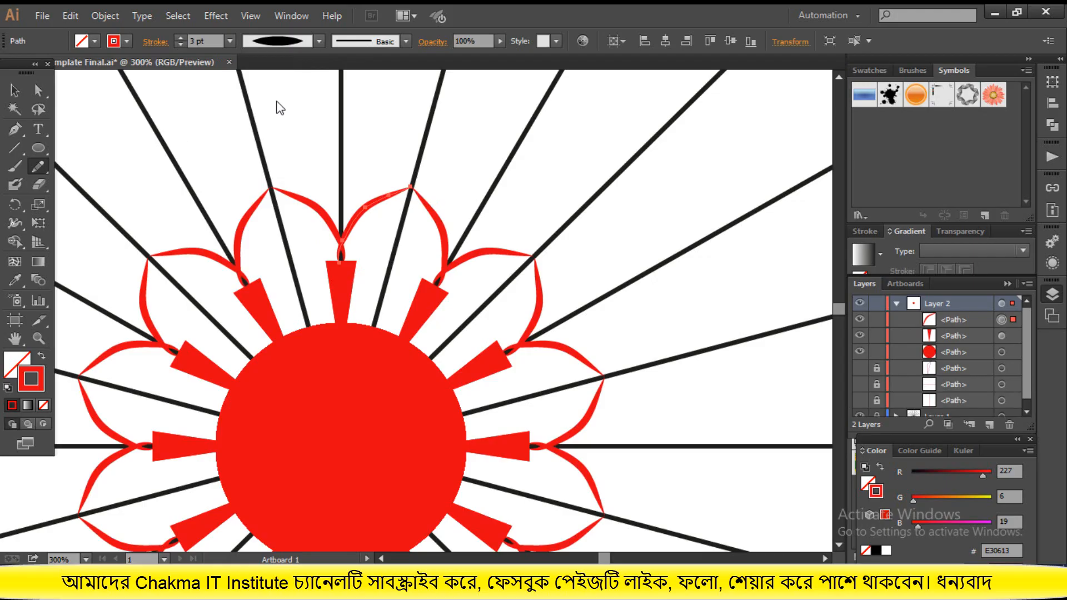
click(273, 42)
click(276, 187)
click(275, 41)
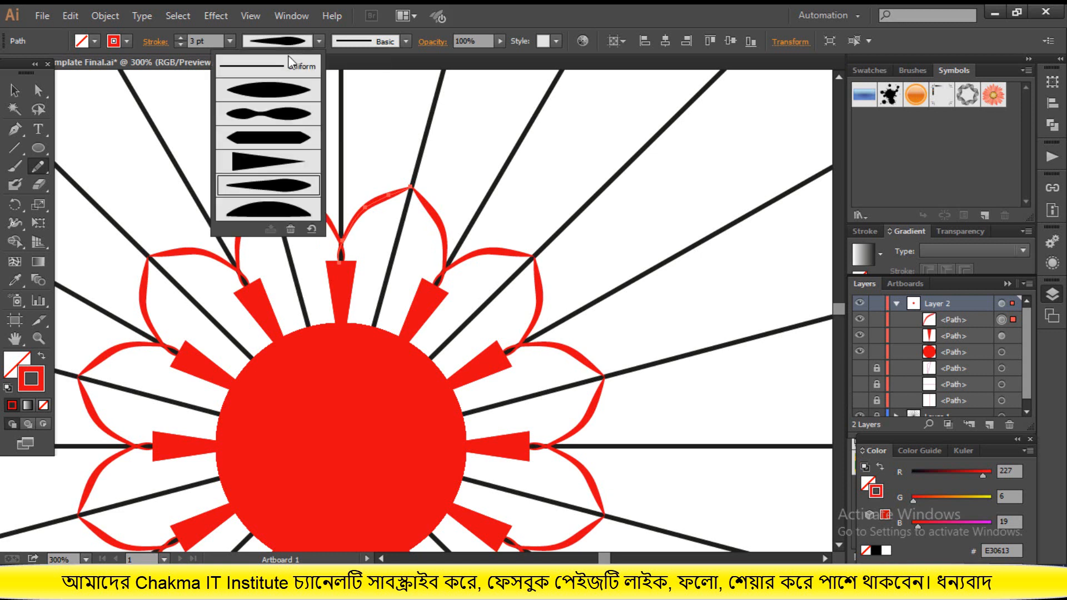
click(272, 118)
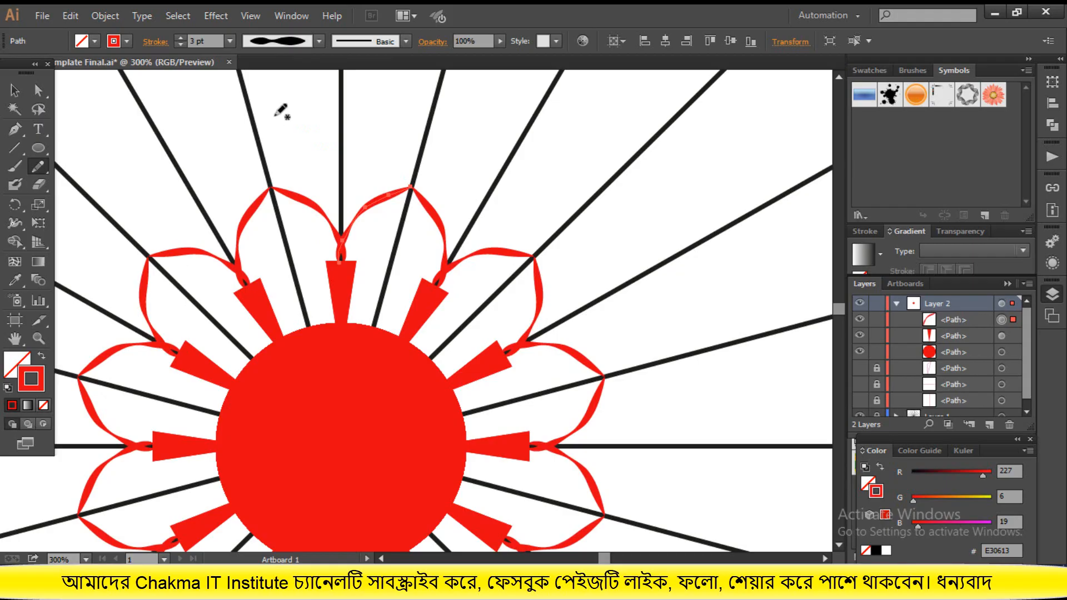
Step: Reposition the half-petal path so its base starts on the vertical guide line and its tip meets the neighbouring guide line
click(15, 91)
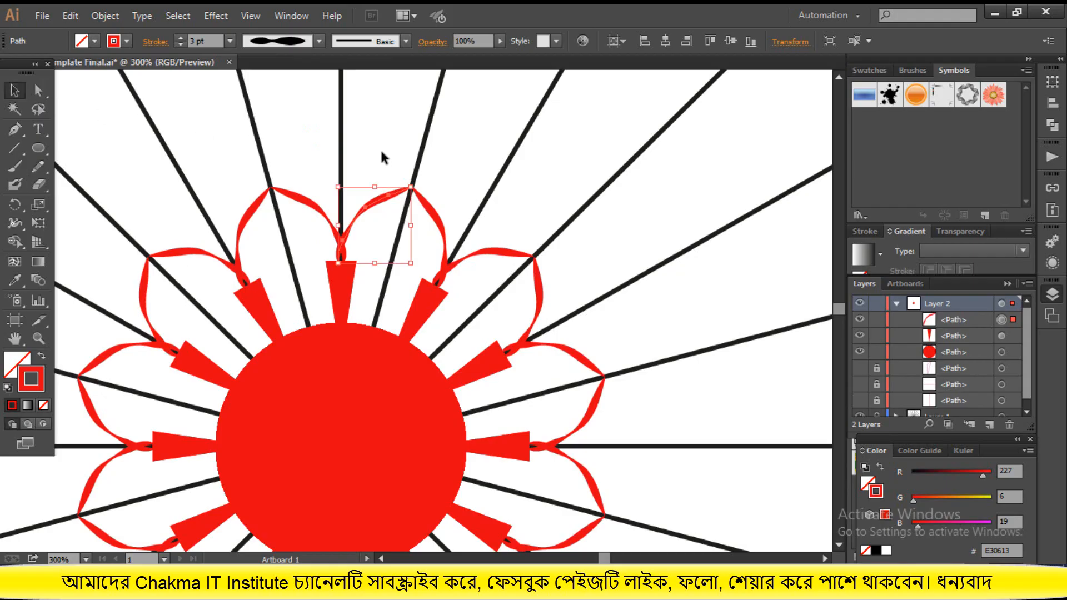
scroll(399, 185, up, 3)
scroll(396, 241, up, 3)
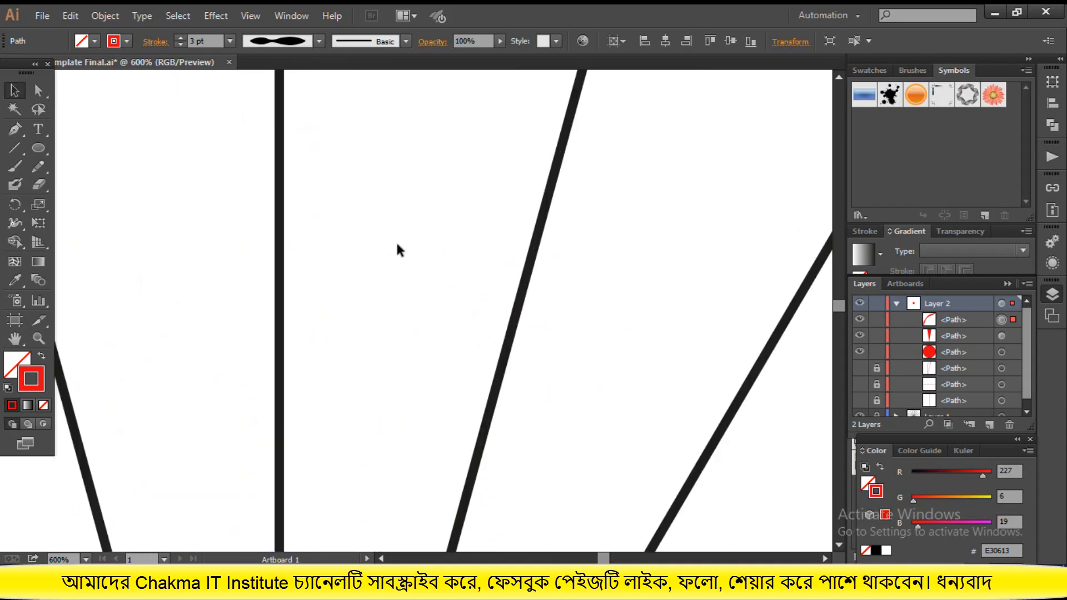
scroll(388, 303, down, 5)
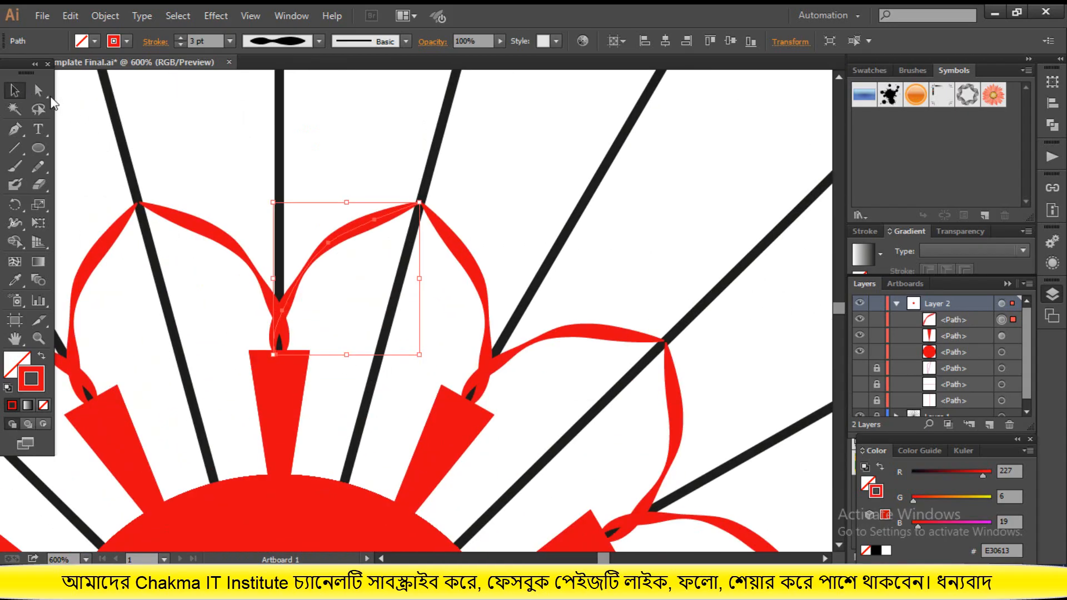
key(a)
click(278, 356)
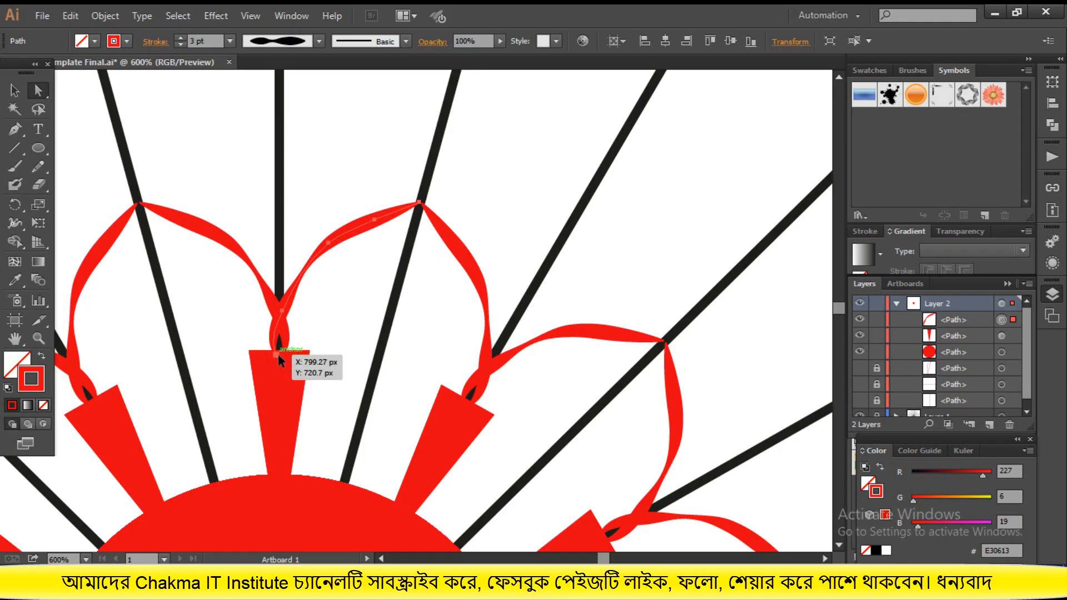
drag(278, 355, 282, 350)
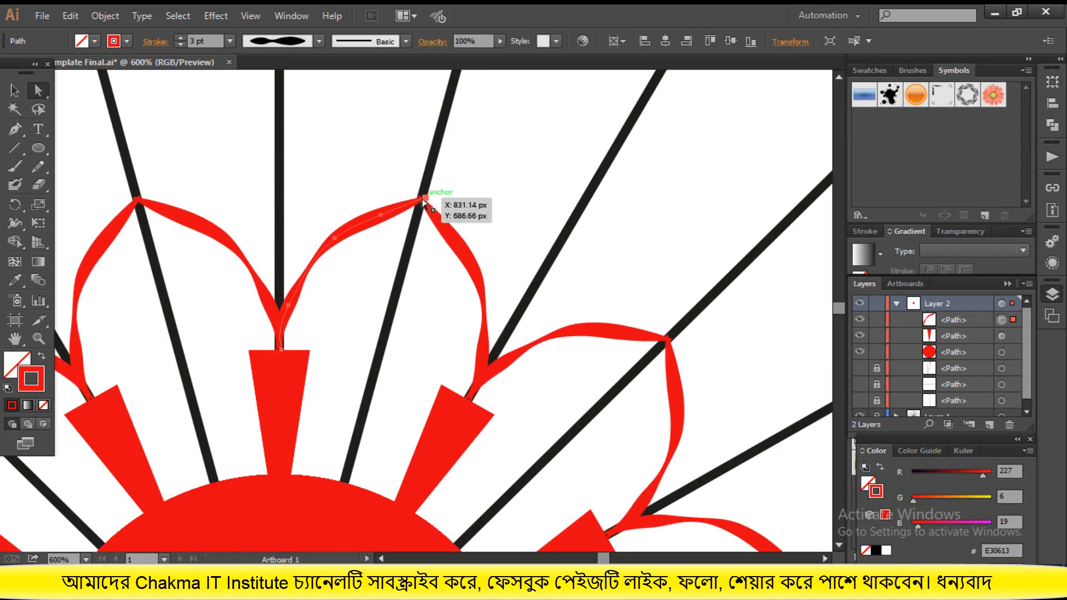
drag(422, 198, 428, 206)
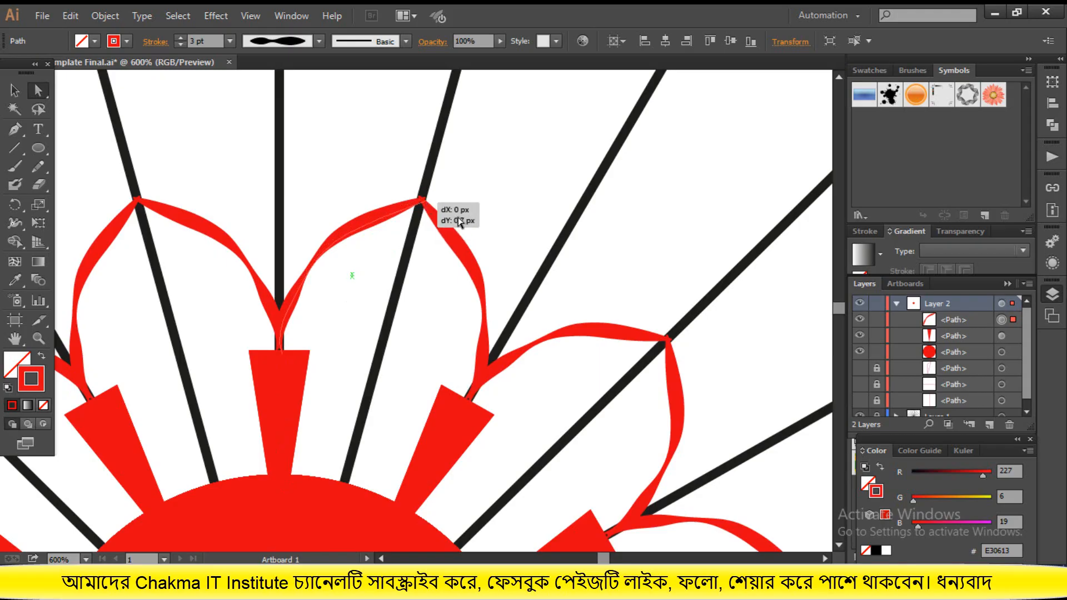
click(15, 91)
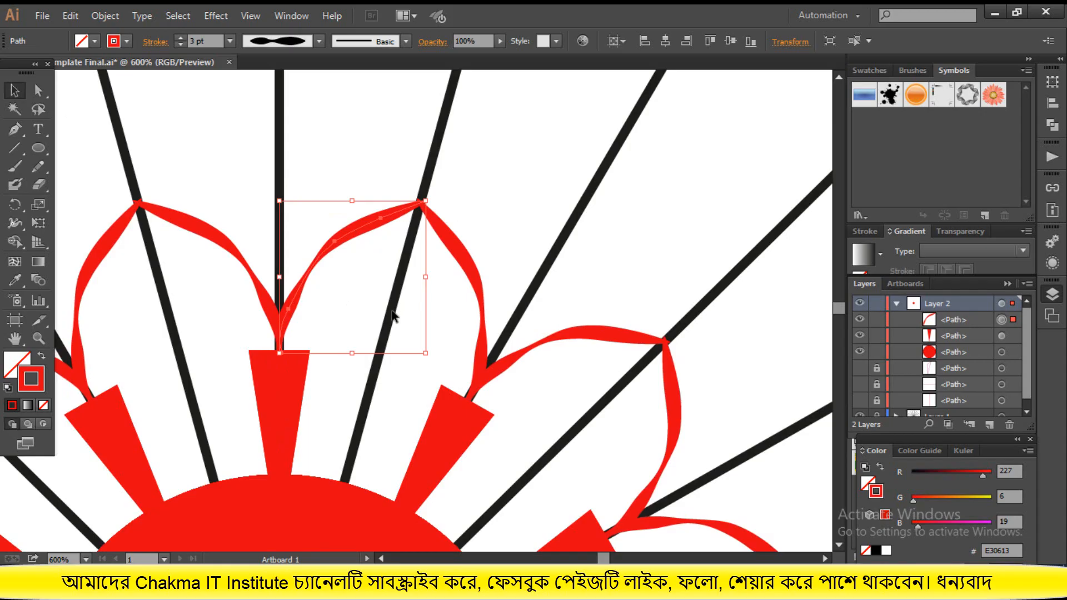
Step: Extend the half-petal path with a Pencil-drawn spiral curling inside the petal from the top ray's outer edge
scroll(391, 314, down, 2)
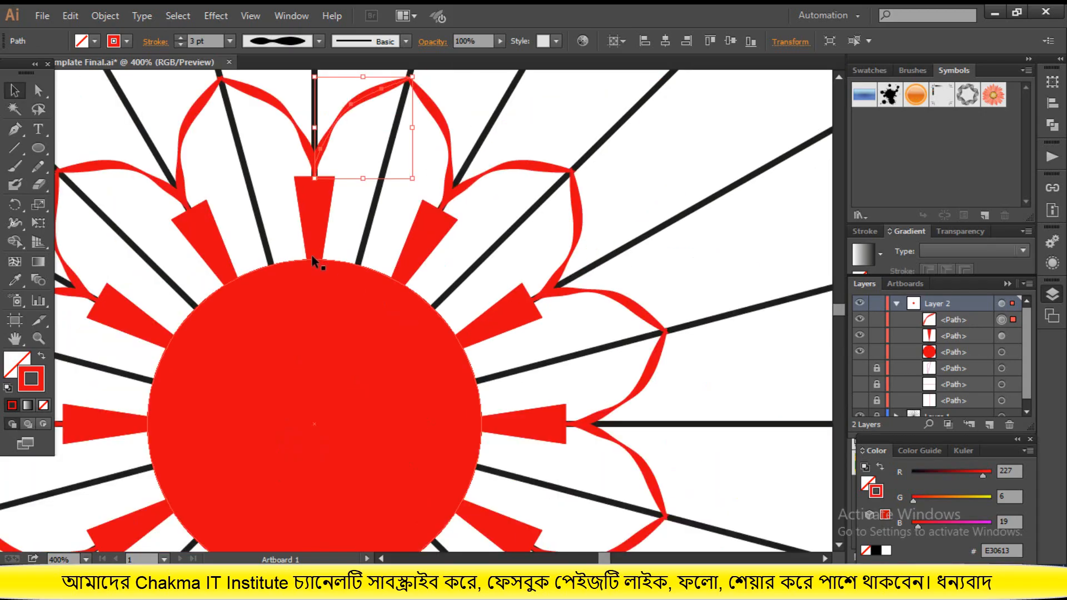
scroll(167, 224, up, 1)
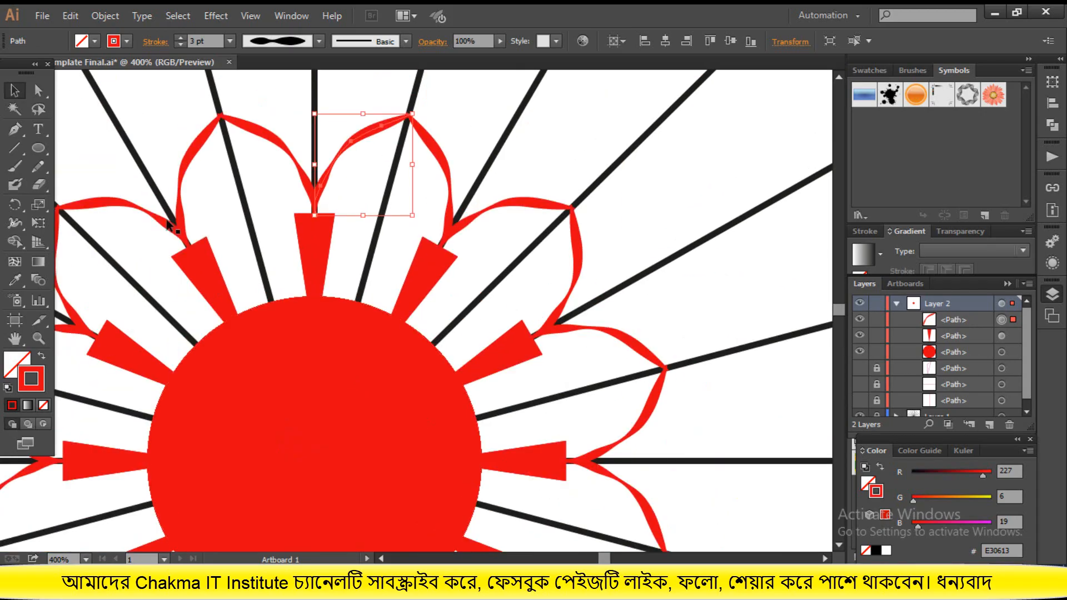
click(38, 164)
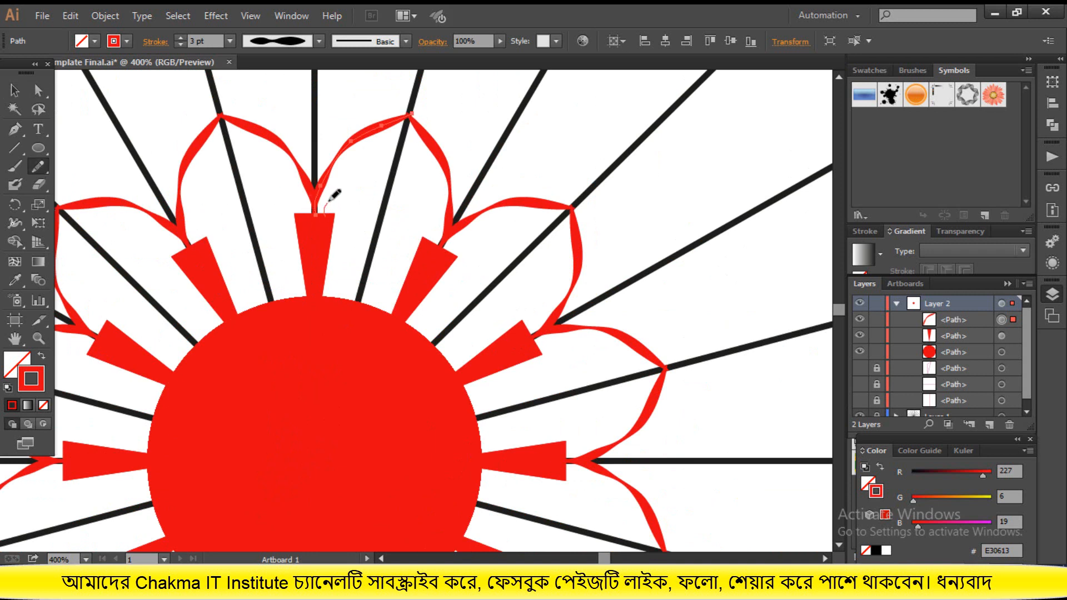
mouse_move(339, 191)
mouse_down()
mouse_move(375, 206)
mouse_move(359, 230)
mouse_move(354, 213)
mouse_move(379, 189)
mouse_up()
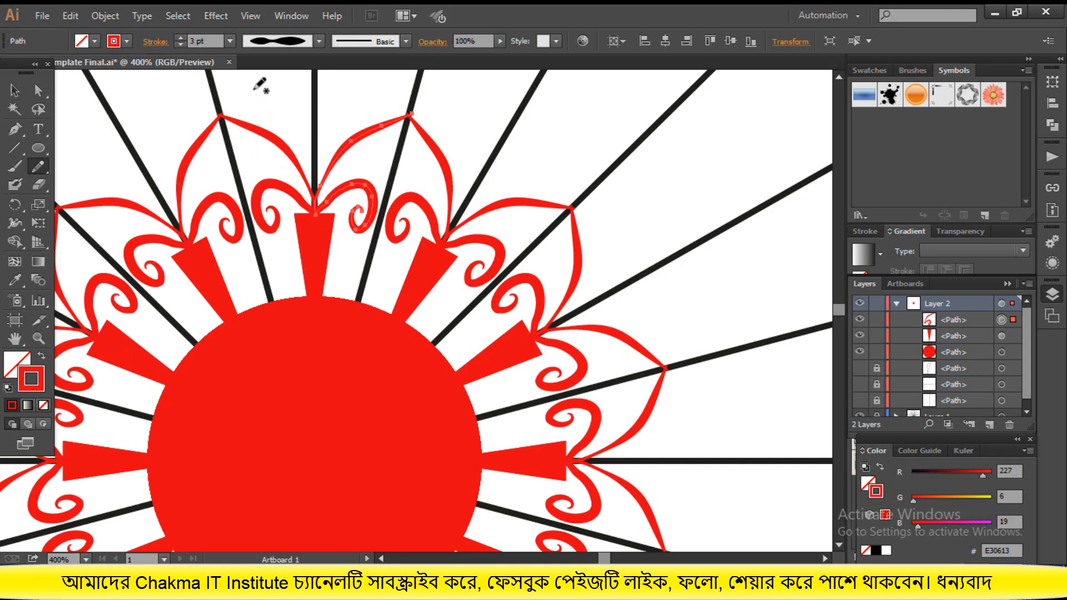
Step: Try the asymmetrical leaf-shaped width profile on the petal-and-spiral path, then apply the triangular taper profile
click(273, 42)
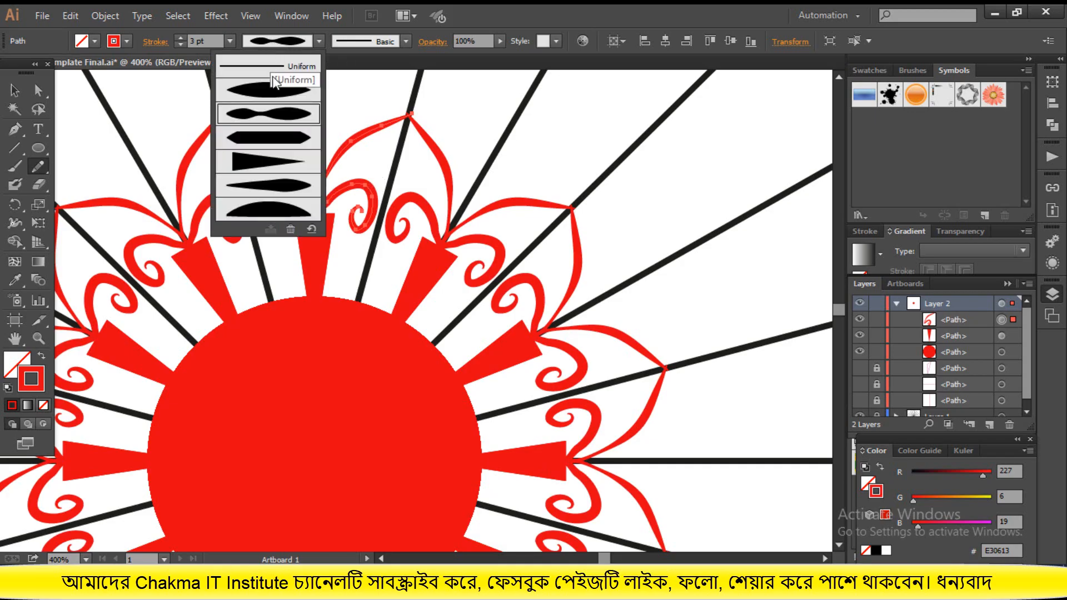
click(278, 187)
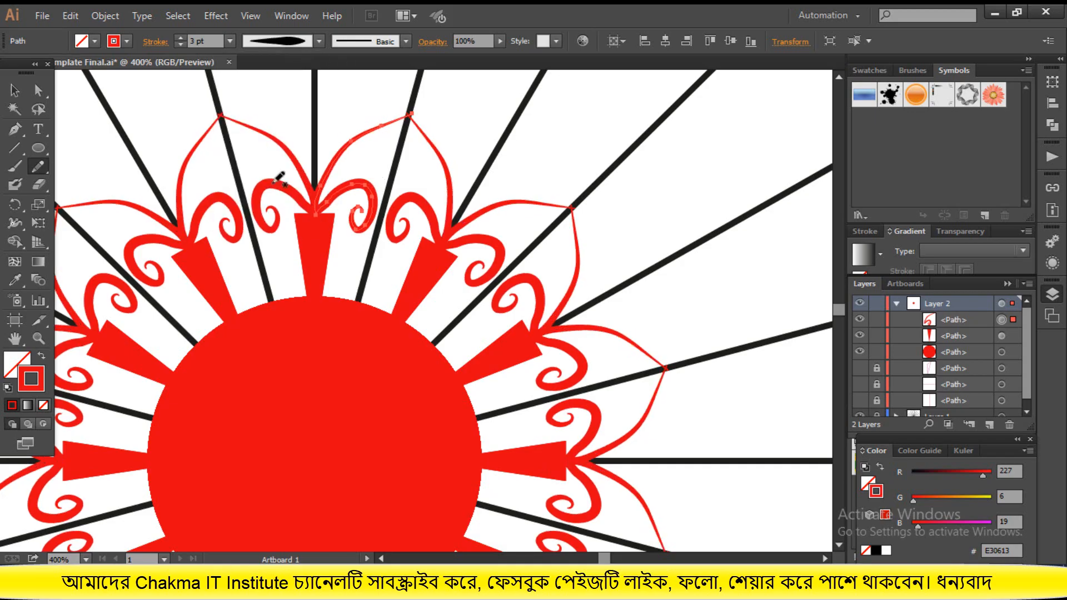
click(14, 90)
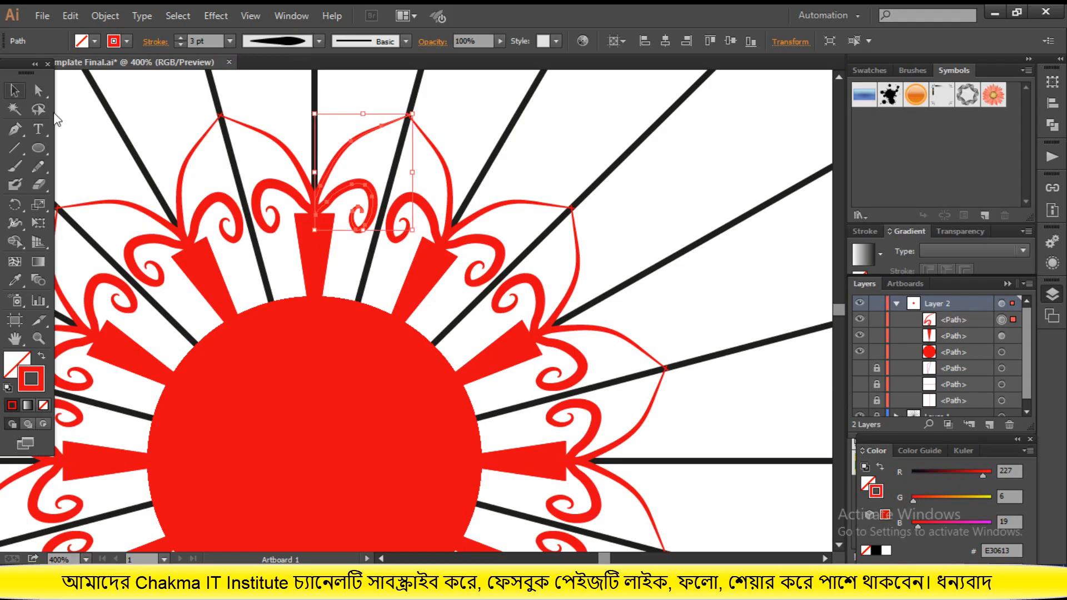
click(365, 240)
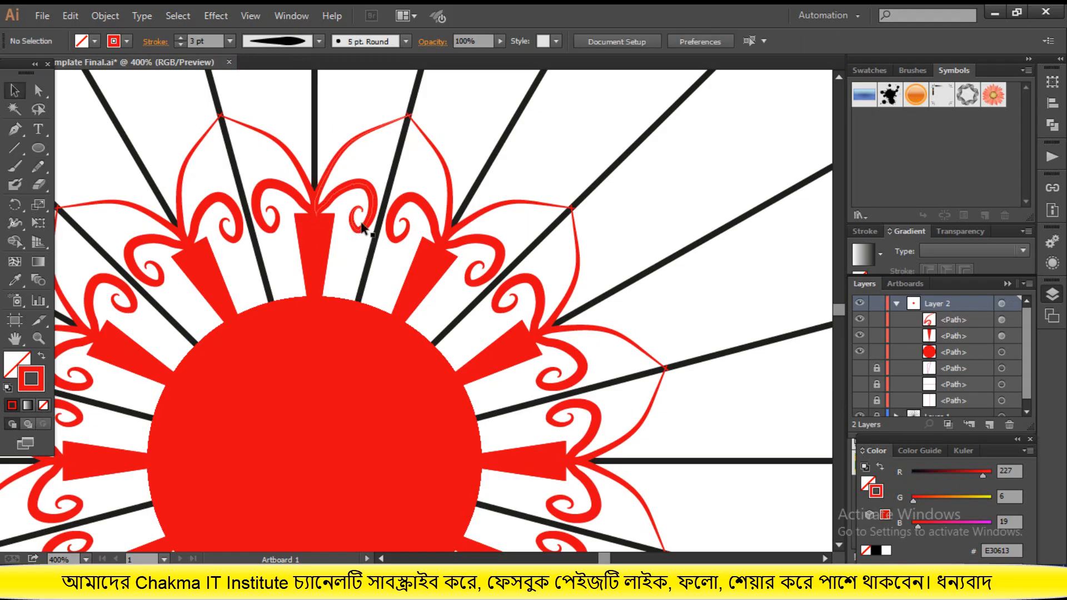
click(362, 222)
click(280, 41)
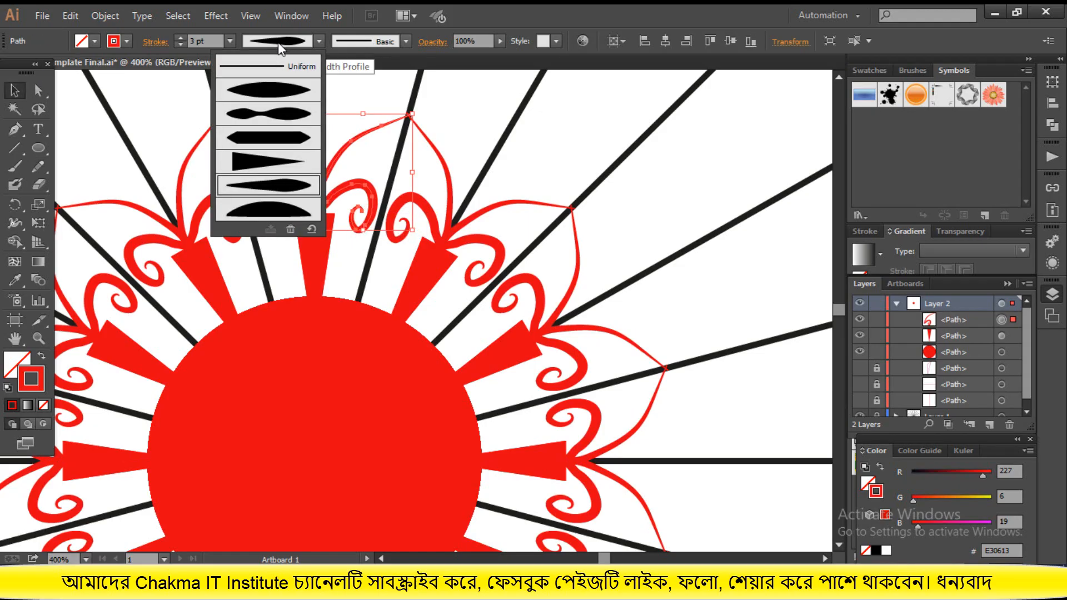
click(270, 162)
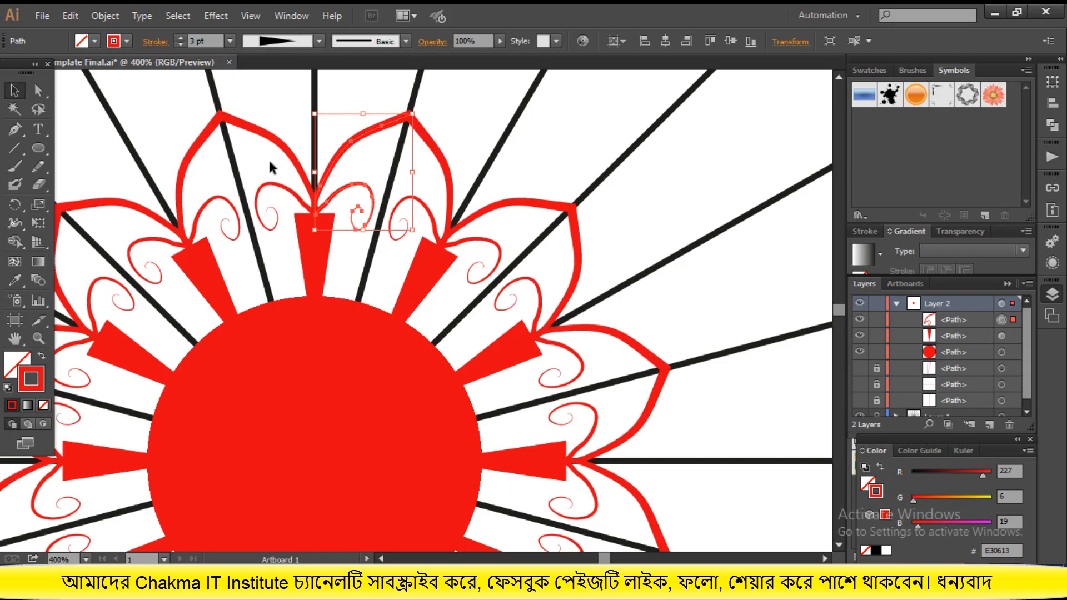
Step: Compare the lens-shaped width profile on the petal-and-spiral path, then return to the triangular taper and deselect the path
click(285, 41)
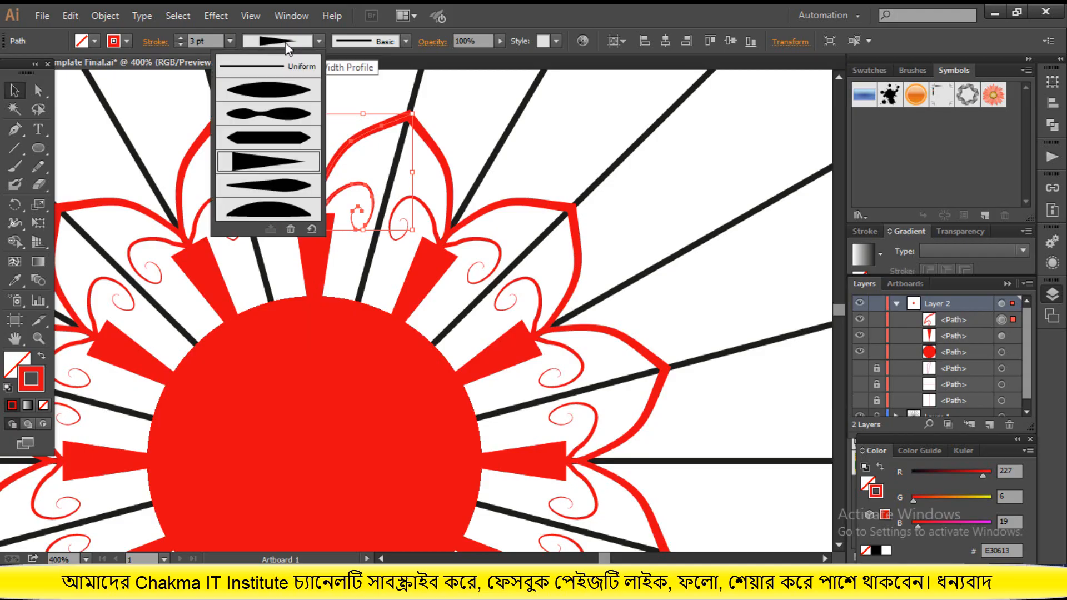
click(277, 90)
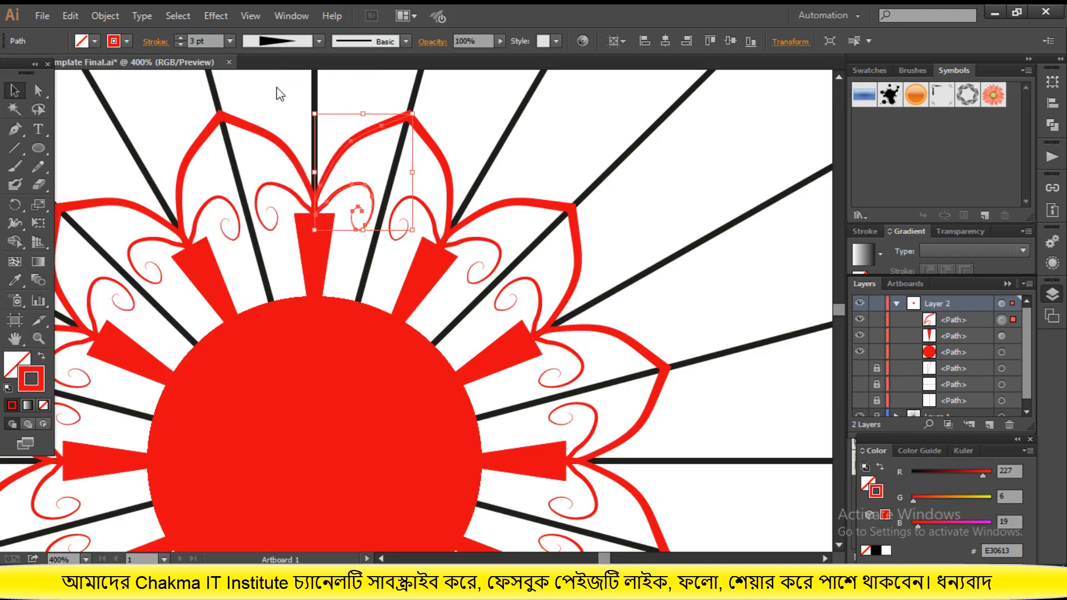
click(272, 44)
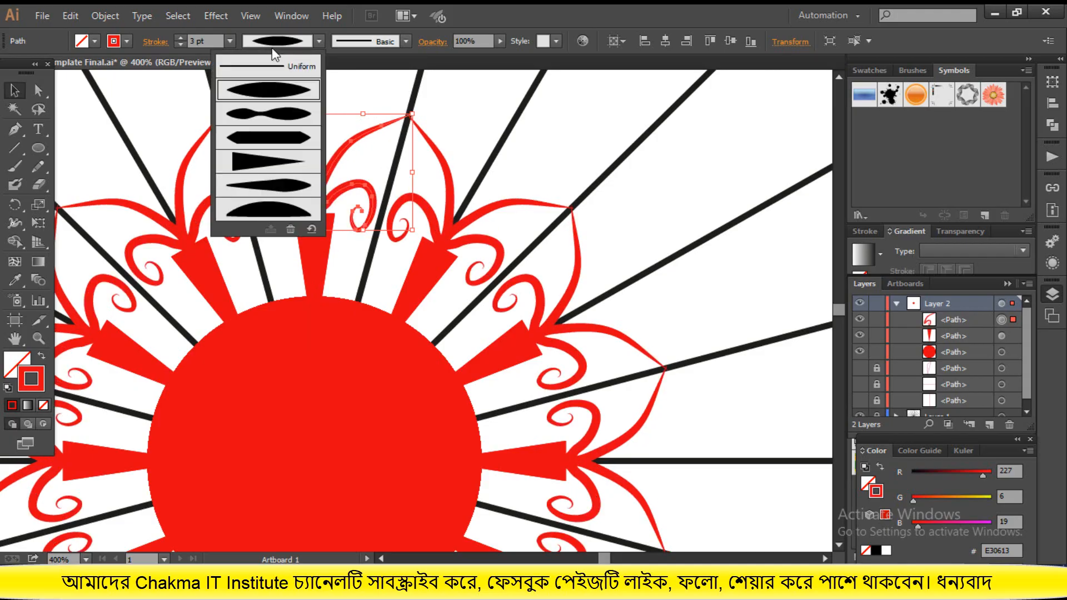
click(275, 162)
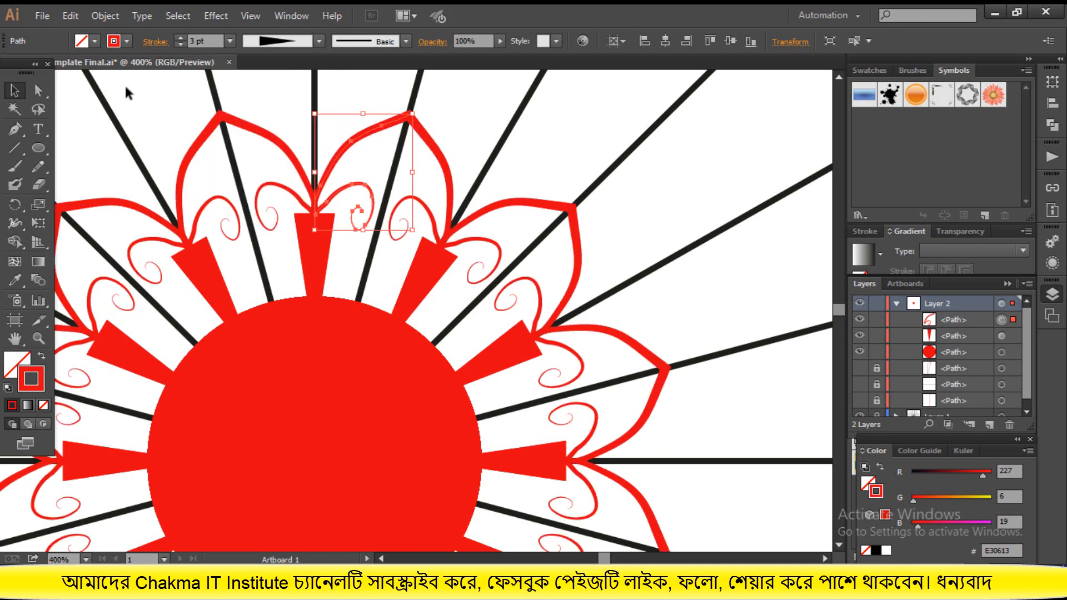
click(539, 153)
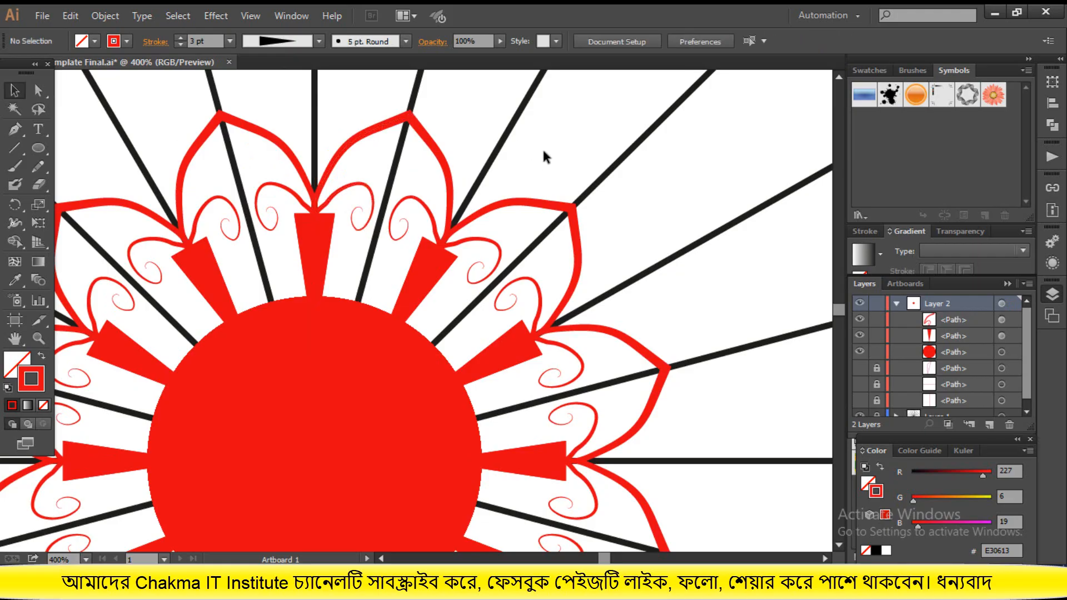
Step: Draw an outer scroll with the Pencil tool, starting on the upper petal, crossing the vertical guide line and ending in a spiral
alt+scroll(544, 142, down, 2)
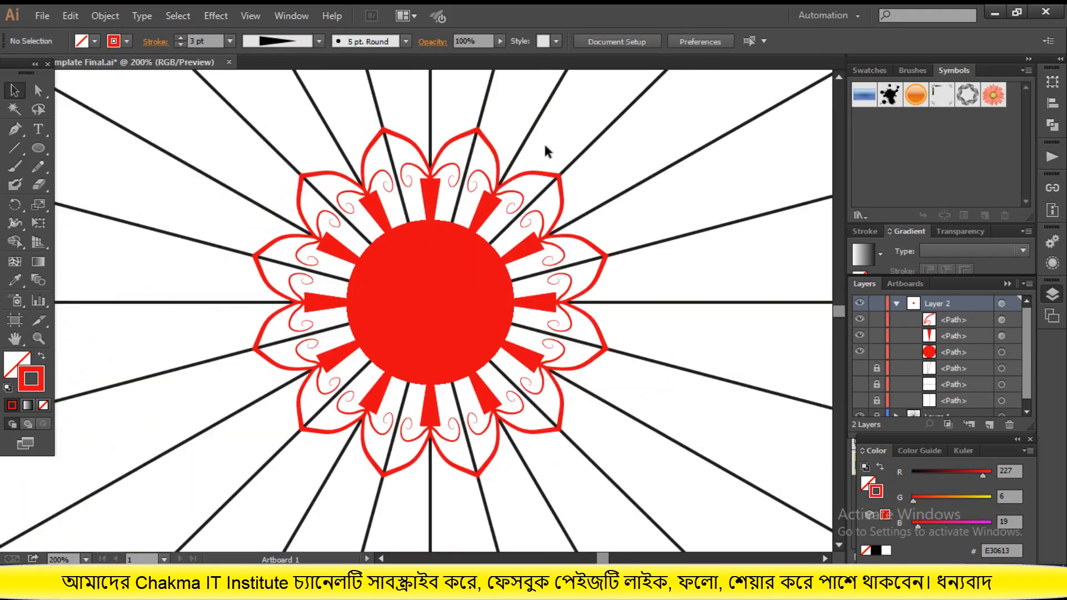
scroll(547, 143, up, 1)
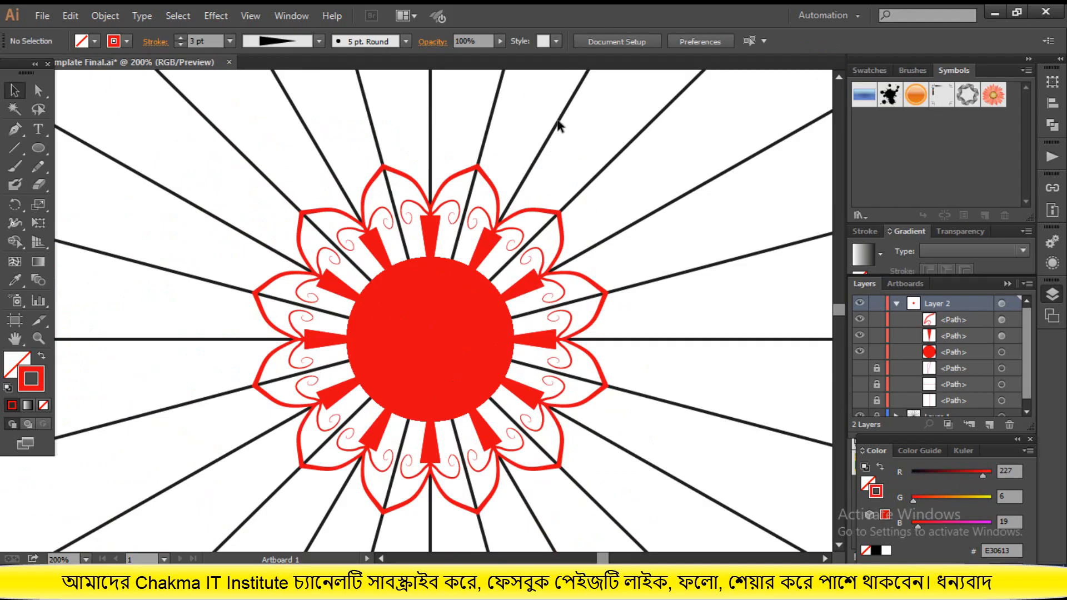
scroll(559, 125, up, 2)
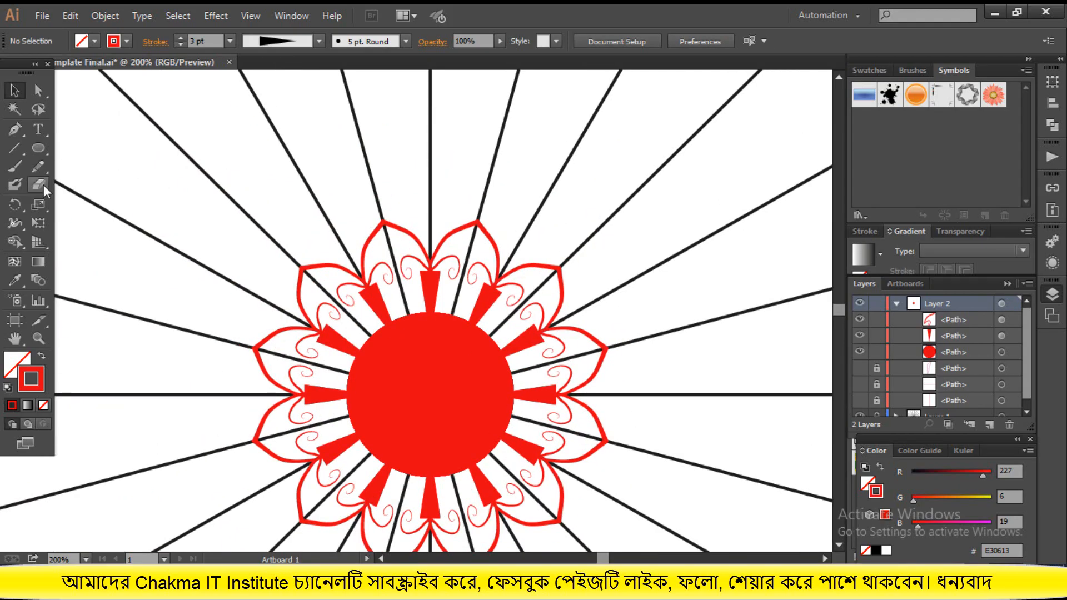
click(39, 167)
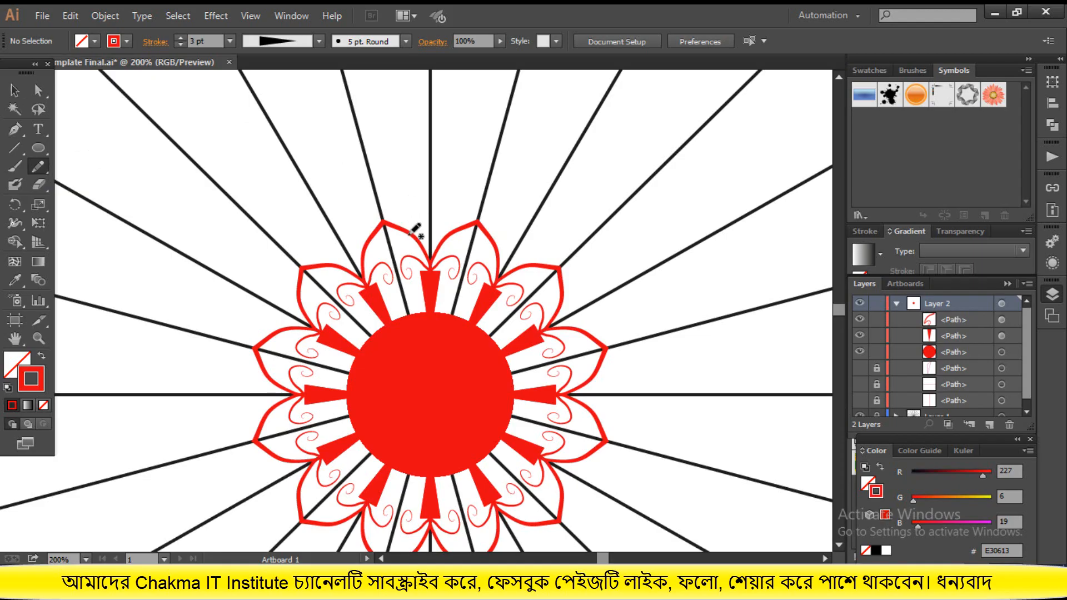
mouse_move(410, 233)
mouse_down()
mouse_move(434, 178)
mouse_move(454, 166)
mouse_move(553, 164)
mouse_move(573, 137)
mouse_move(561, 108)
mouse_move(516, 113)
mouse_move(509, 135)
mouse_move(539, 146)
mouse_move(526, 135)
mouse_up()
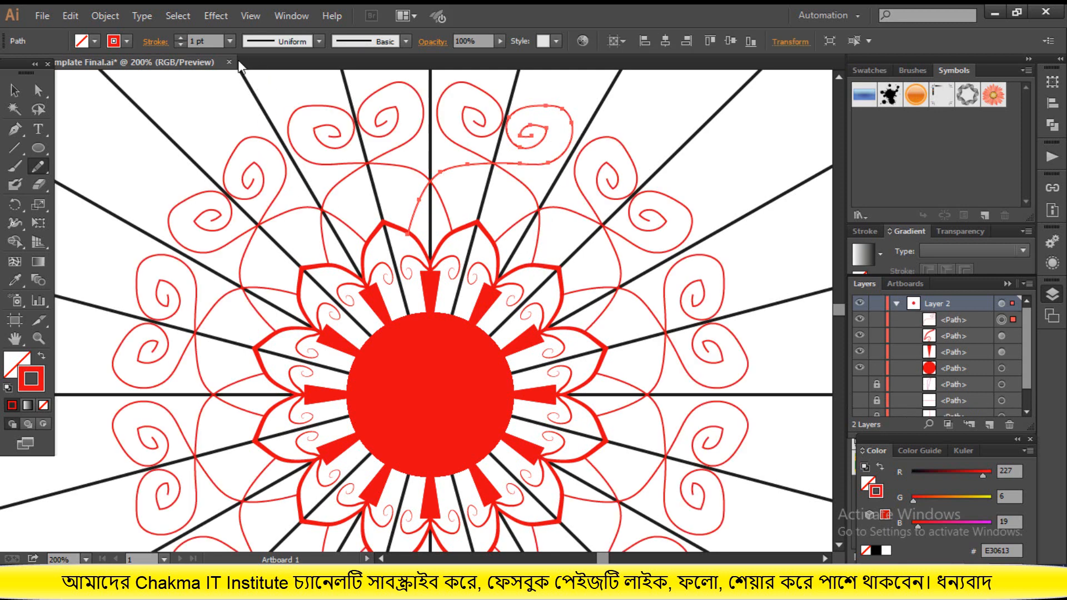
Step: Set the outer scroll's stroke to 3 pt, try the lens-shaped width profile, and apply the triangular taper profile
click(179, 37)
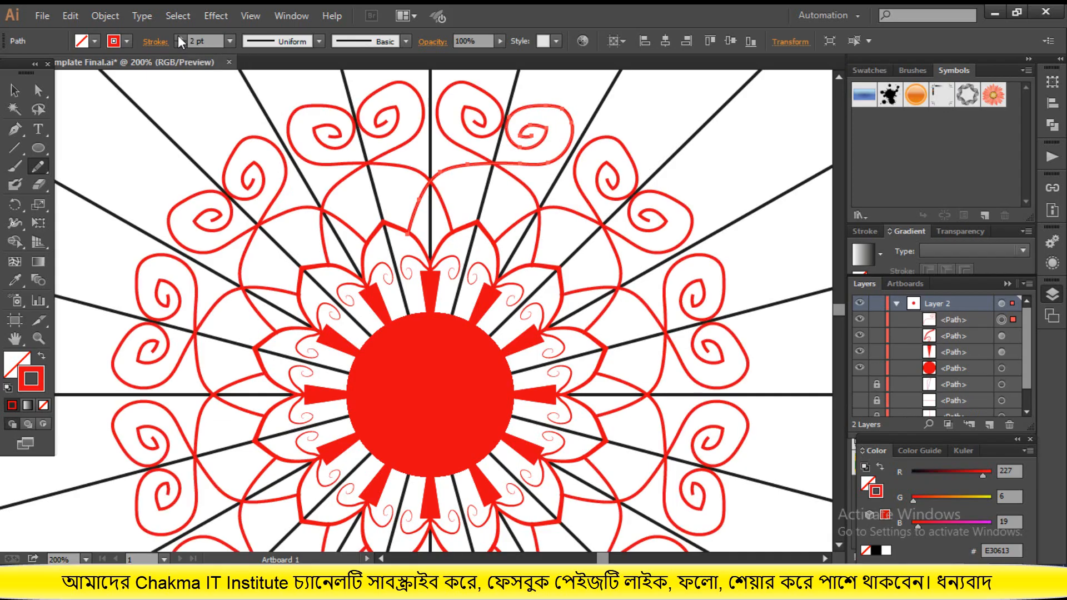
click(178, 37)
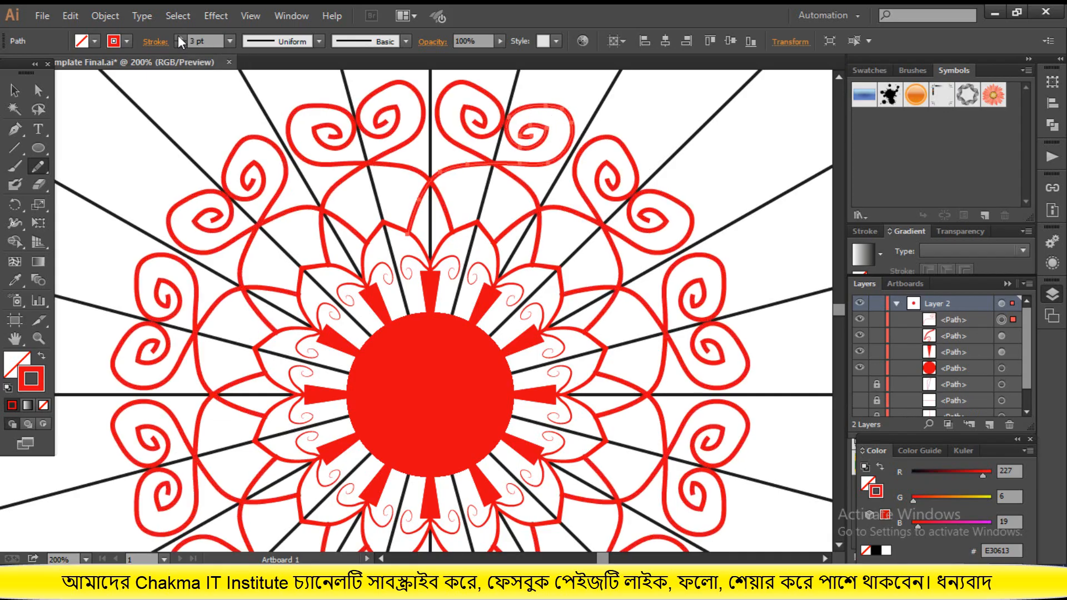
click(281, 49)
click(276, 92)
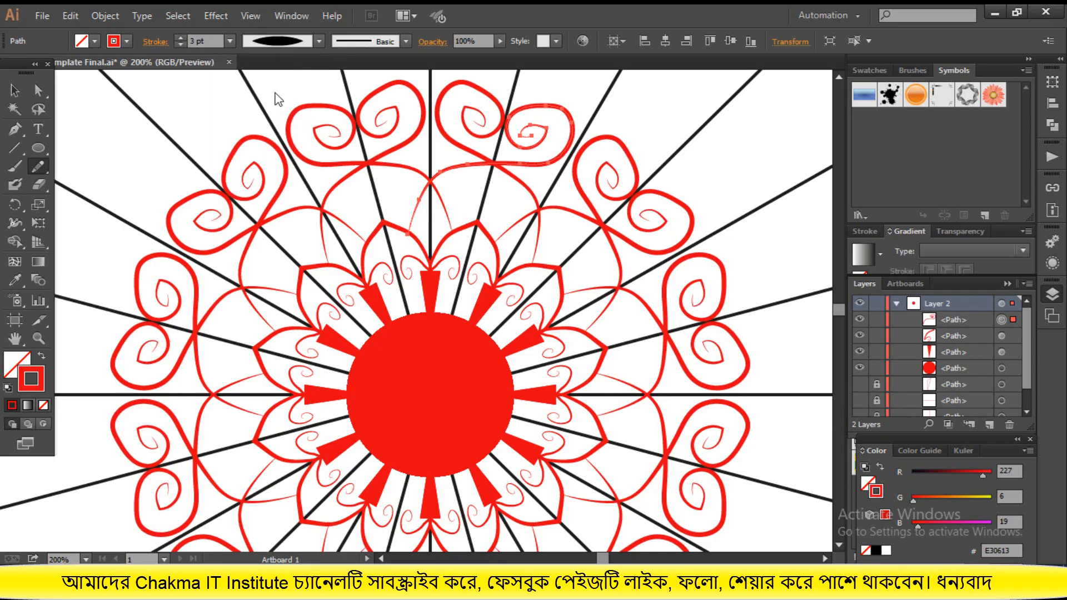
click(280, 40)
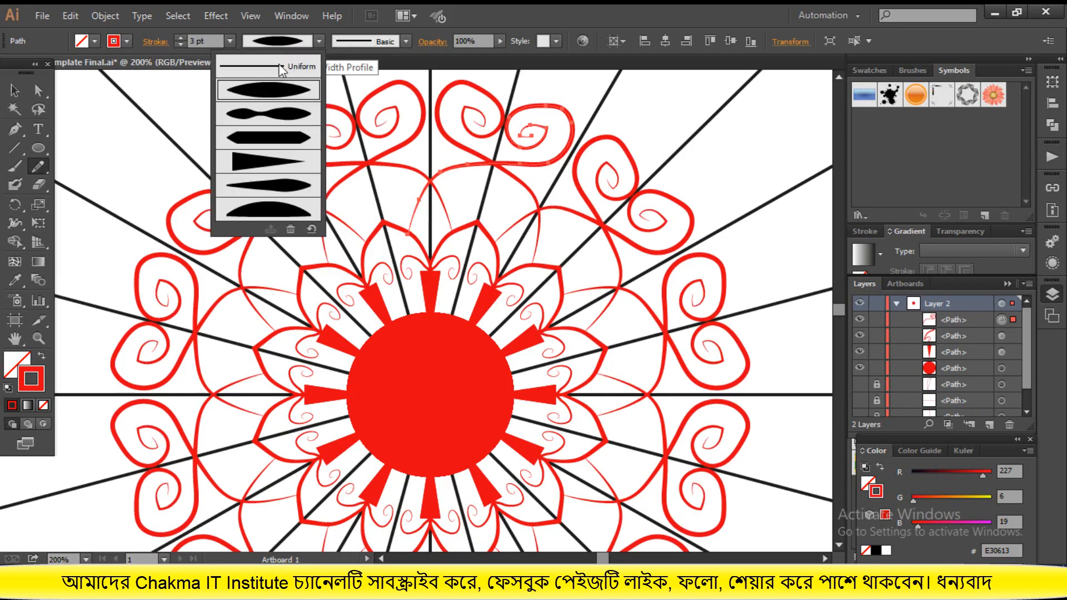
click(269, 163)
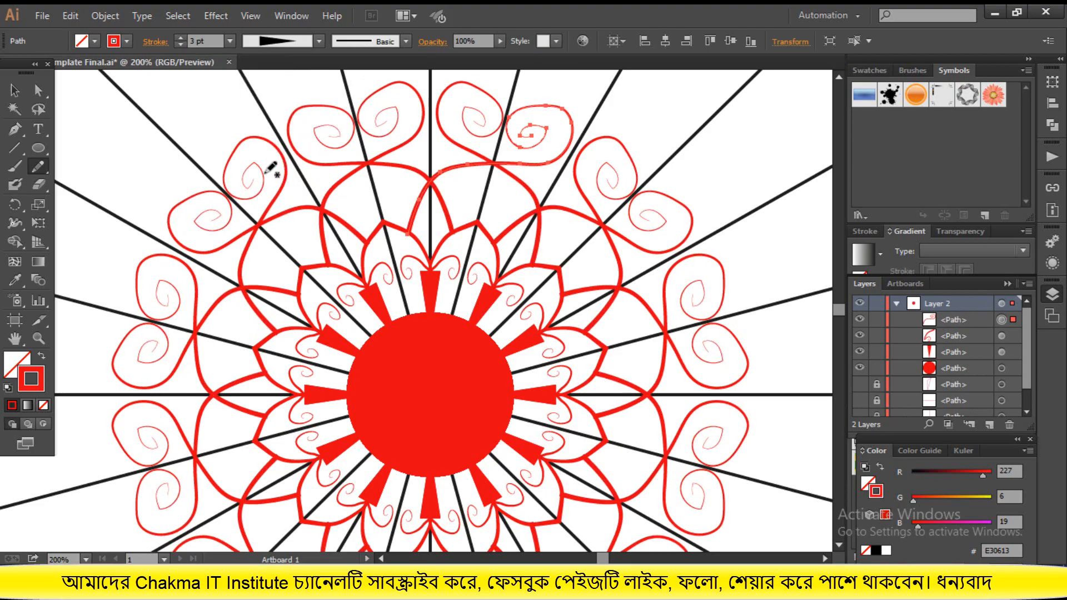
Step: Adjust the starting anchor point of the outer scroll so it joins neatly with the upper petal's edge
click(15, 91)
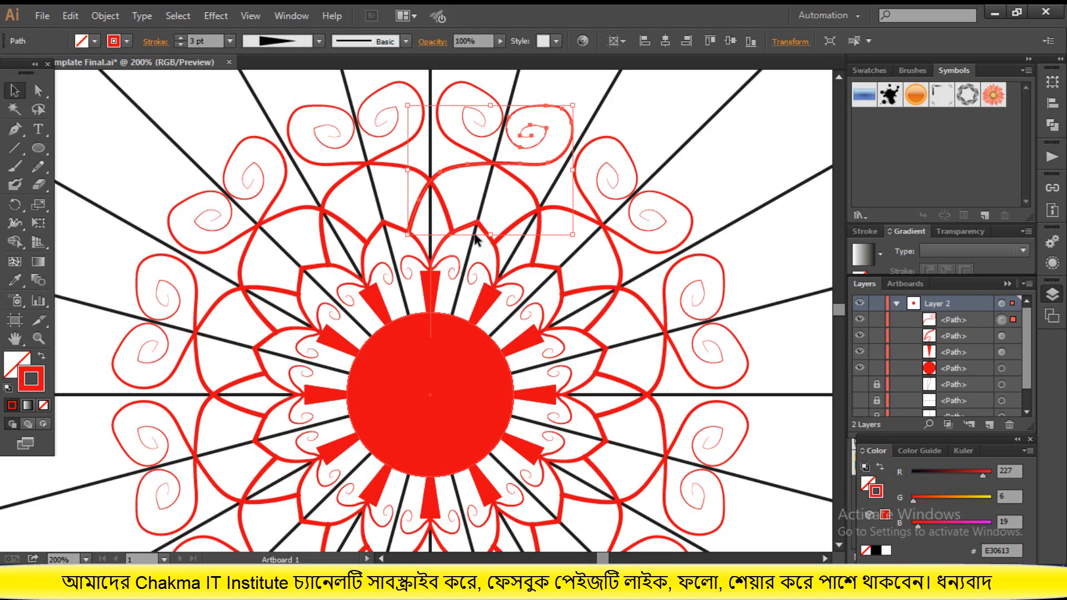
scroll(477, 248, up, 2)
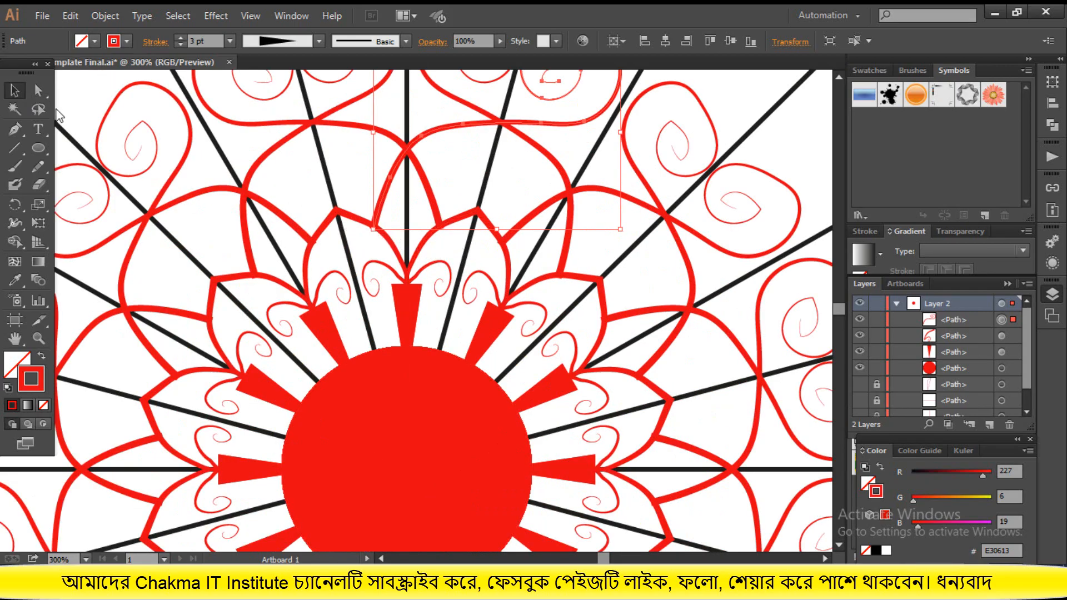
click(38, 90)
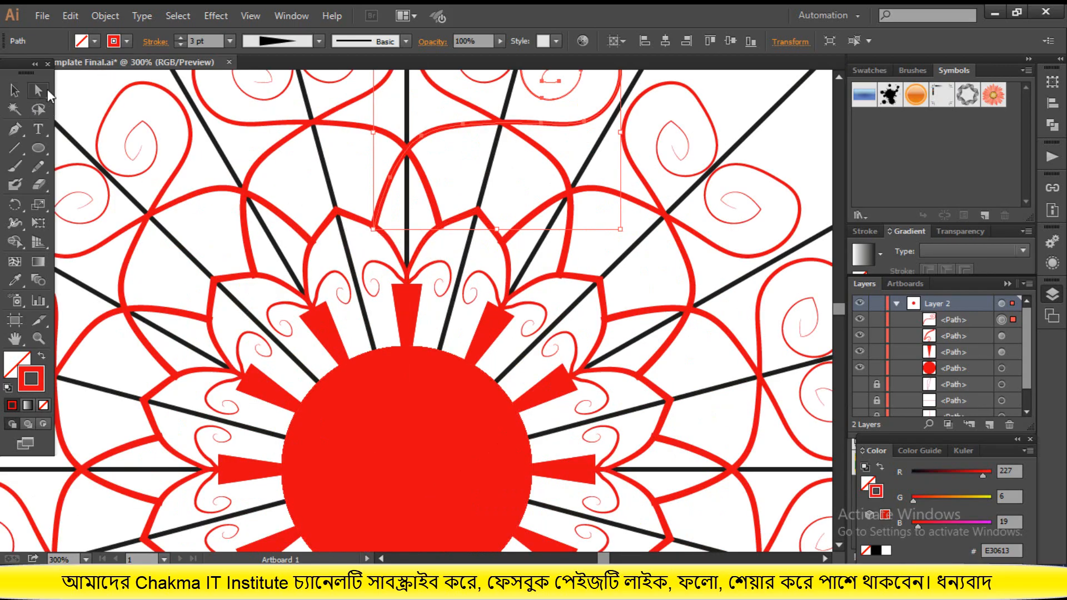
click(375, 231)
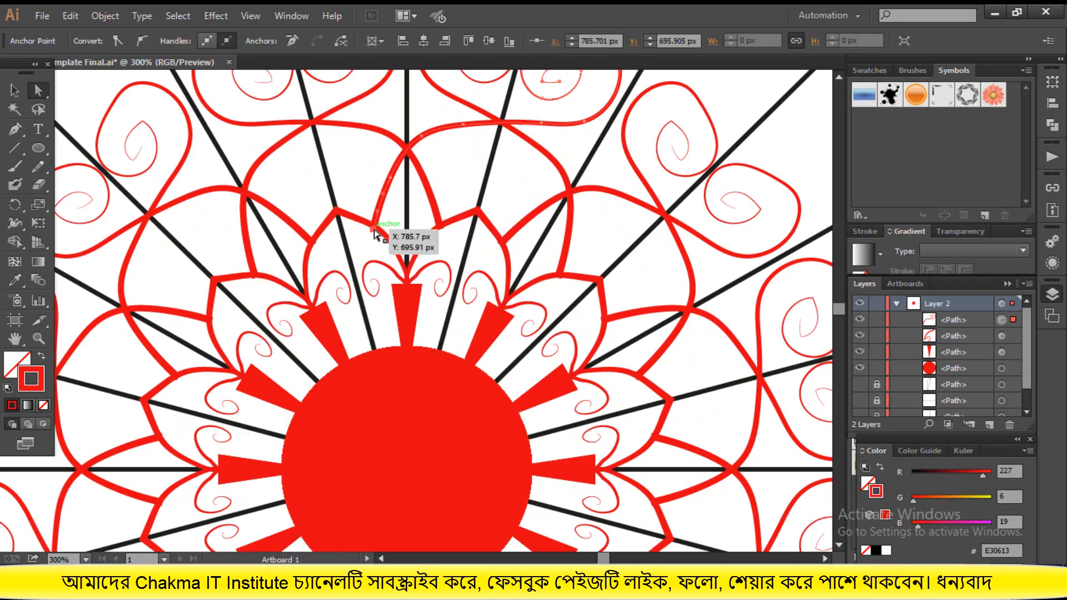
scroll(374, 233, up, 3)
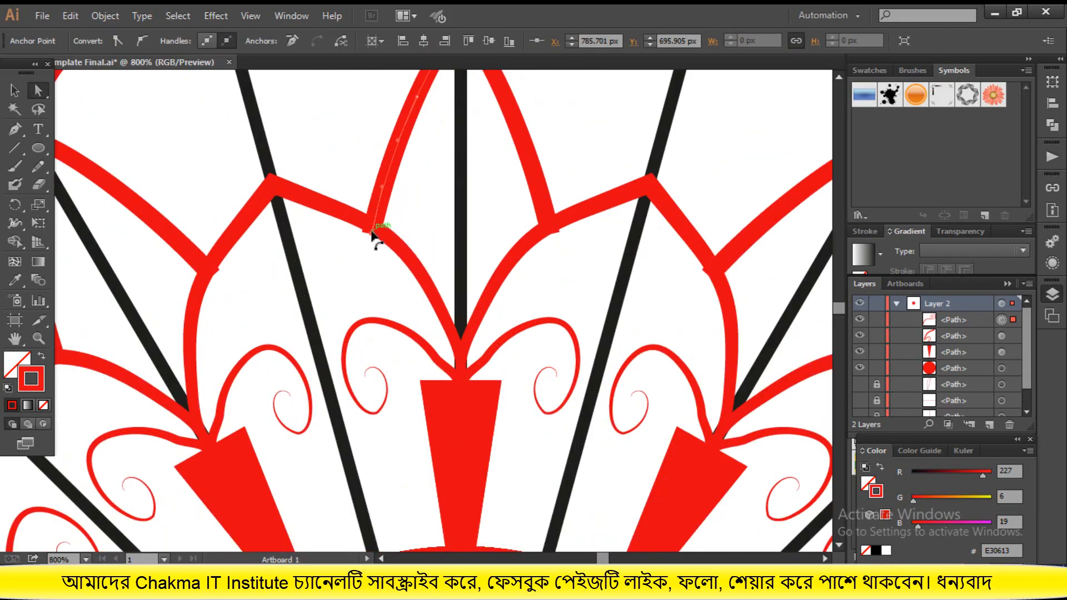
click(373, 234)
drag(372, 232, 381, 234)
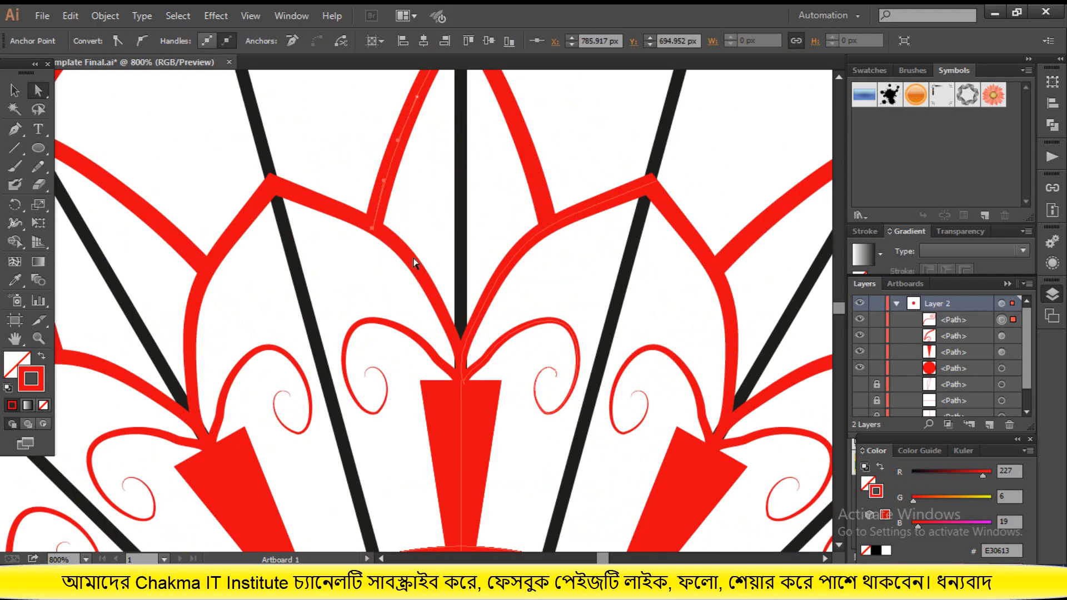
scroll(421, 255, down, 2)
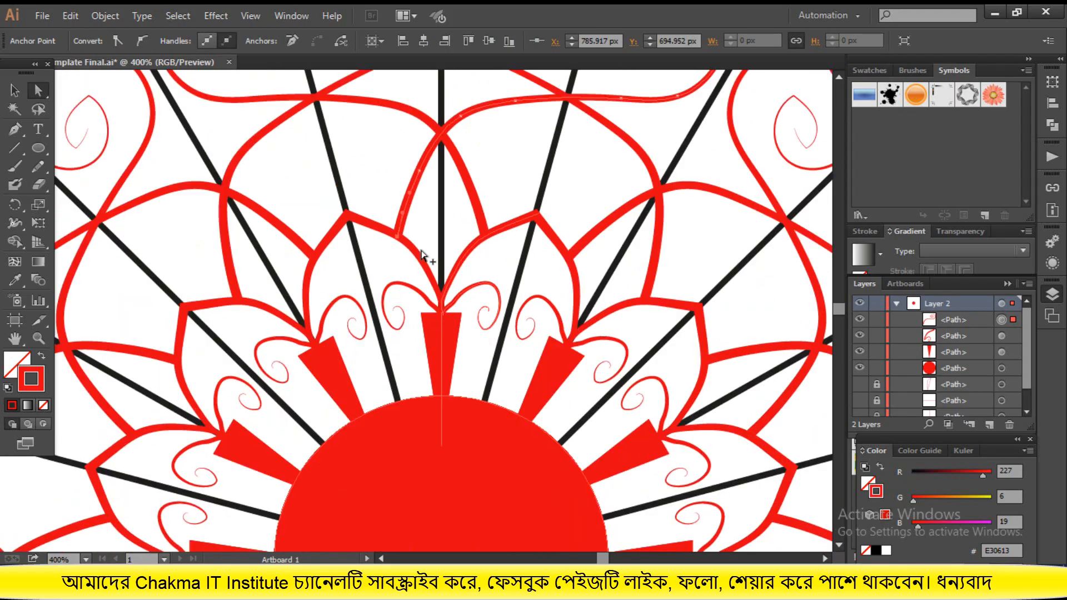
scroll(423, 256, down, 3)
scroll(456, 278, down, 1)
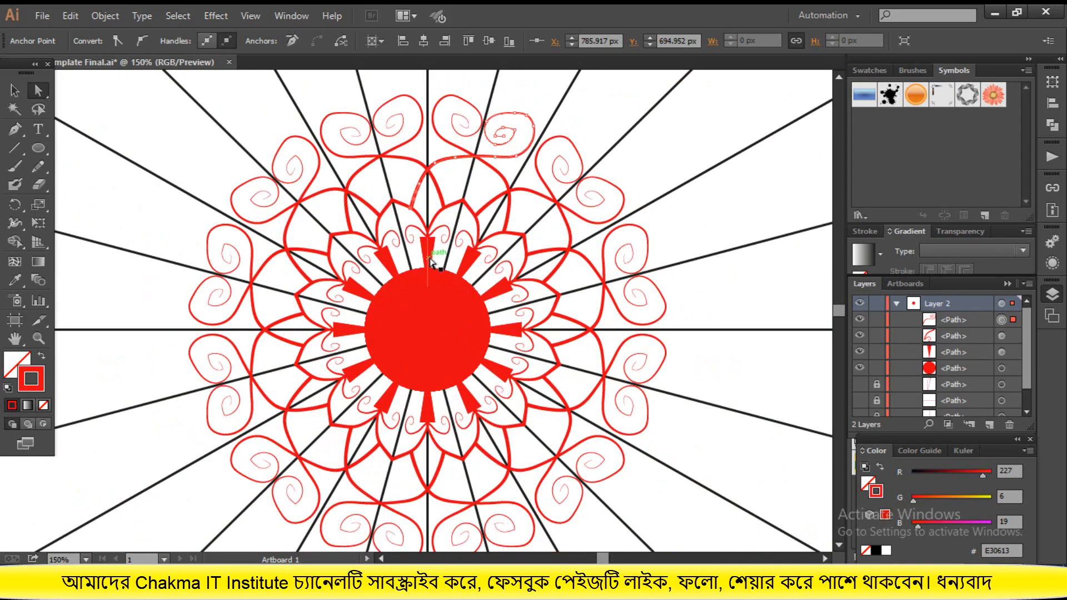
scroll(457, 265, down, 1)
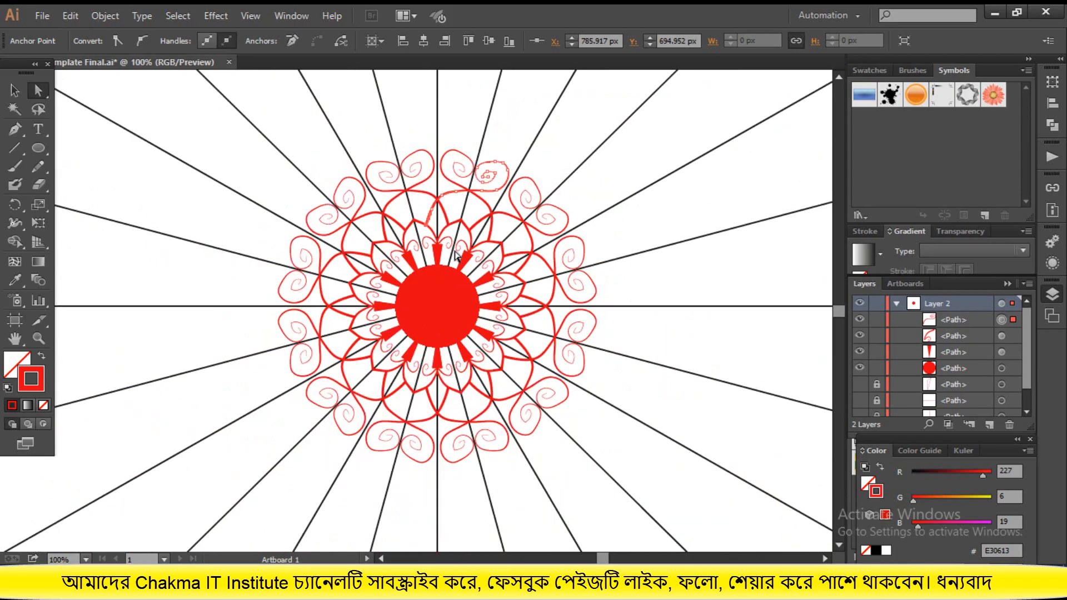
Step: Draw a circle from the mandala's centre enclosing all the outer scrolls, with a 2 pt uniform stroke, and deselect it
click(16, 92)
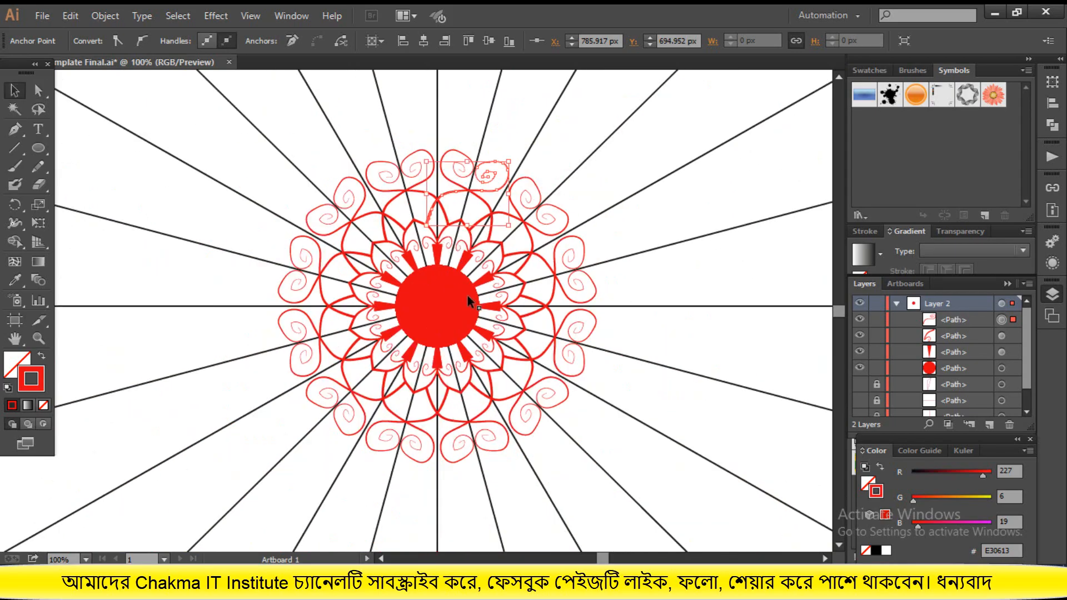
click(37, 147)
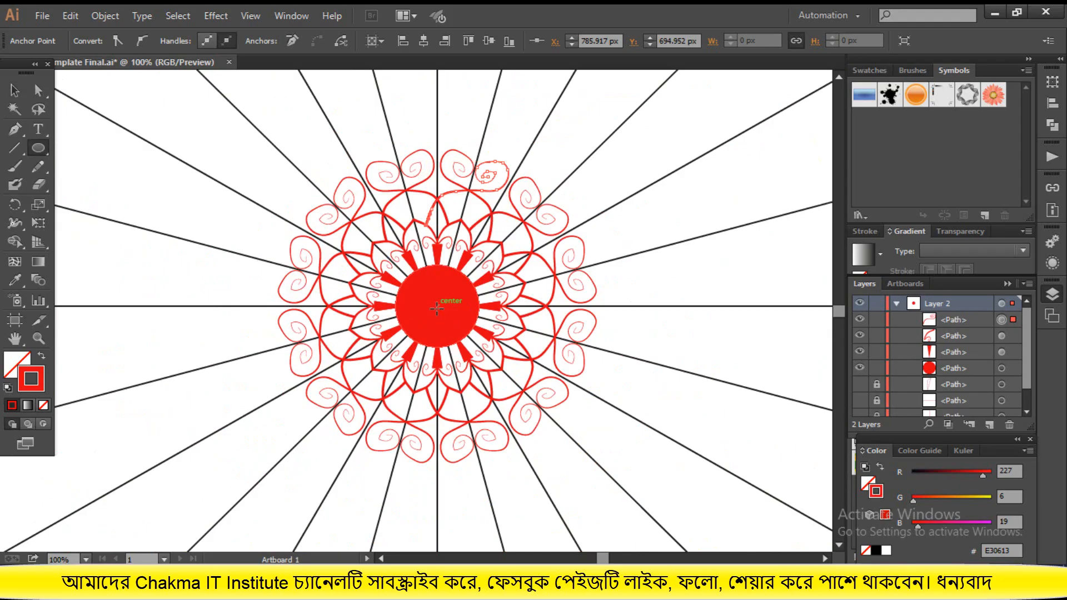
drag(437, 308, 613, 479)
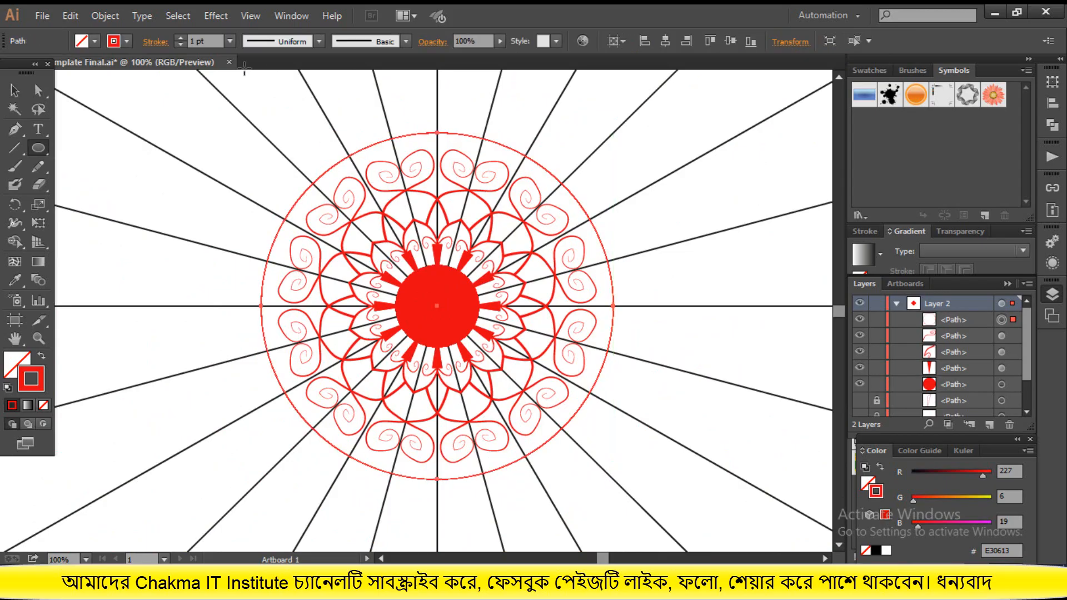
click(180, 38)
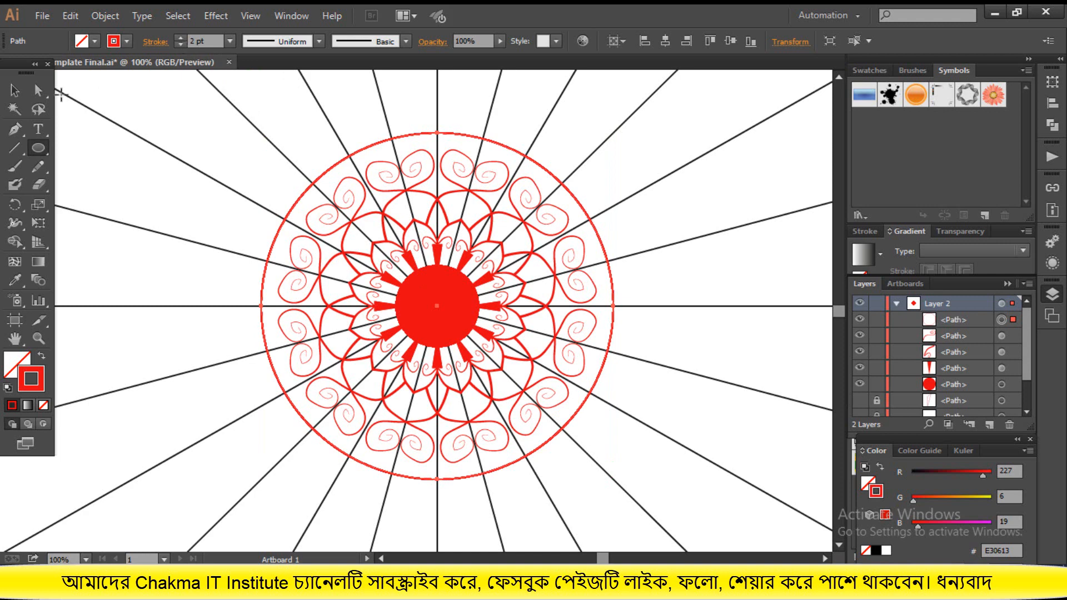
click(15, 90)
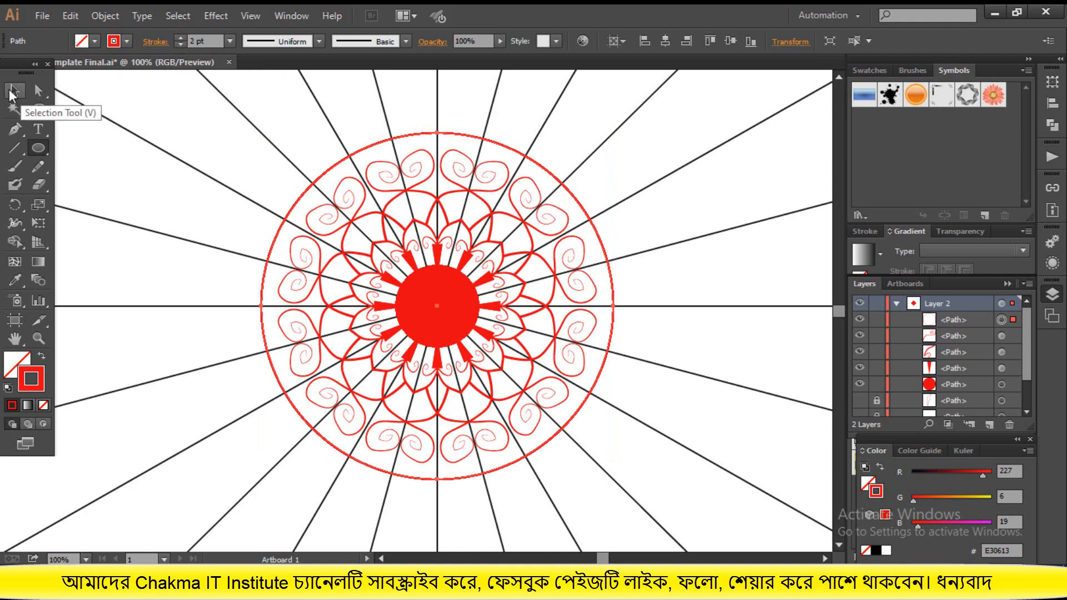
click(679, 317)
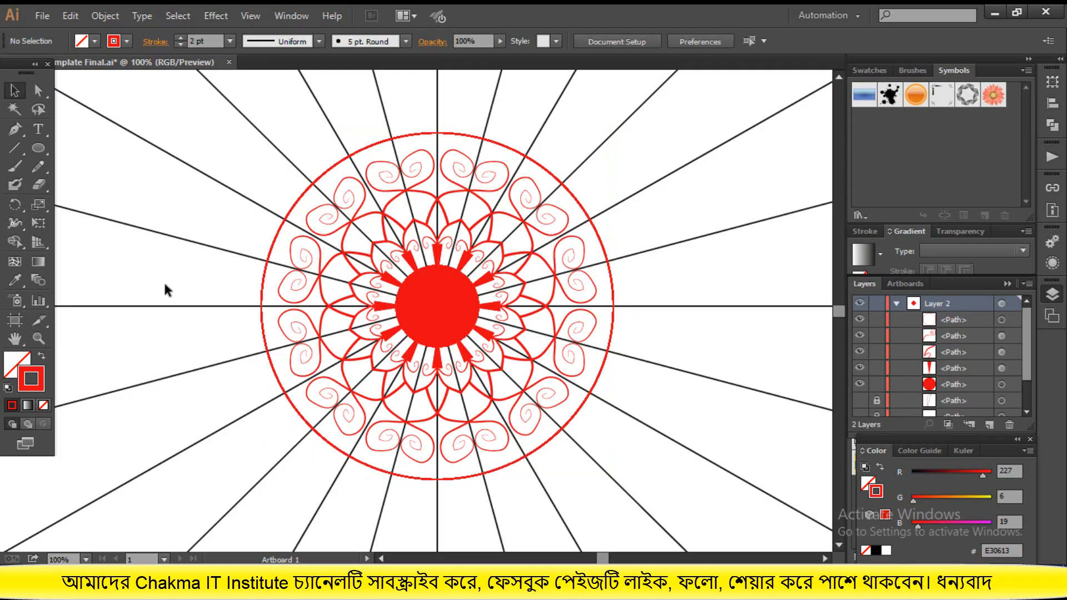
Step: Draw a spiral with the Pencil tool outside the enclosing circle, starting where the guide line just left of vertical meets it and curling inward
scroll(166, 289, up, 1)
scroll(166, 287, up, 3)
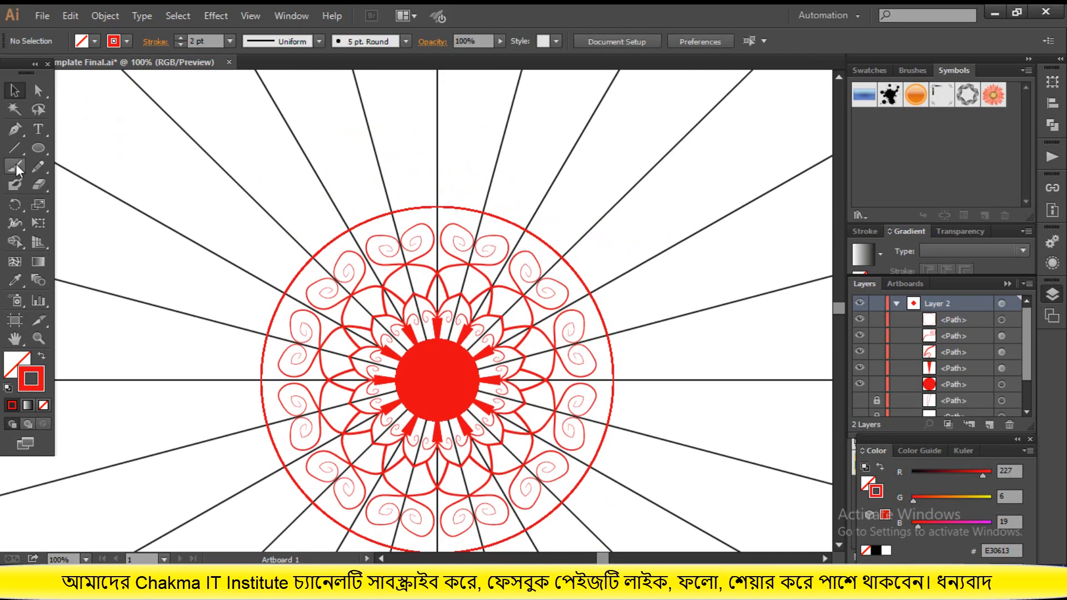
click(36, 168)
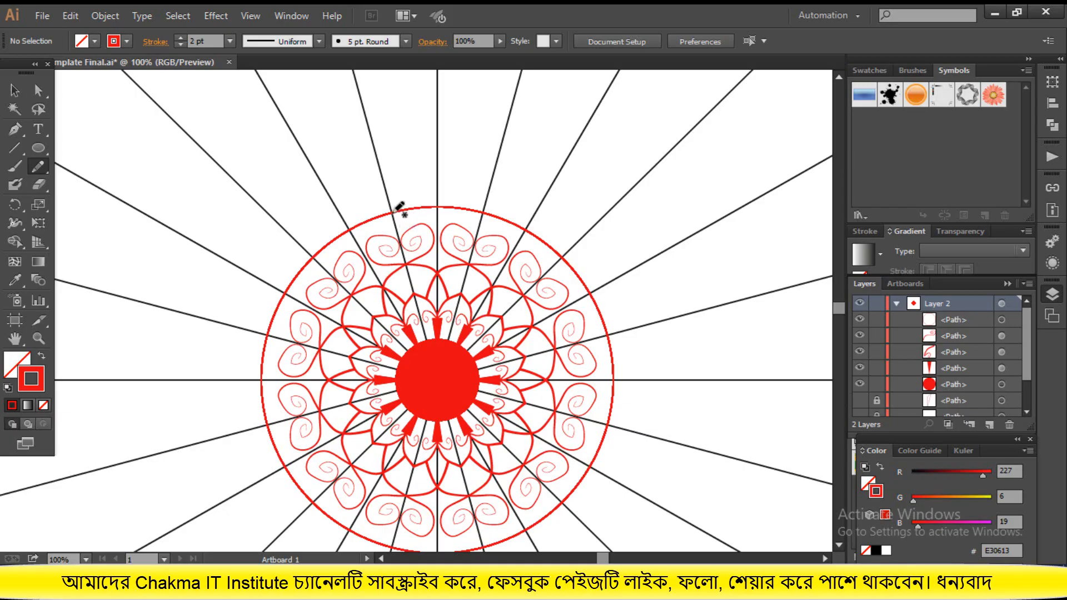
mouse_move(395, 211)
mouse_down()
mouse_move(430, 155)
mouse_move(419, 119)
mouse_move(389, 135)
mouse_move(385, 154)
mouse_move(398, 164)
mouse_up()
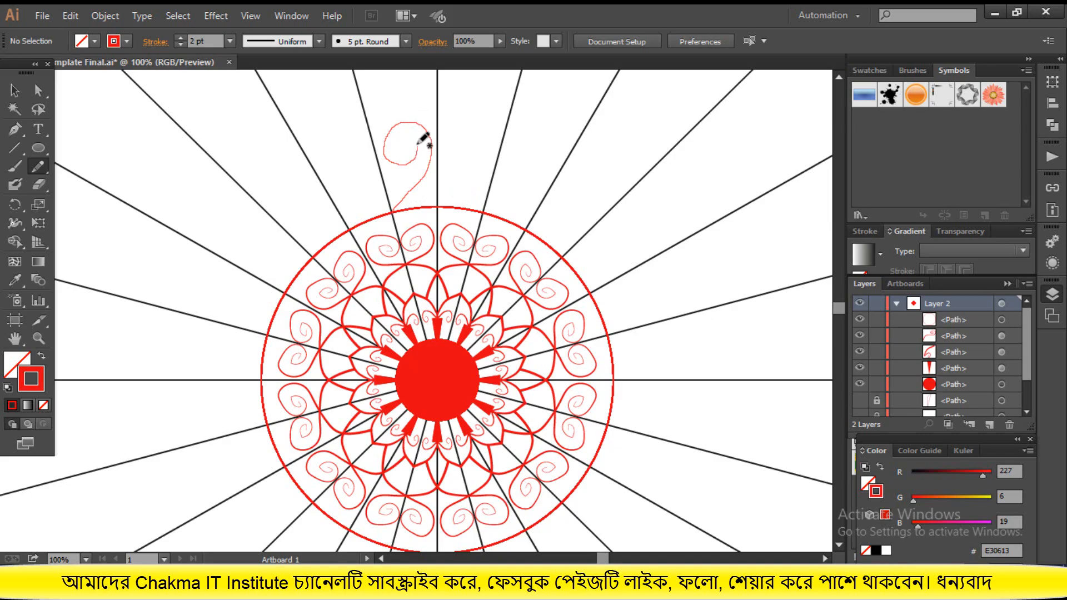
drag(408, 148, 427, 157)
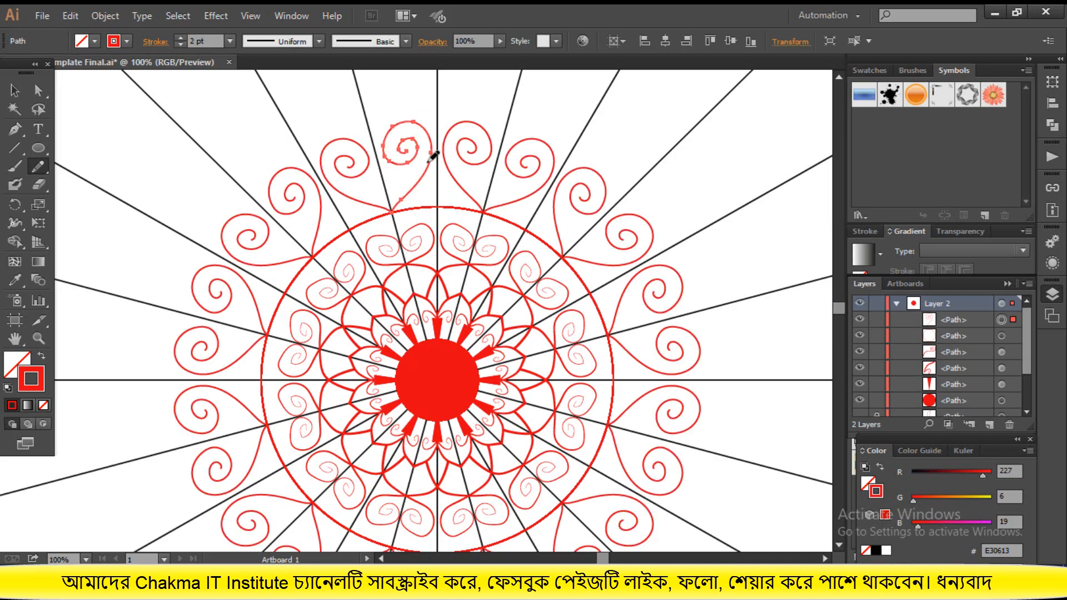
Step: Set the new outer spiral's stroke to 3 pt and try the lens-shaped and asymmetrical leaf-shaped width profiles
click(180, 38)
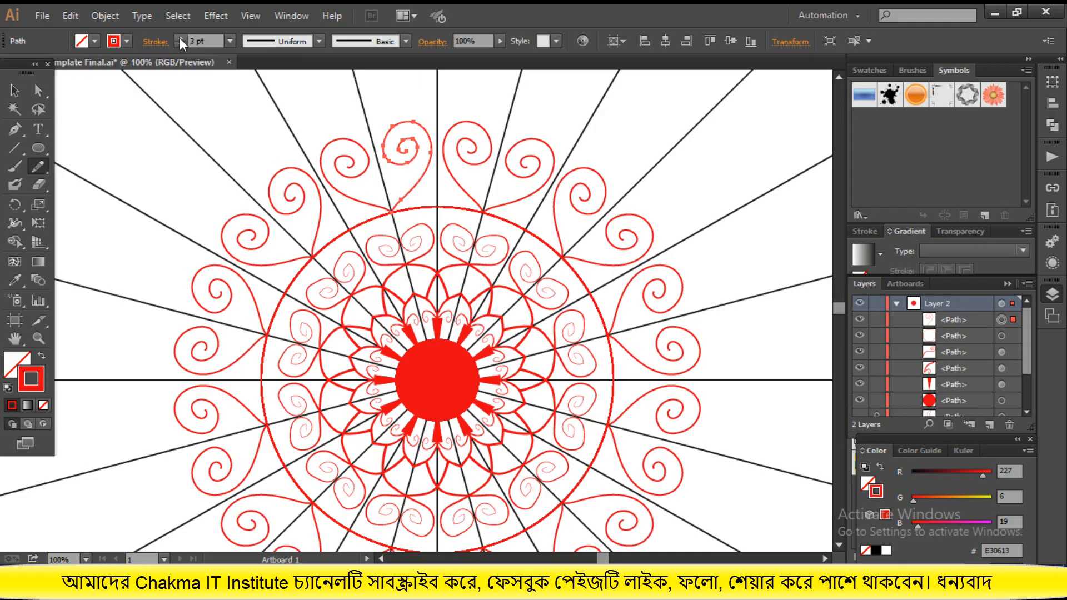
click(276, 41)
click(274, 81)
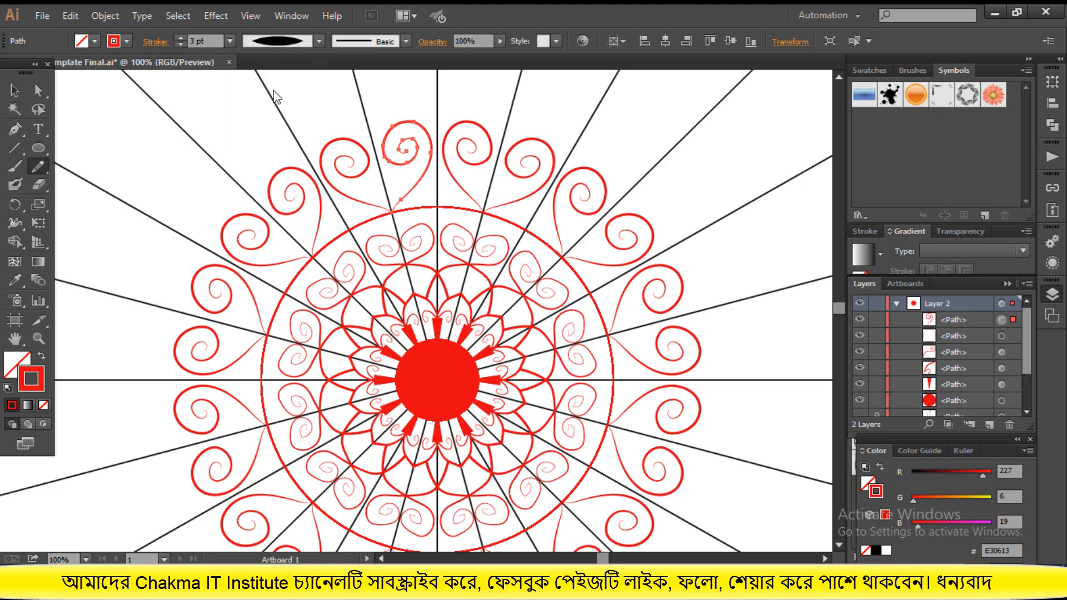
click(272, 41)
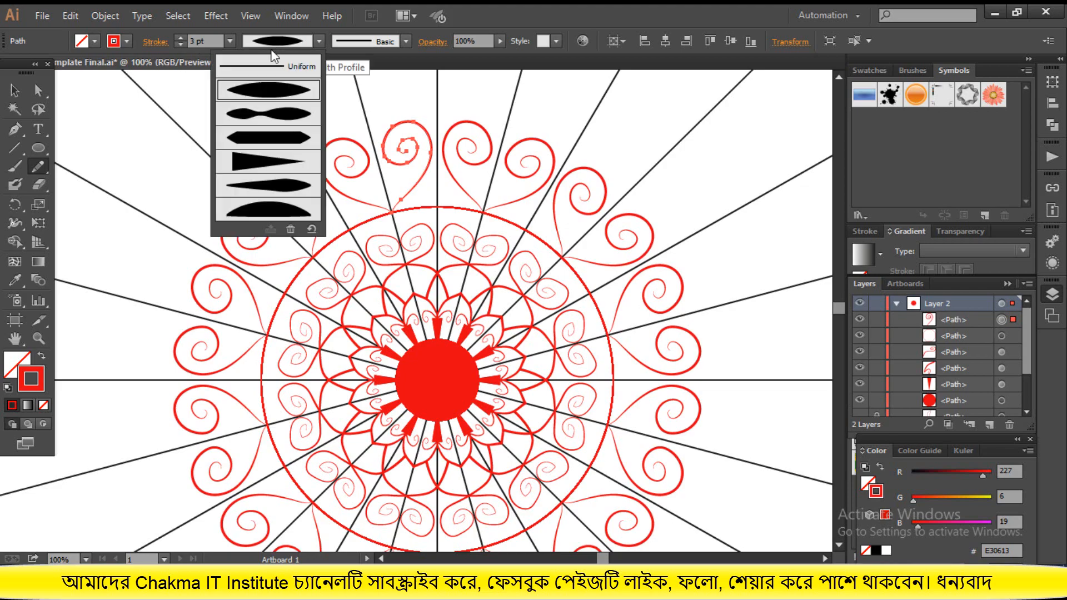
click(275, 177)
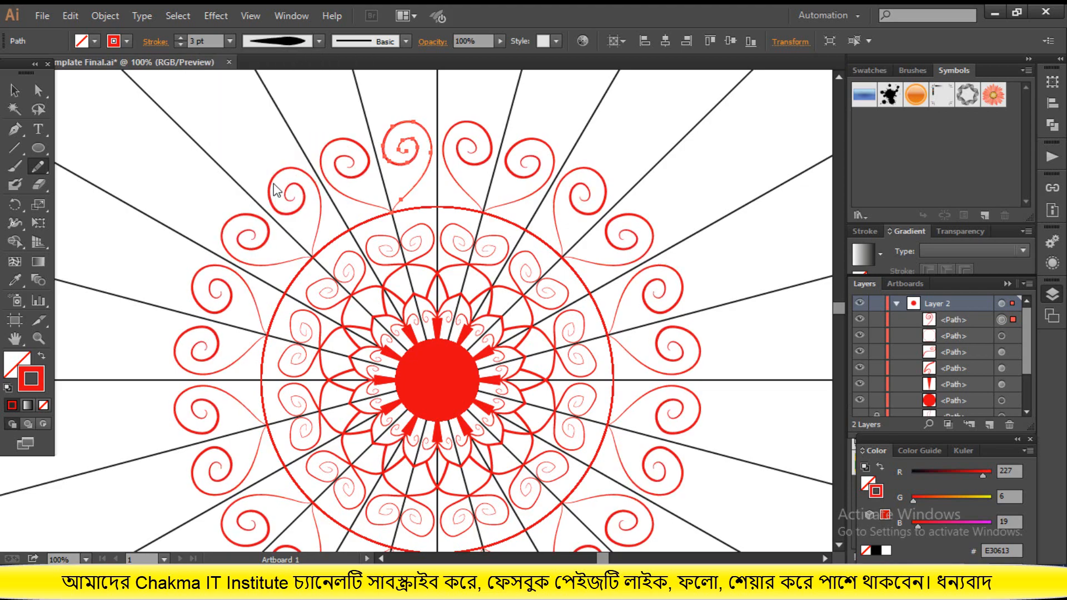
Step: Apply the triangular taper width profile to the new outer spiral and deselect it
click(278, 43)
click(267, 169)
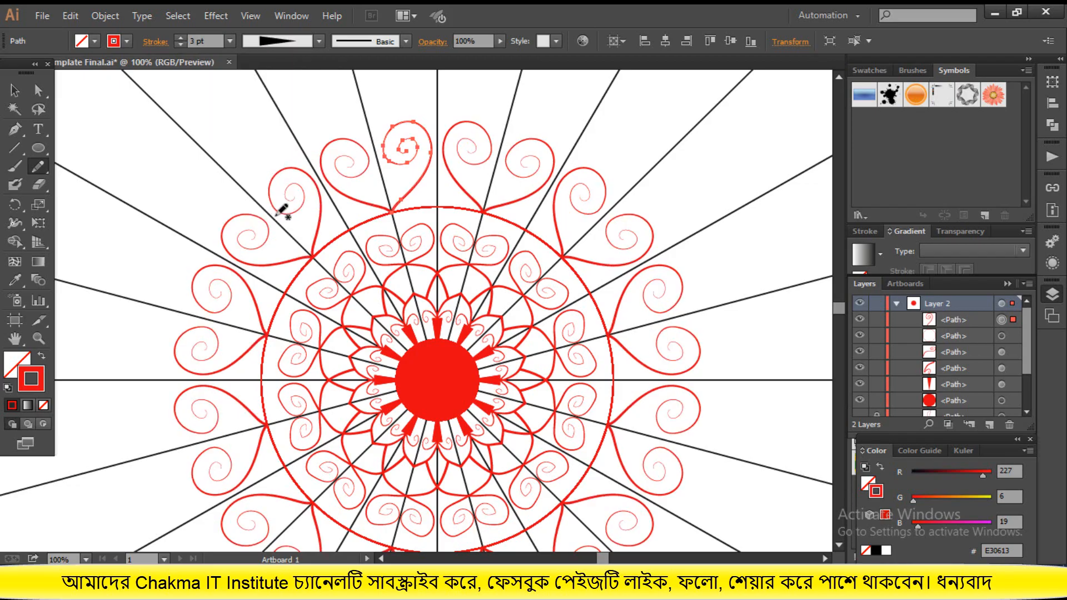
scroll(303, 211, down, 3)
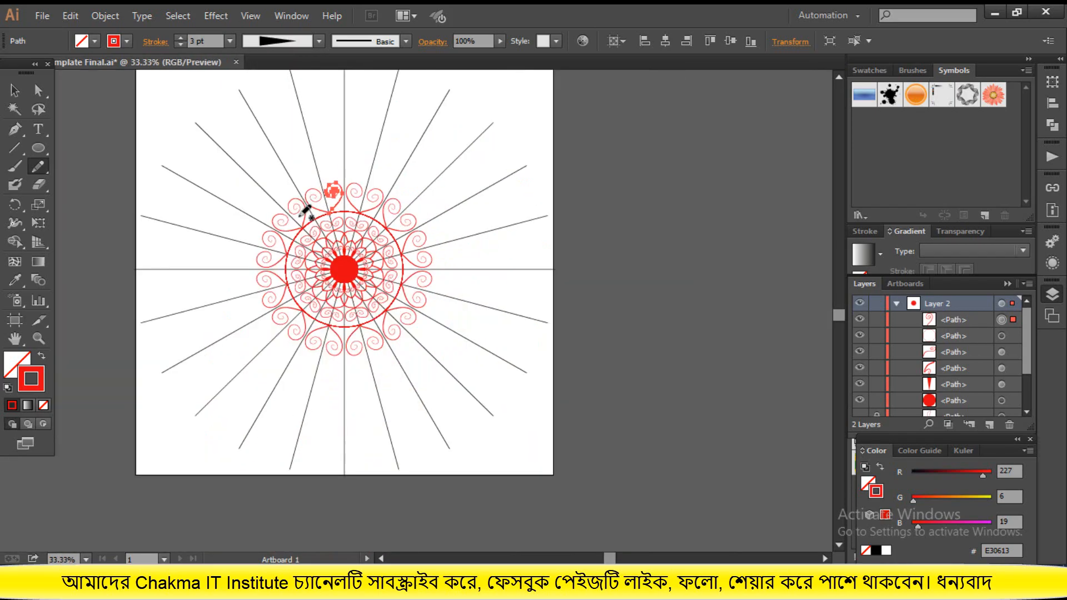
click(13, 90)
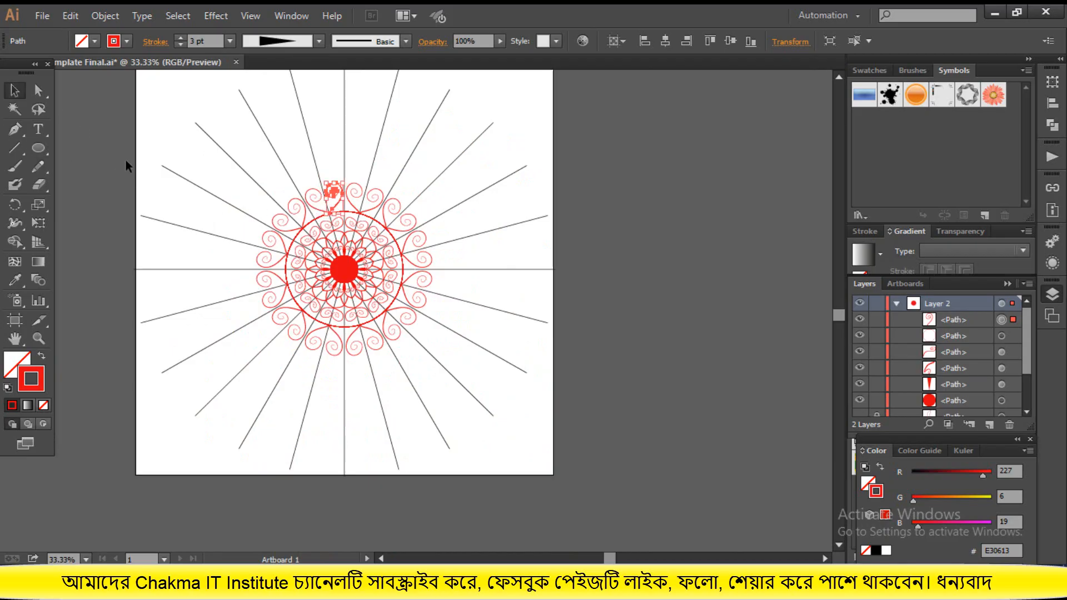
click(186, 166)
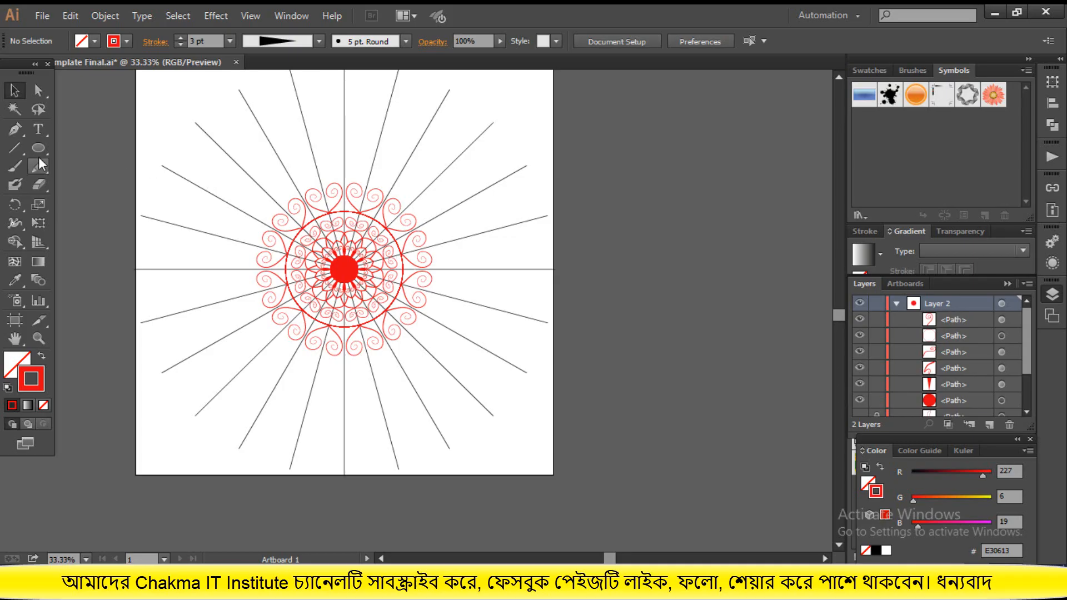
Step: Draw an outward arch about 98 px long with the Pen tool above the outer scrolls, from the guide left of vertical to the vertical guide
click(15, 129)
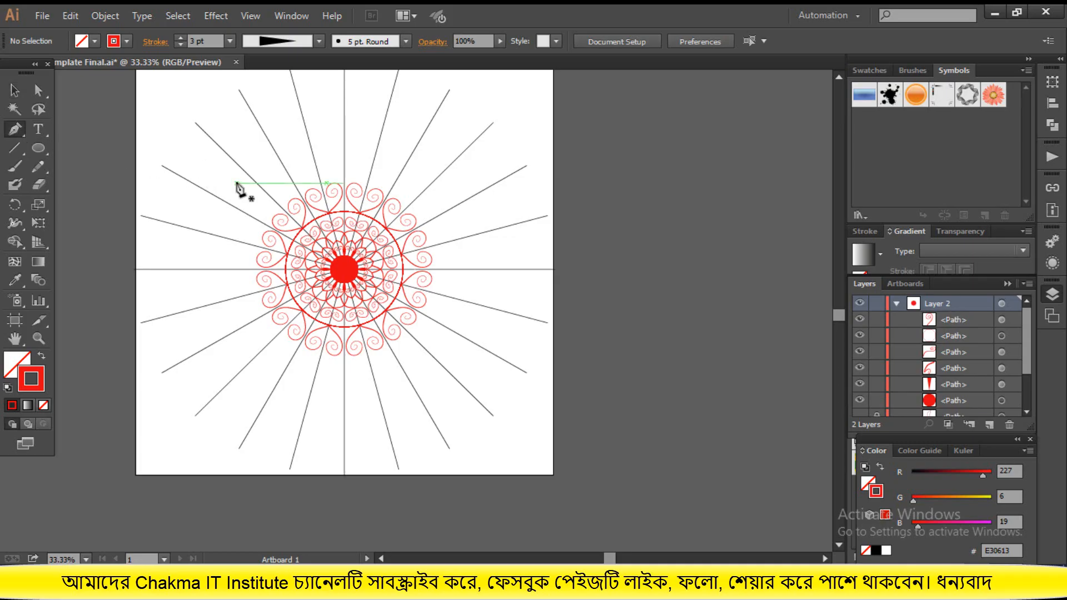
scroll(239, 191, up, 1)
scroll(280, 190, up, 2)
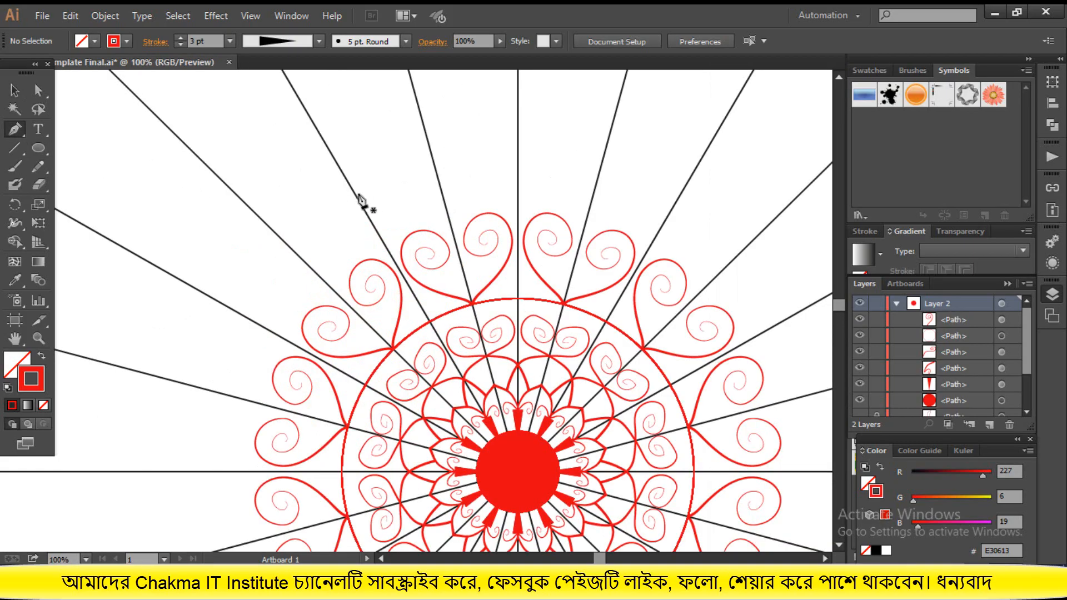
click(442, 199)
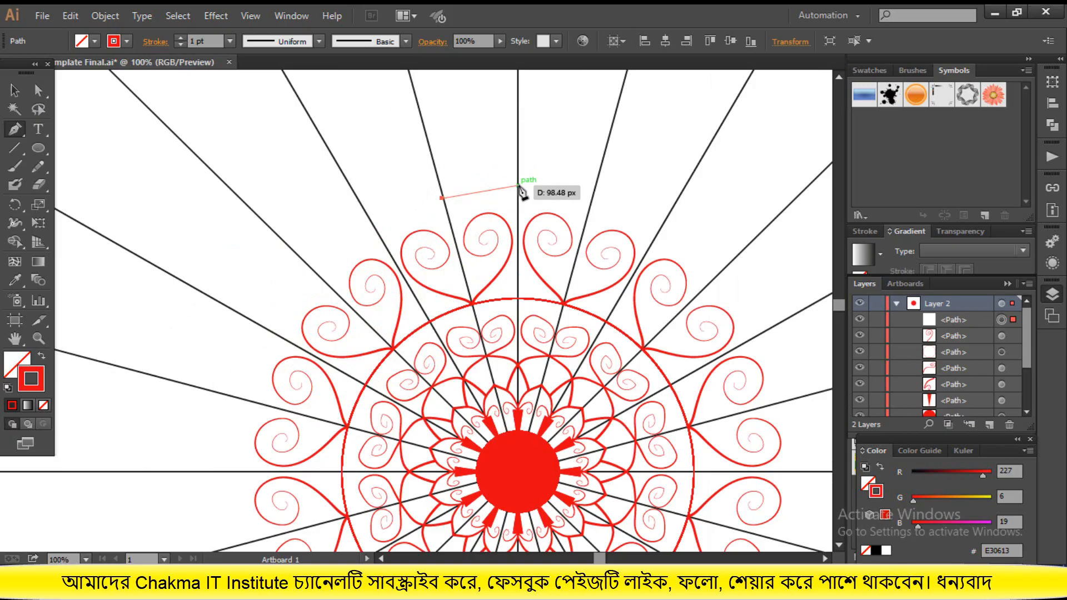
drag(519, 185, 575, 262)
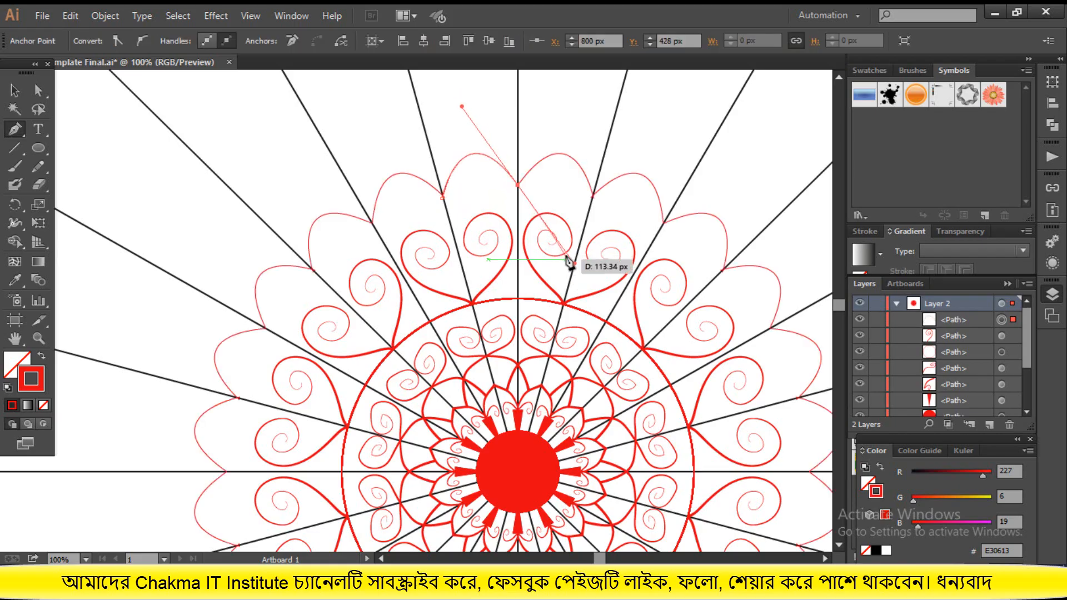
click(14, 90)
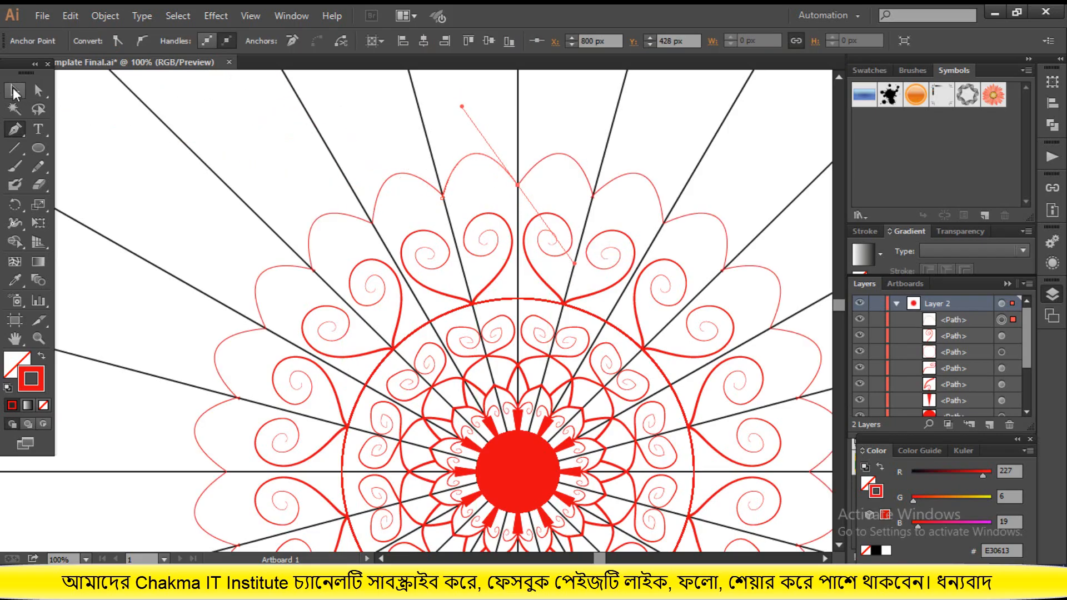
click(457, 119)
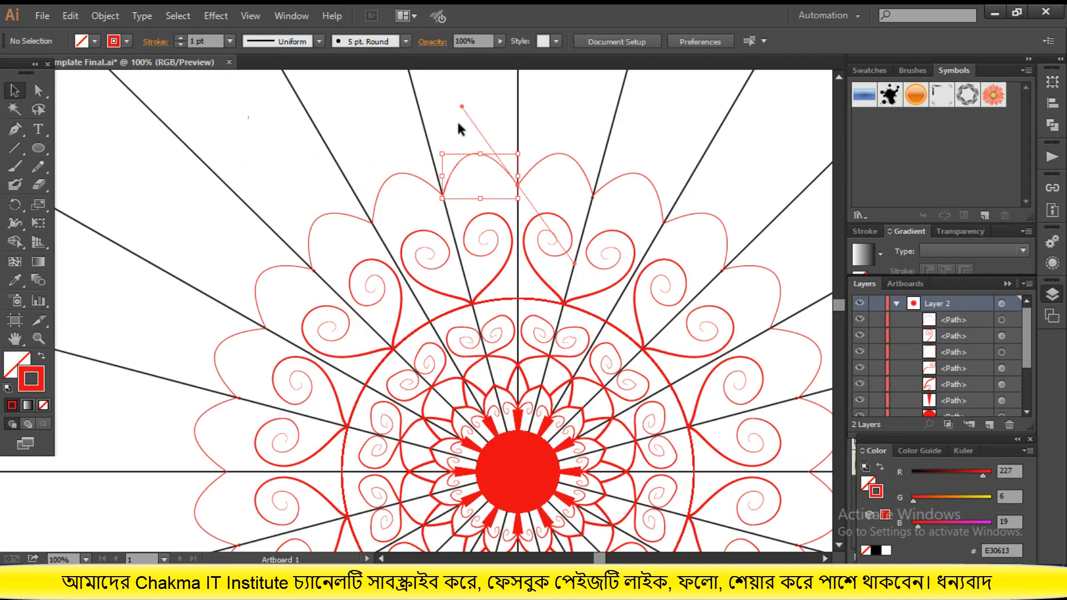
Step: Set the new outer arch's stroke to 4 pt and apply the lens-shaped width profile
drag(455, 115, 487, 178)
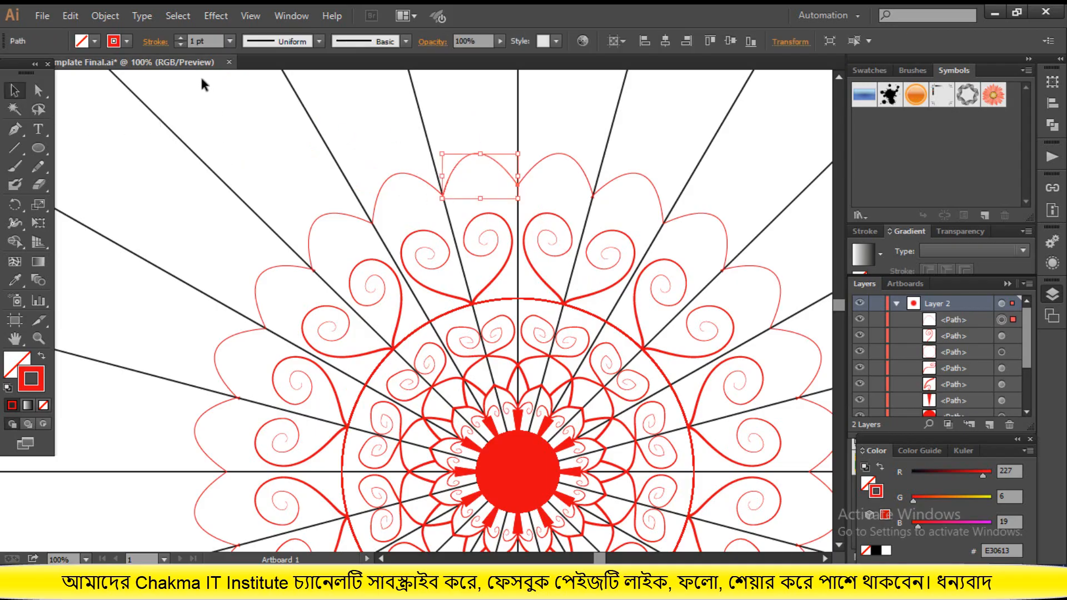
click(180, 37)
click(181, 38)
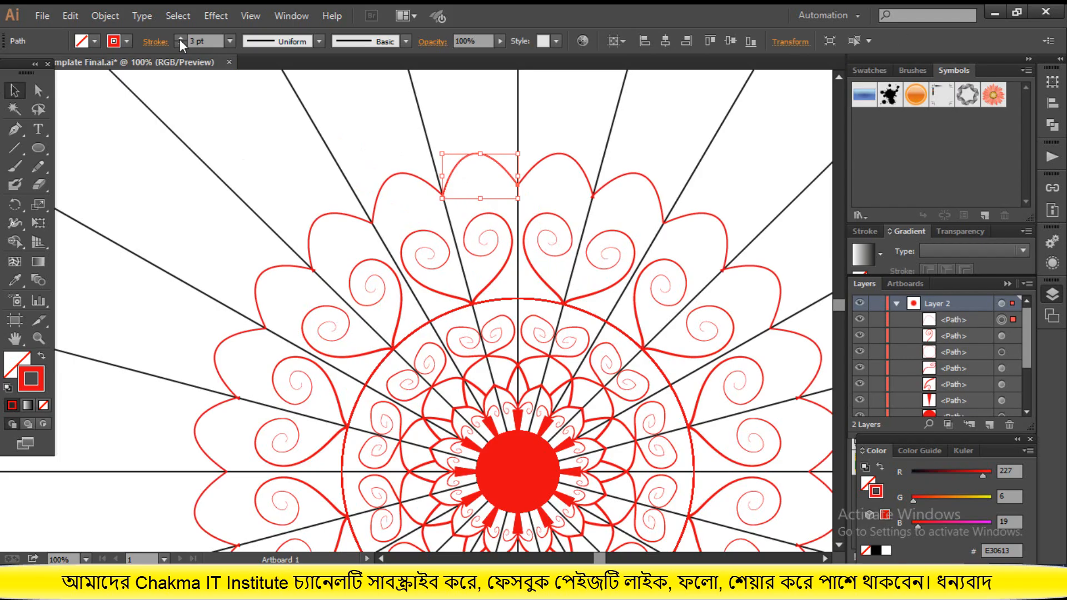
click(180, 38)
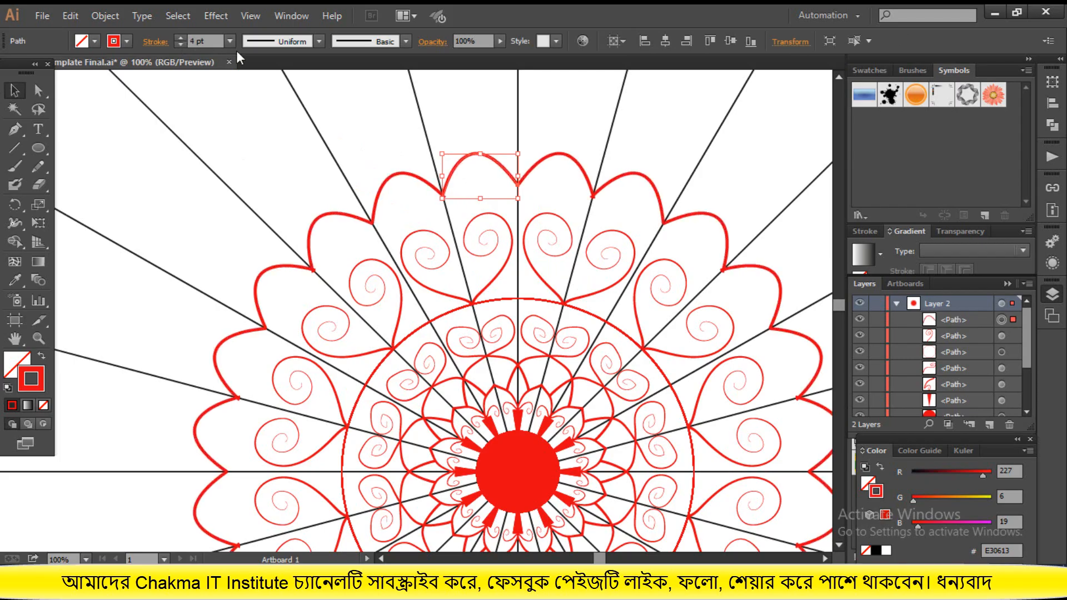
click(258, 40)
click(258, 89)
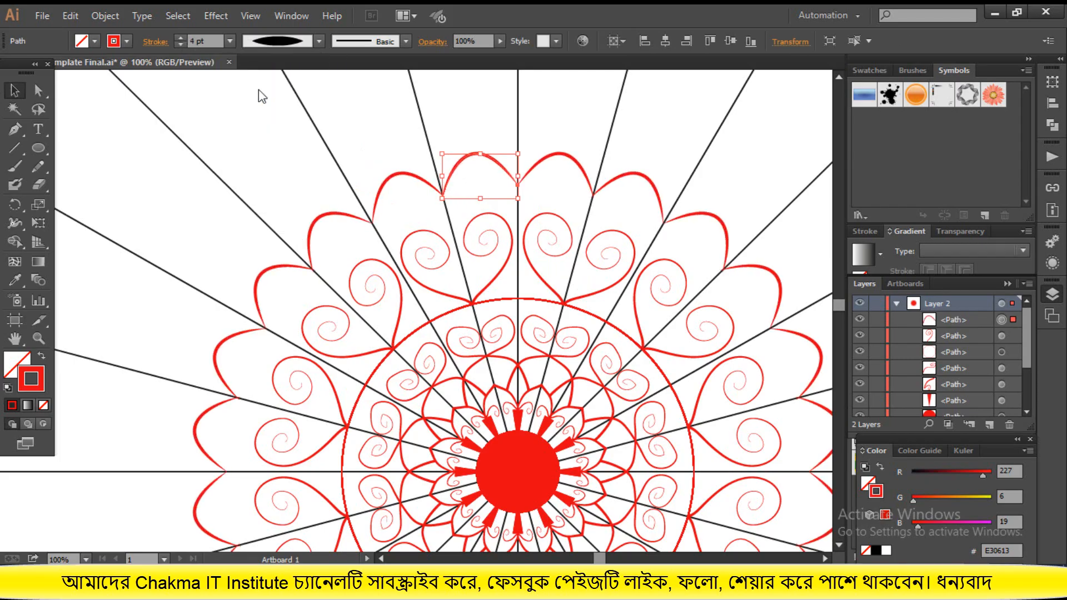
Step: Thicken the outer arch's stroke to 11 pt and deselect it
click(179, 37)
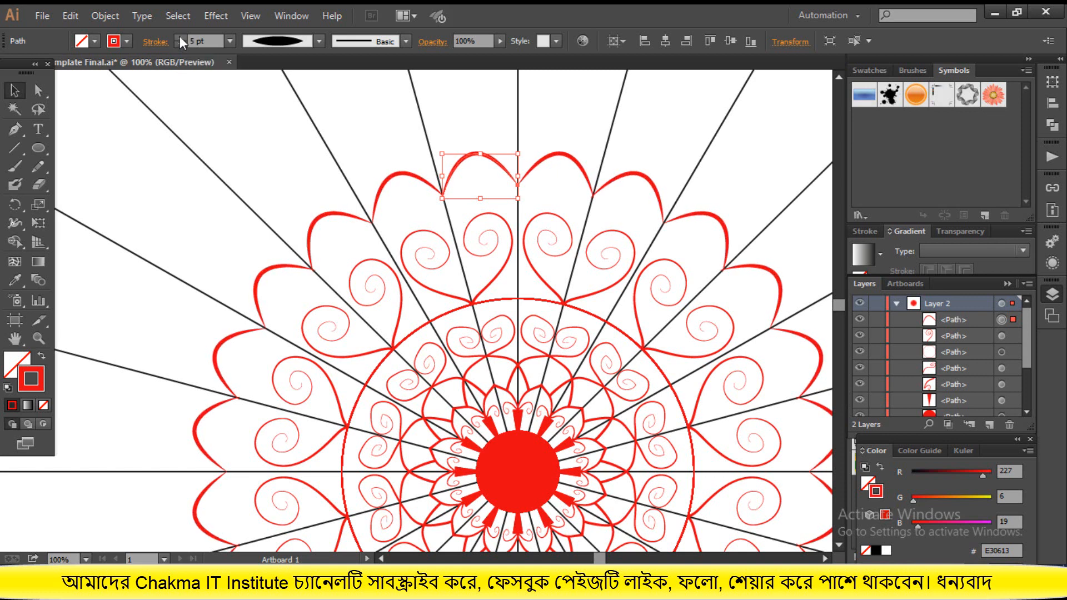
click(179, 36)
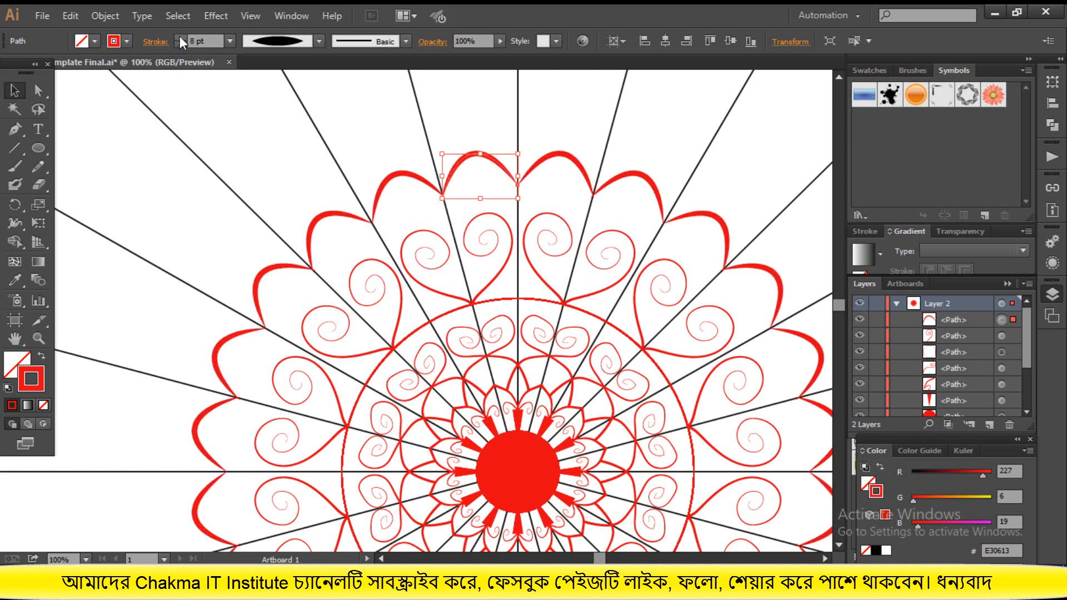
click(179, 36)
click(179, 36)
click(179, 36)
click(179, 35)
click(179, 36)
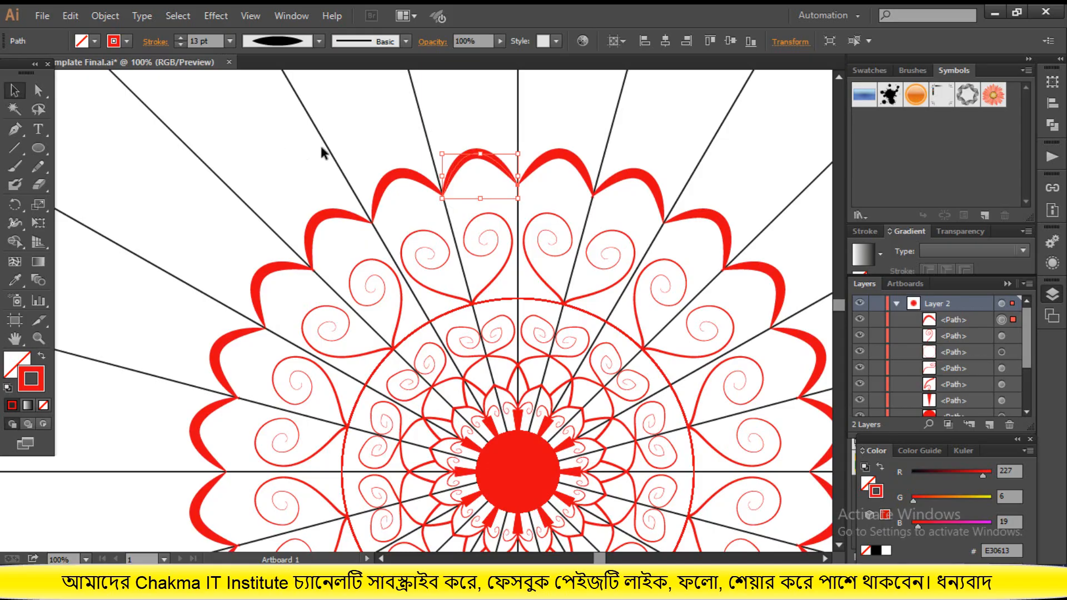
click(182, 45)
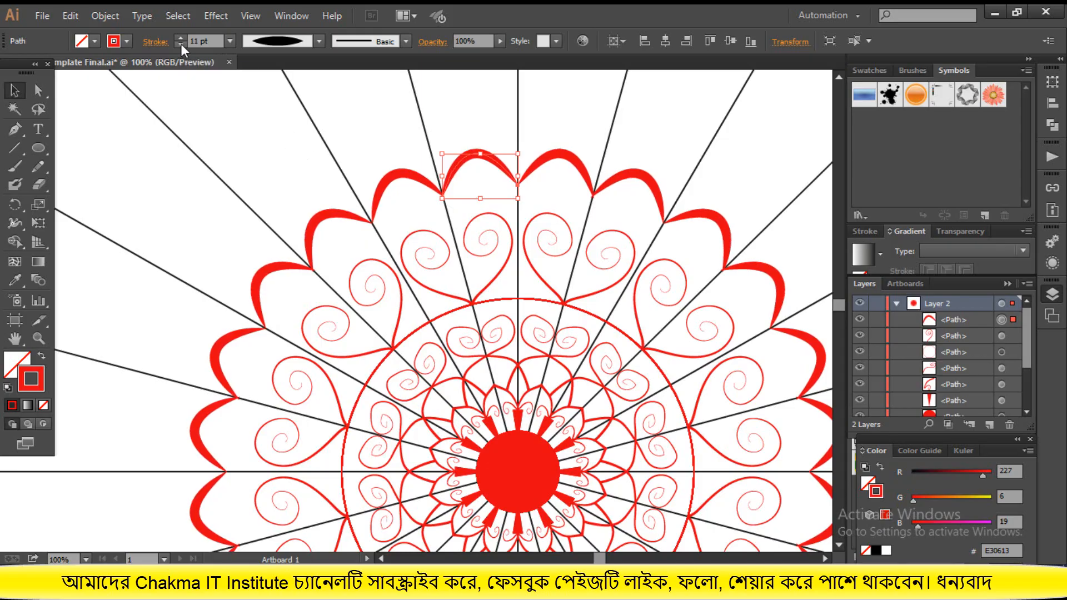
click(181, 46)
click(365, 140)
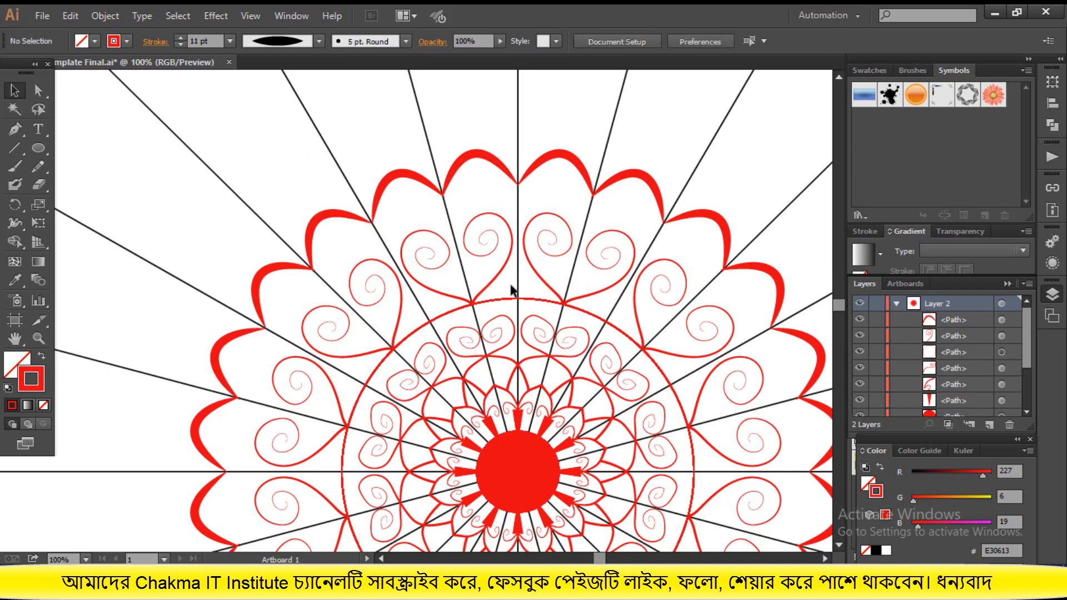
Step: Draw two concentric circles inside the second arch left of the vertical guide and fill the small one solid red without a stroke
scroll(511, 288, down, 1)
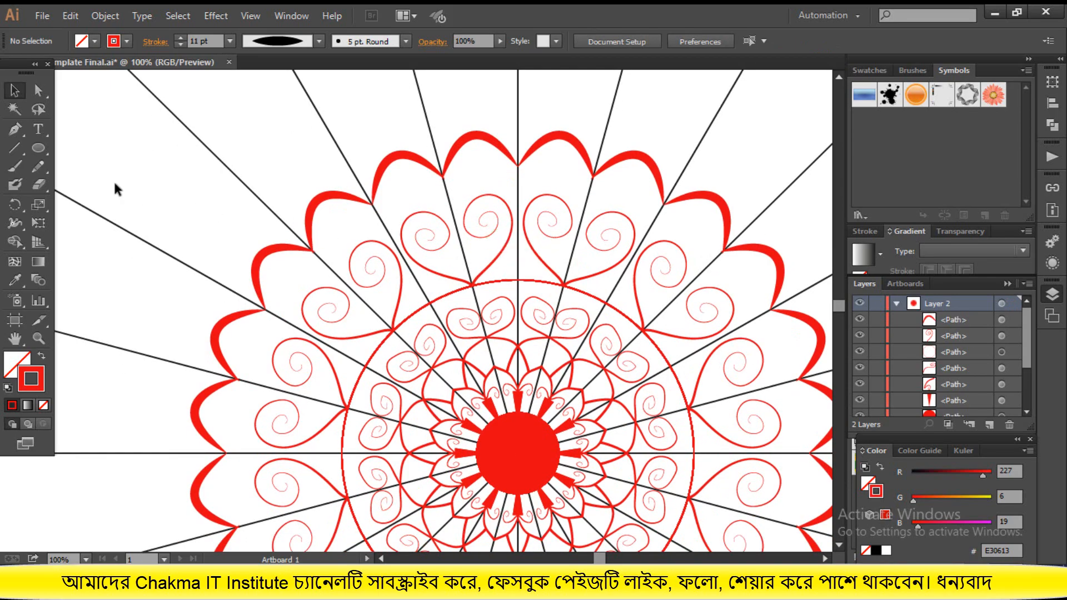
click(41, 147)
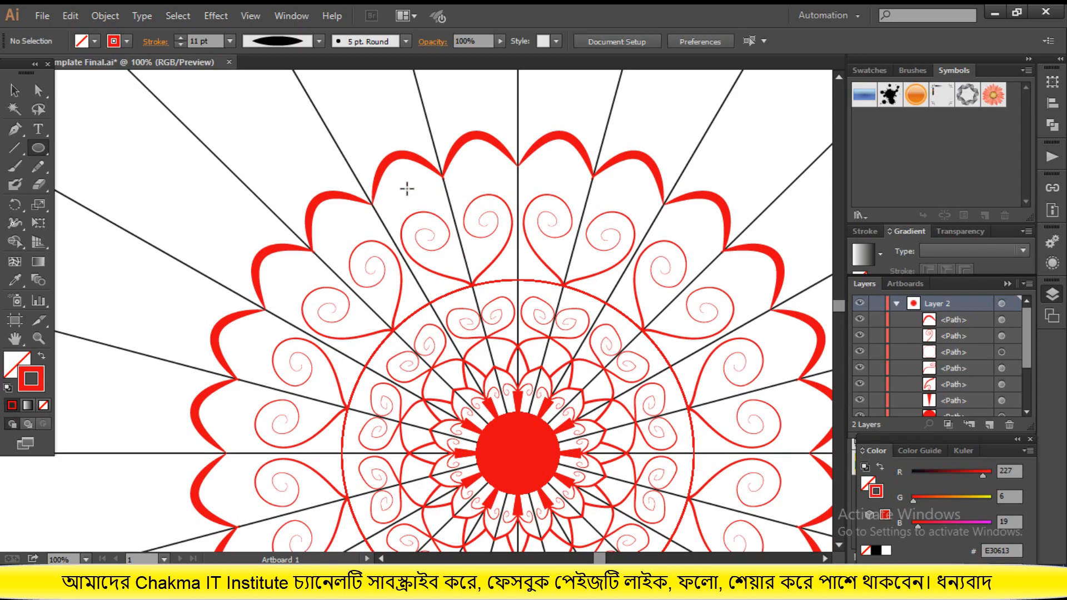
mouse_move(407, 188)
mouse_down()
mouse_move(426, 206)
mouse_move(413, 194)
mouse_up()
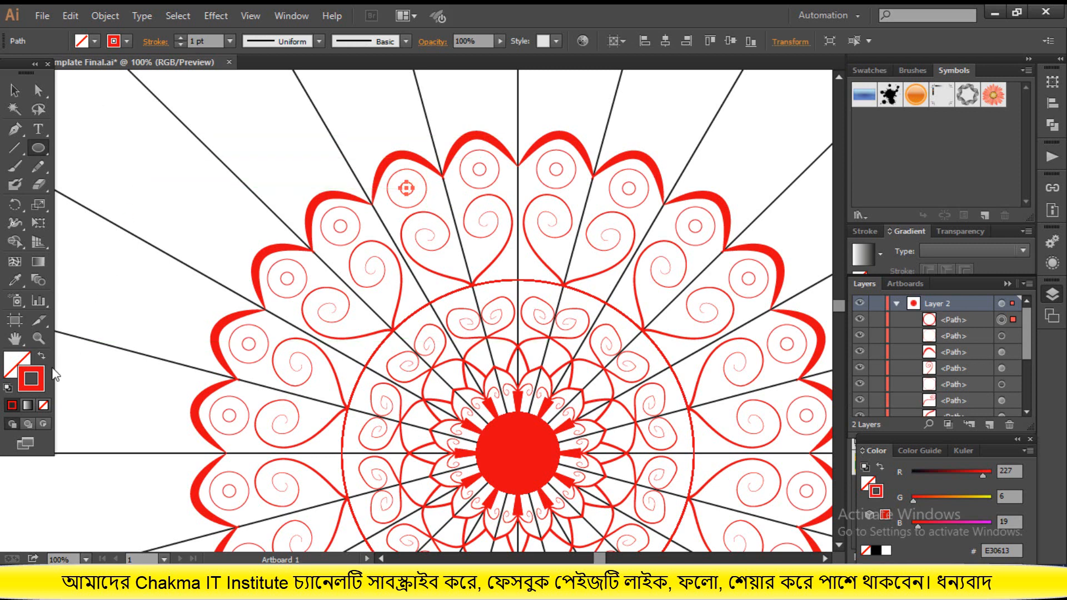
click(40, 357)
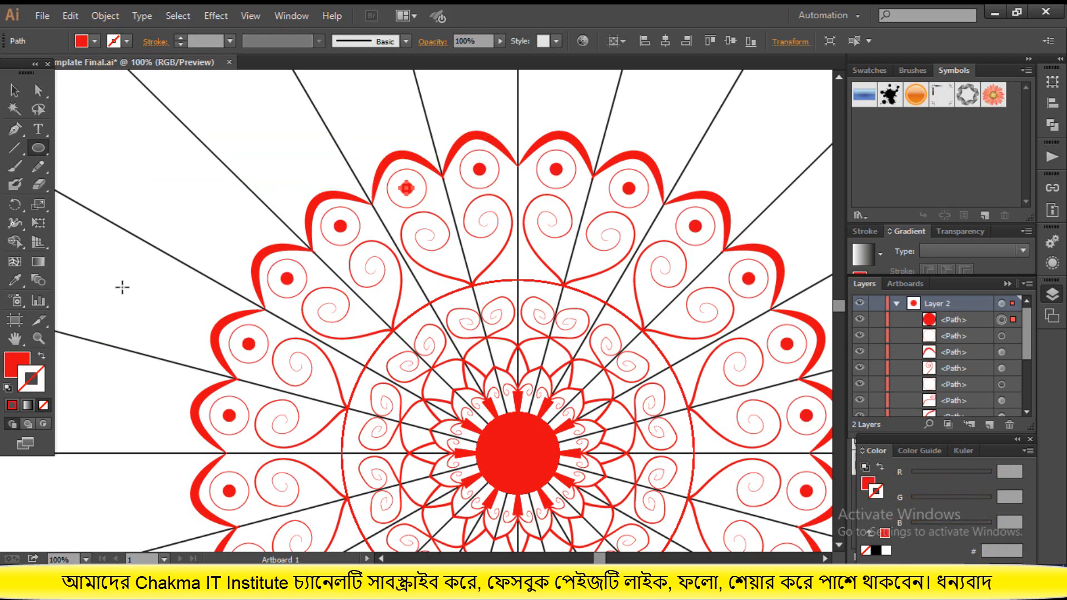
Step: Set the larger circle around the red dot to a 2 pt stroke and deselect it
click(15, 90)
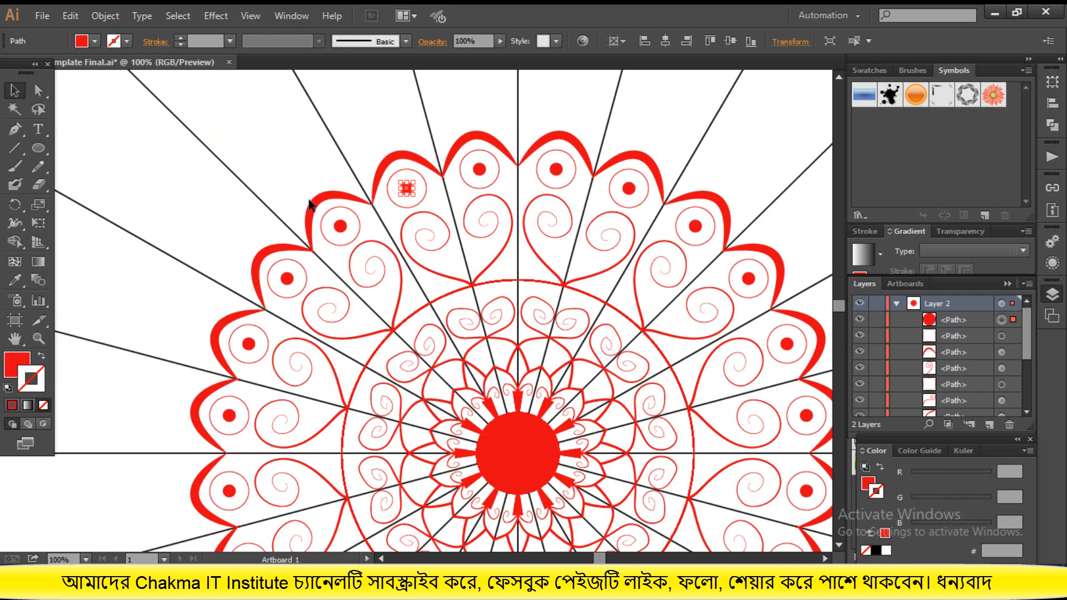
click(421, 193)
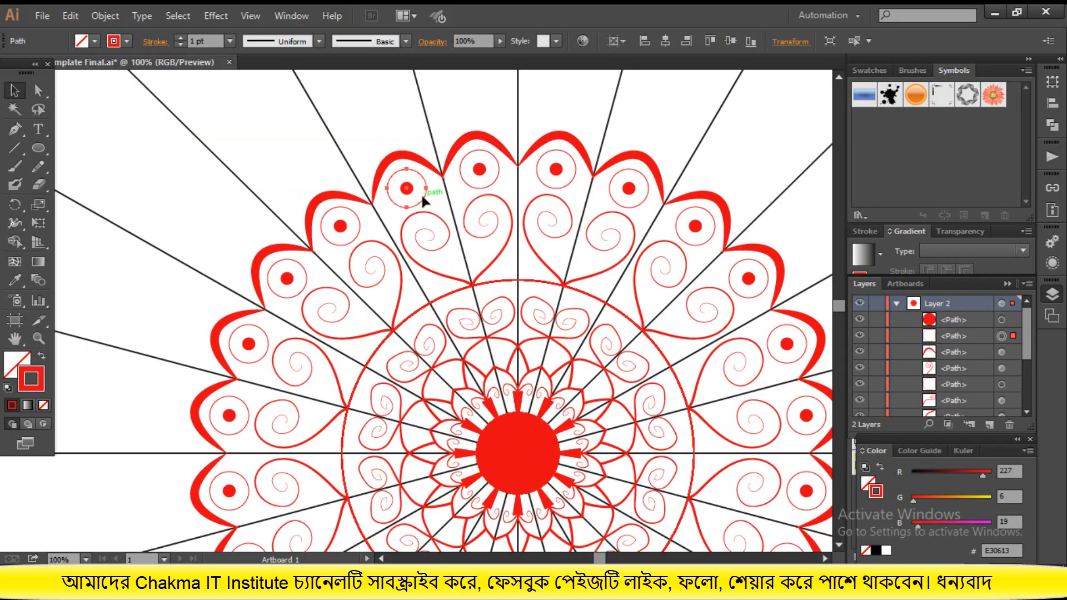
click(181, 38)
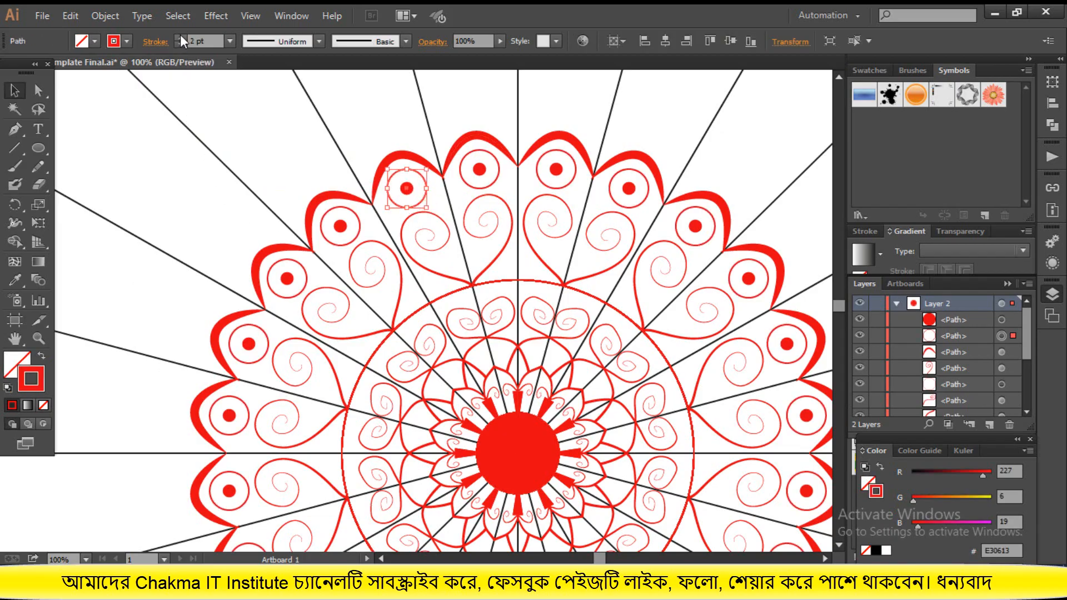
click(134, 167)
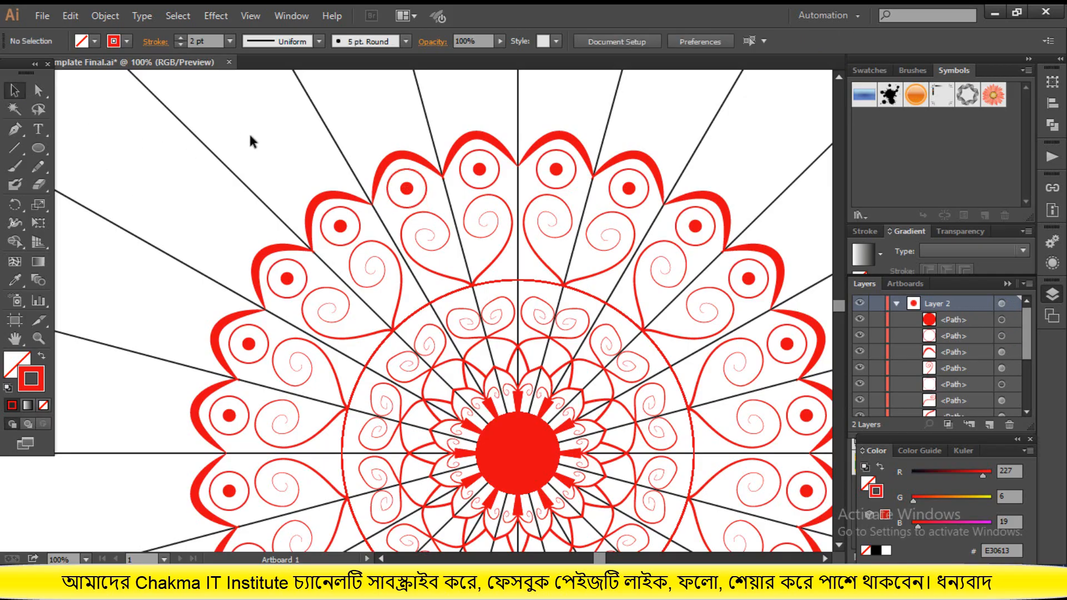
scroll(304, 170, down, 2)
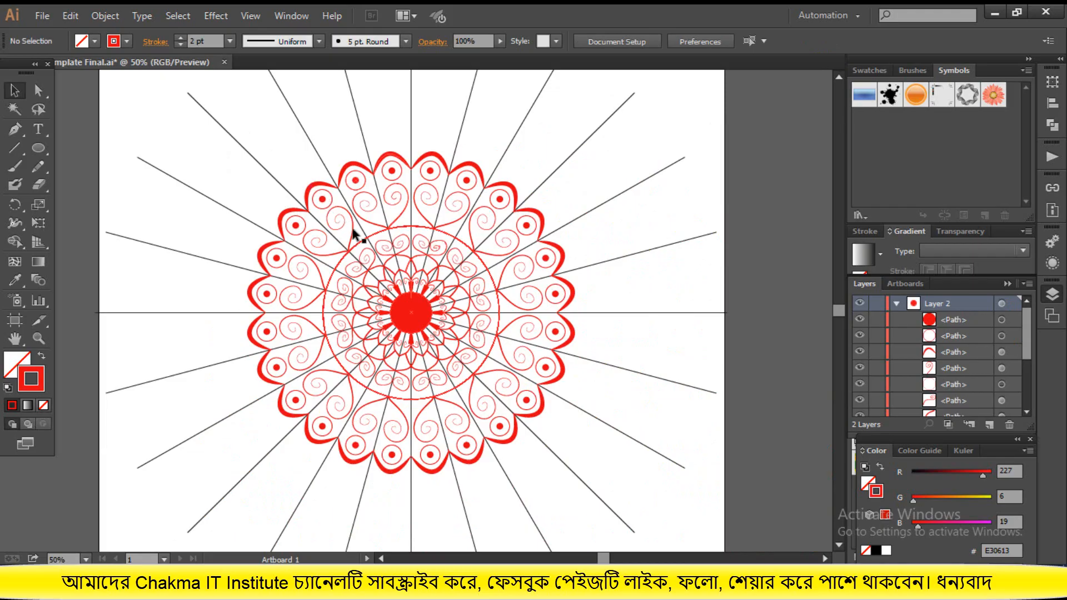
scroll(495, 309, down, 1)
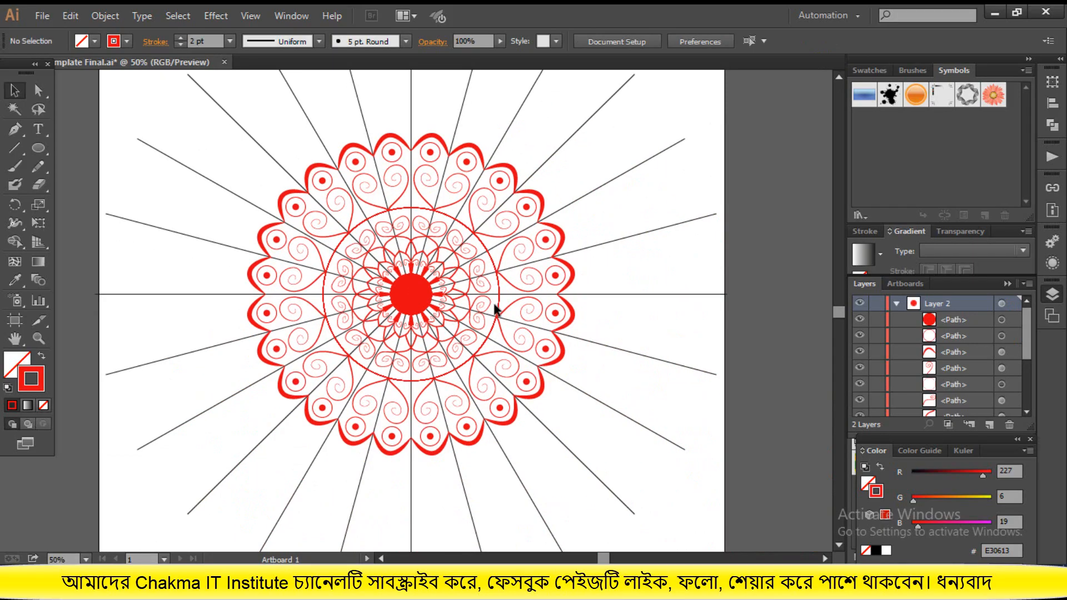
scroll(498, 309, up, 1)
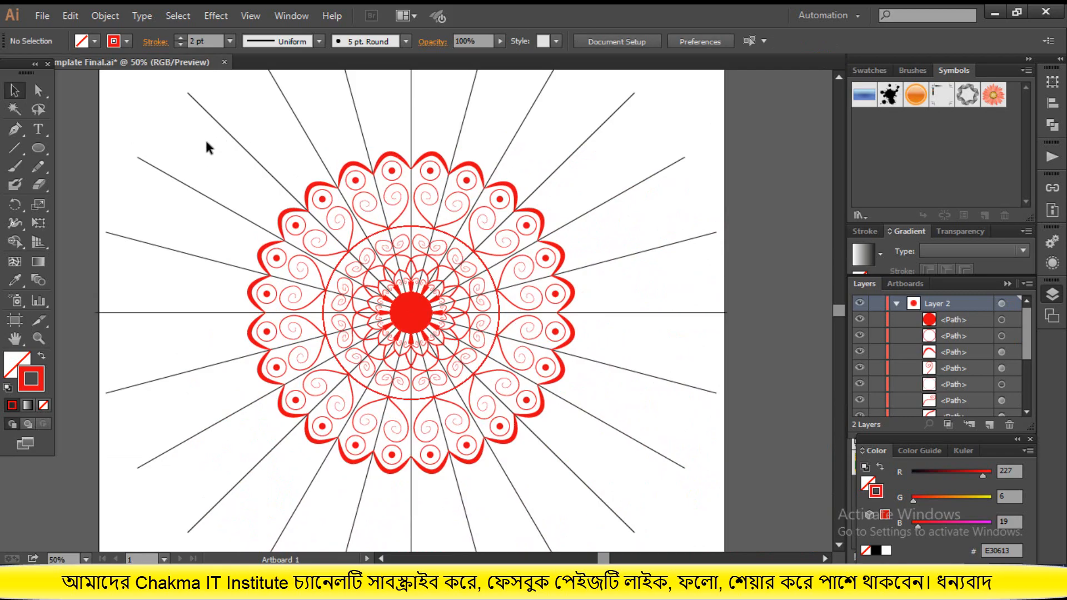
drag(205, 133, 589, 466)
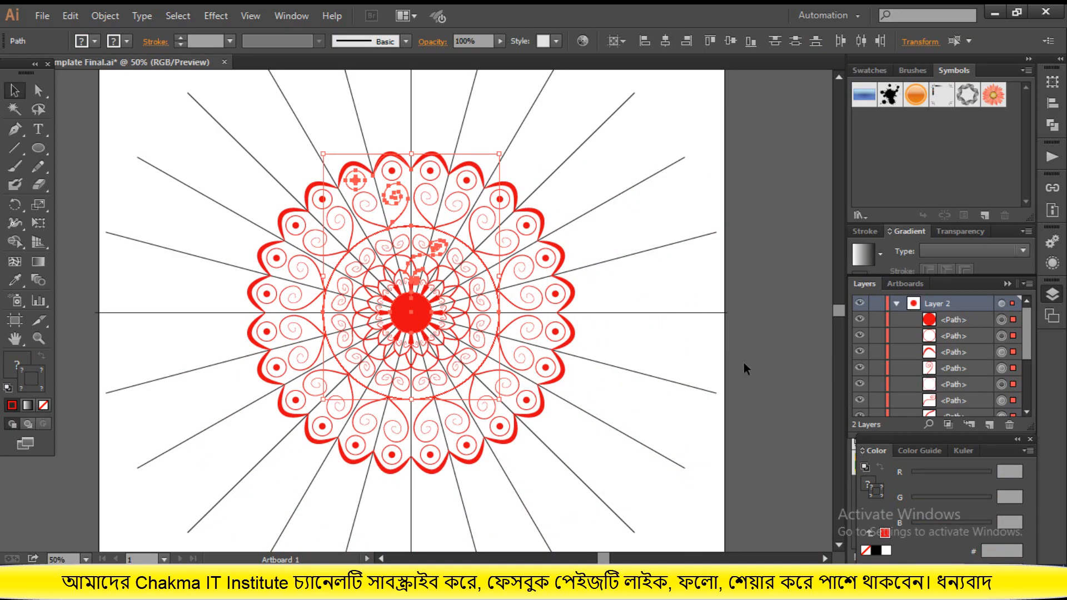
click(656, 370)
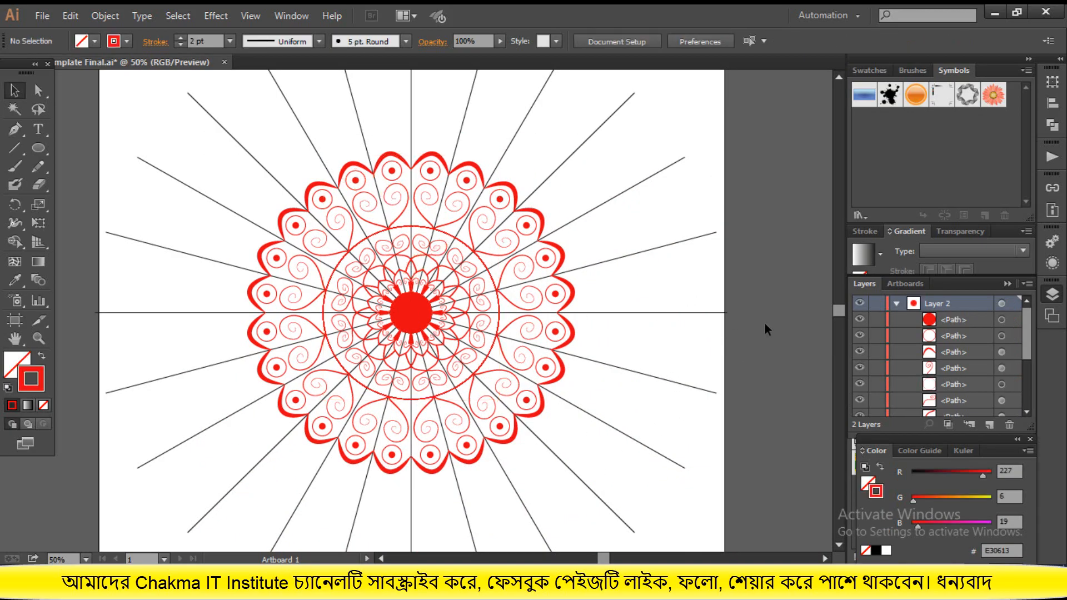
Step: Collapse Layer 2 and hide Layer 1 with the template's guide lines
click(896, 304)
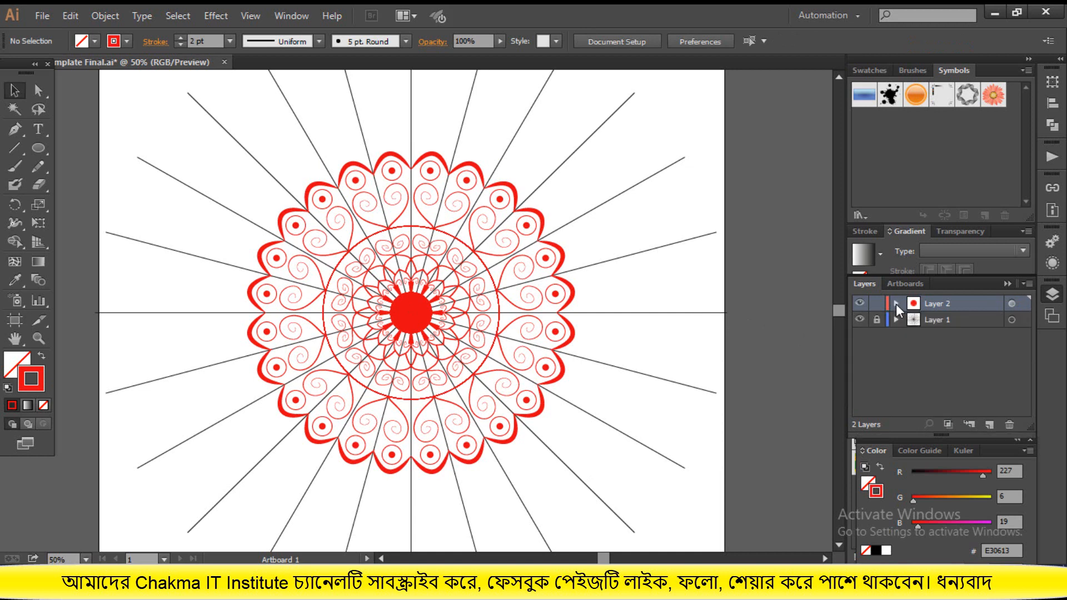
click(860, 321)
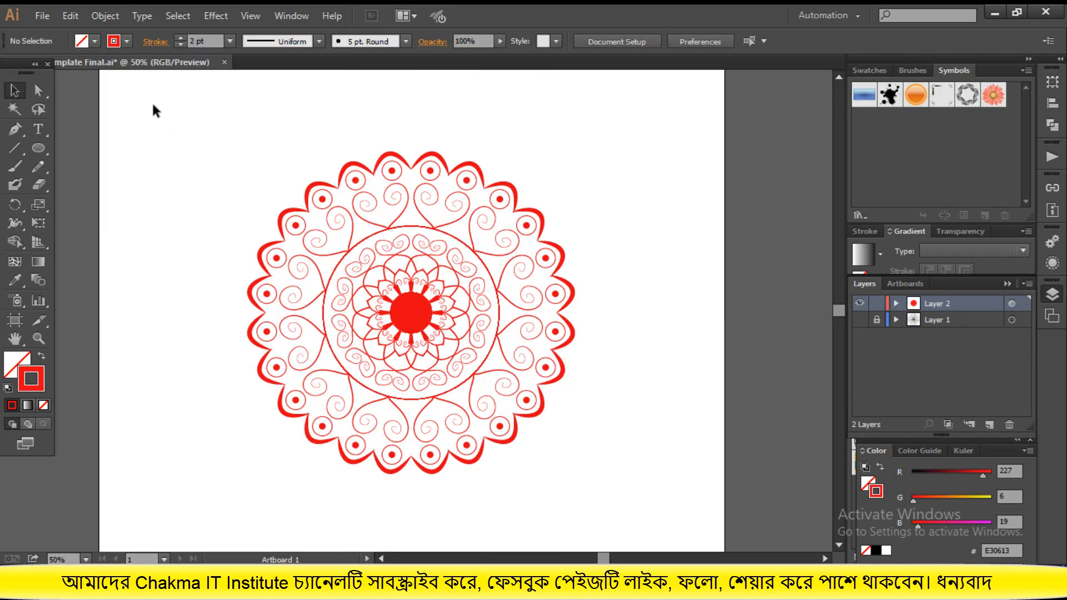
Step: Select all of the mandala artwork and expand its appearance
drag(152, 107, 640, 414)
click(643, 414)
key(ctrl+a)
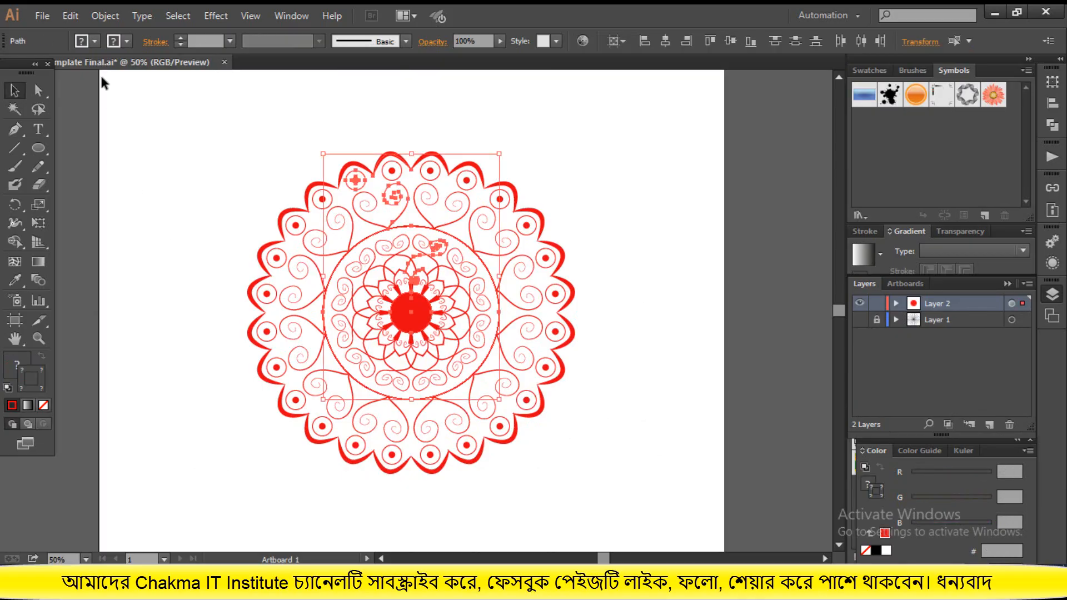
click(98, 15)
click(176, 198)
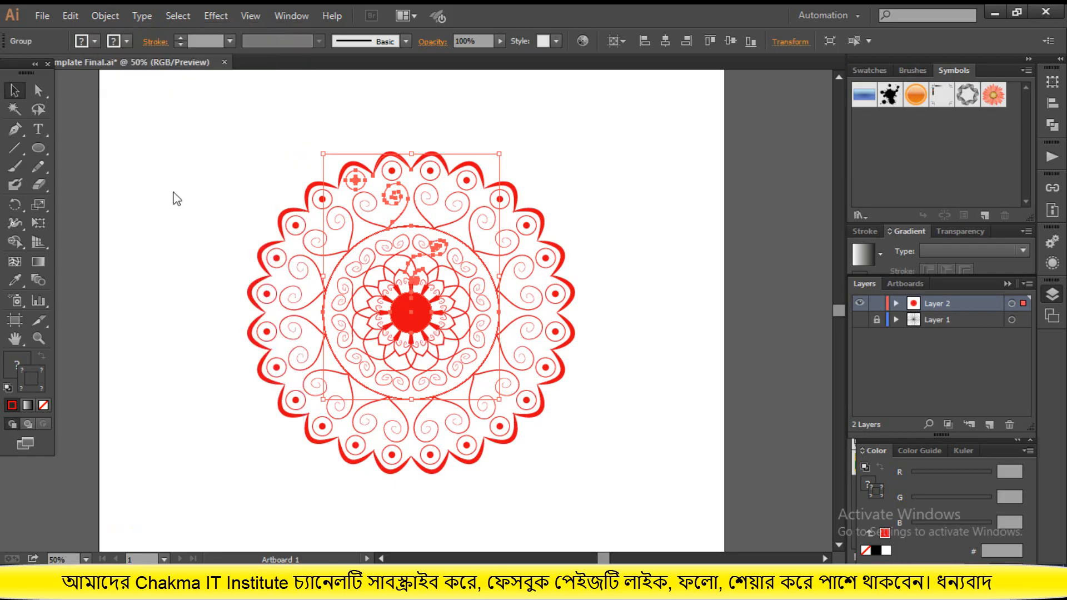
Step: Expand the mandala group with Fill and Stroke included, and deselect it
click(103, 15)
click(131, 180)
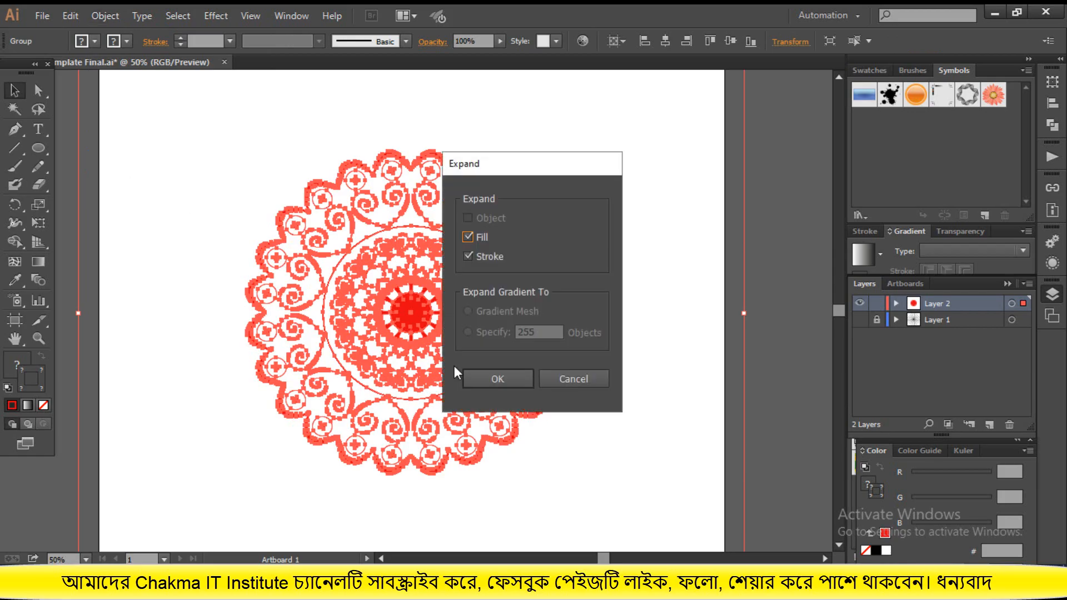
click(496, 379)
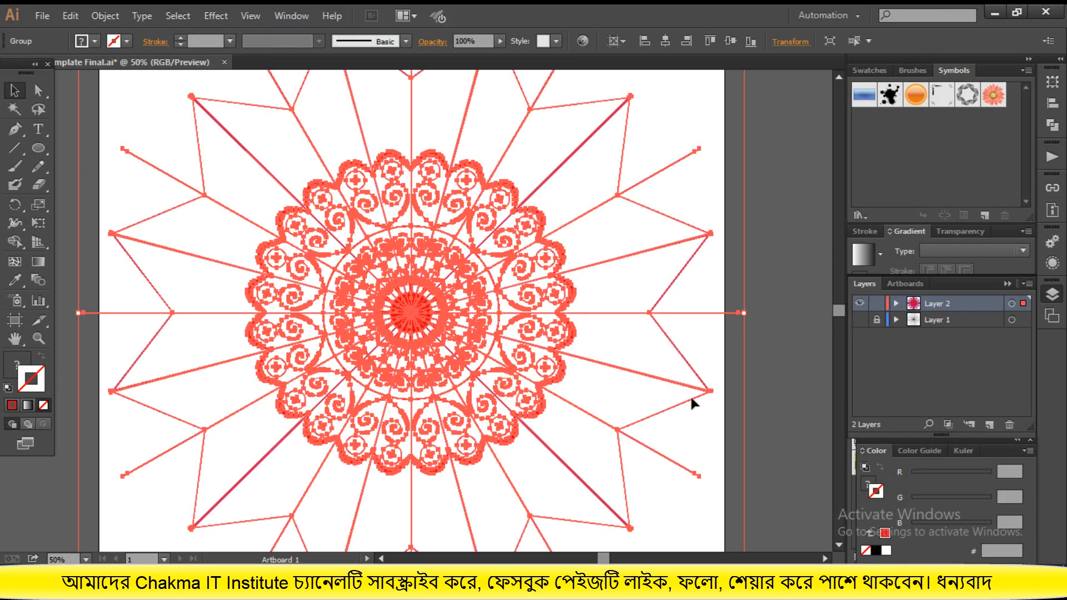
click(766, 408)
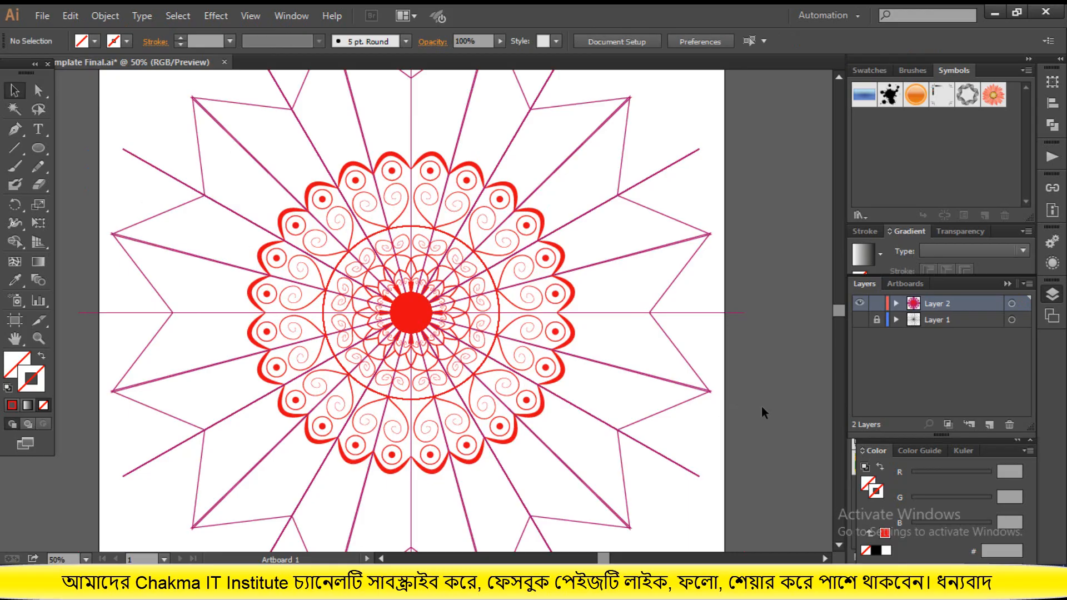
Step: Select all the purple guide lines with the Magic Wand and delete them, leaving the red mandala deselected
click(14, 110)
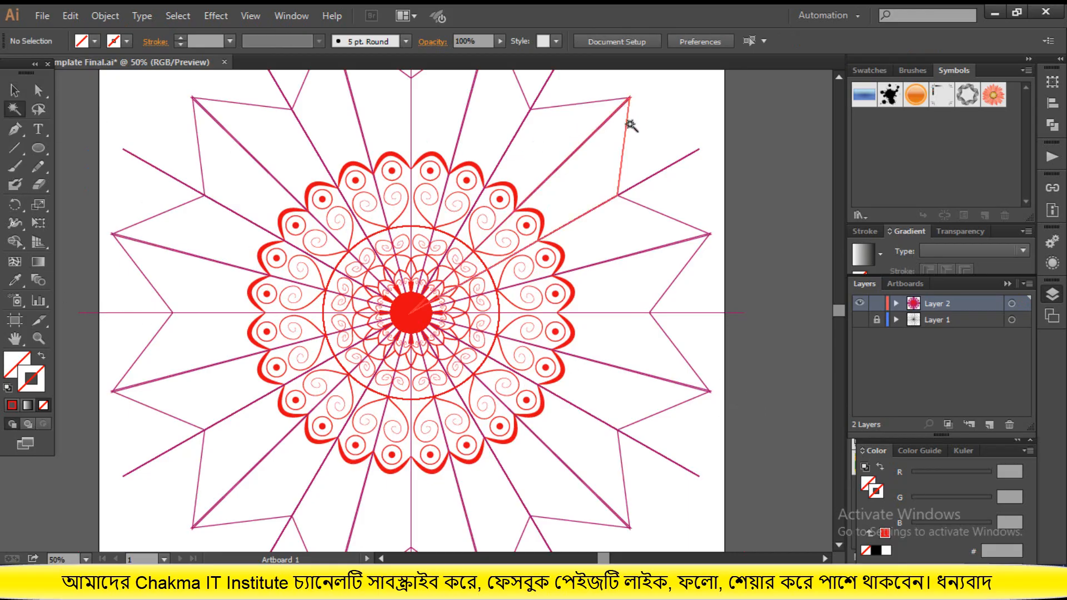
click(692, 157)
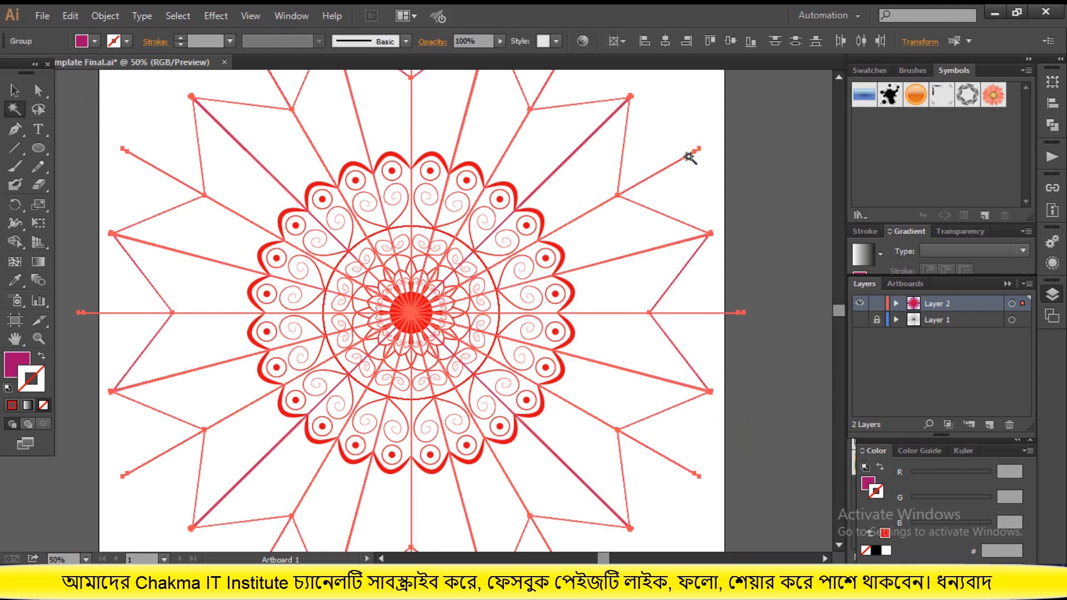
key(Delete)
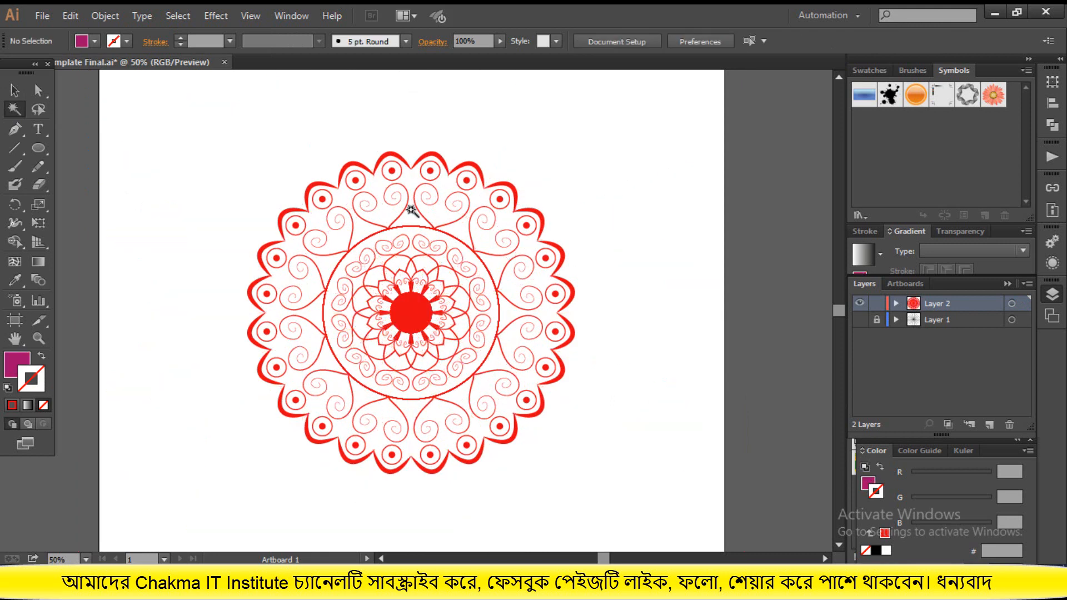
click(13, 90)
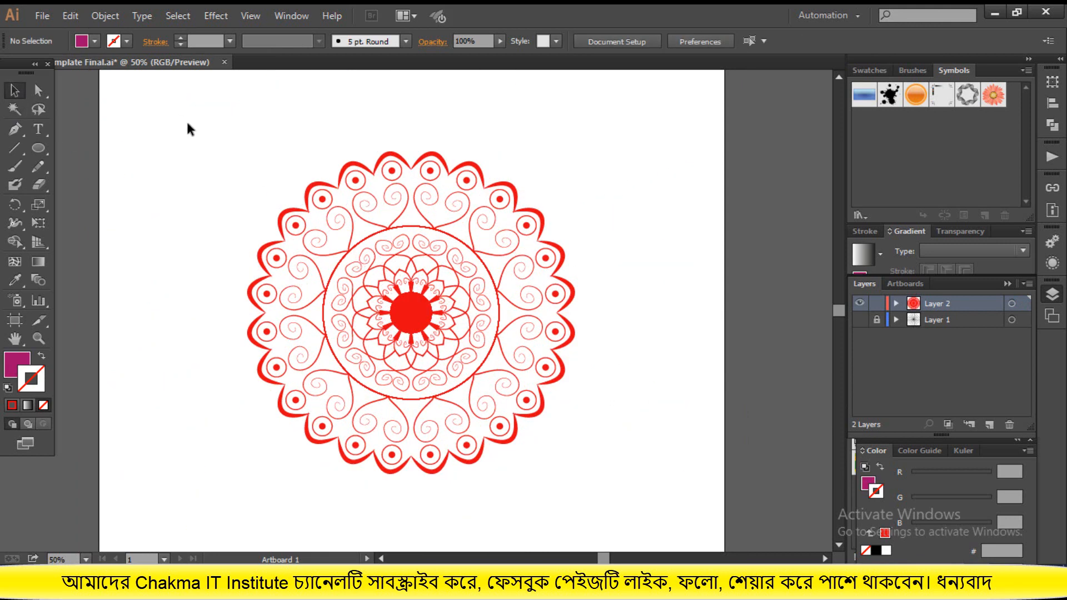
drag(195, 117, 612, 458)
click(652, 409)
Step: Create a new 4000 x 4000 px document in RGB color mode with 300 ppi raster effects
click(41, 17)
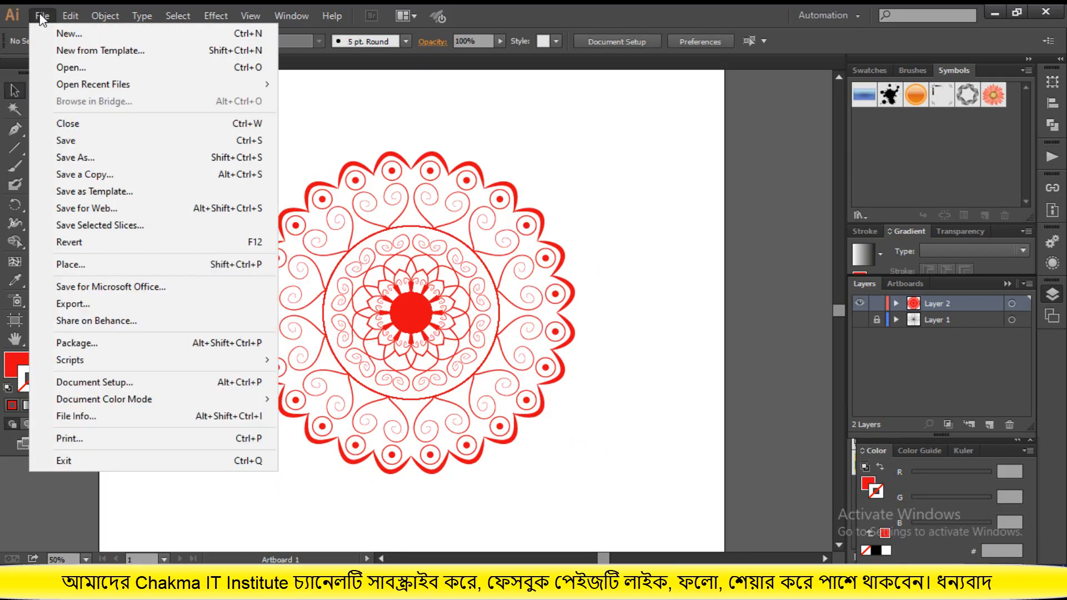
click(59, 32)
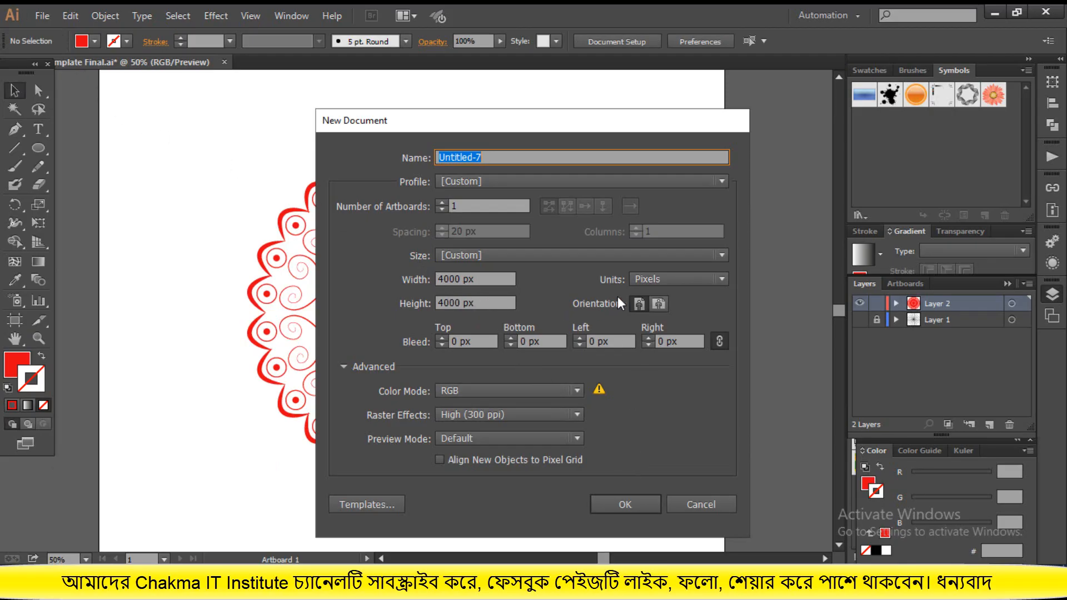
click(620, 507)
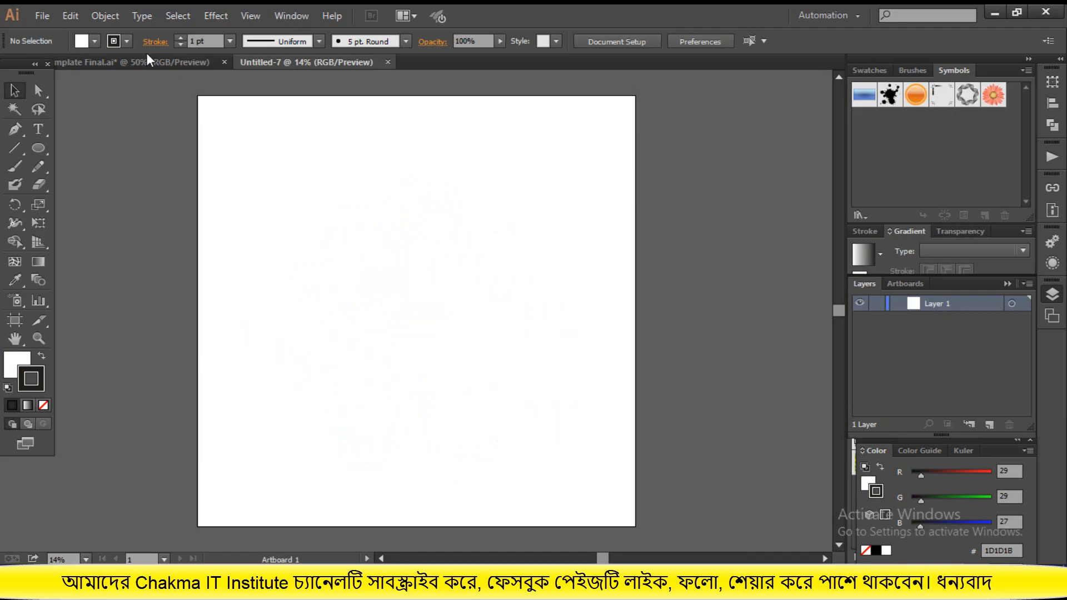
Step: Copy the red mandala from the template file into the new document, enlarge it to fill most of the artboard, and deselect it
click(147, 58)
click(414, 297)
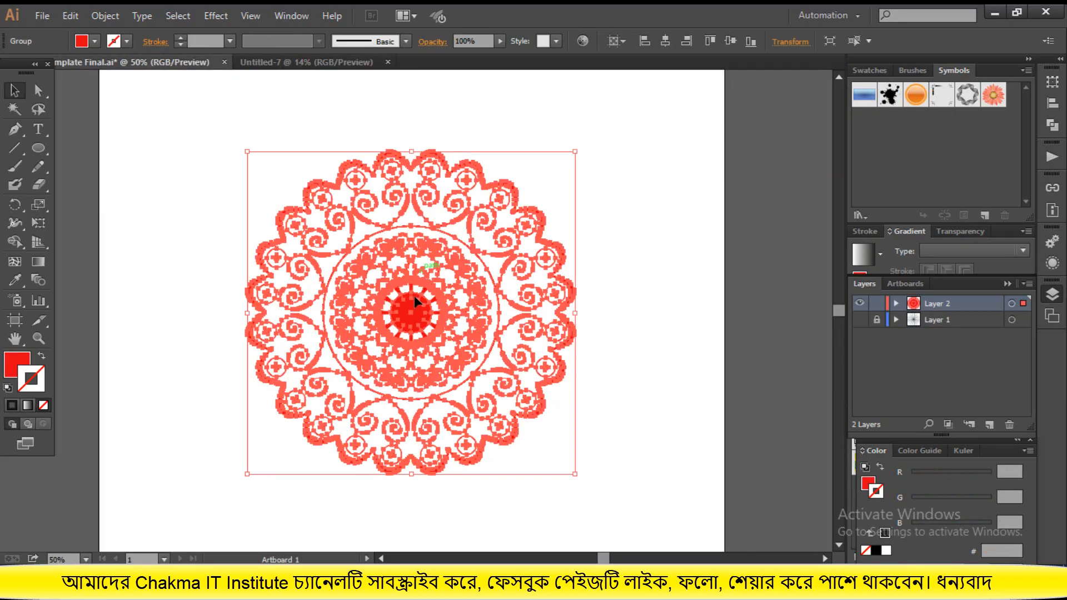
drag(415, 297, 402, 323)
drag(465, 375, 569, 490)
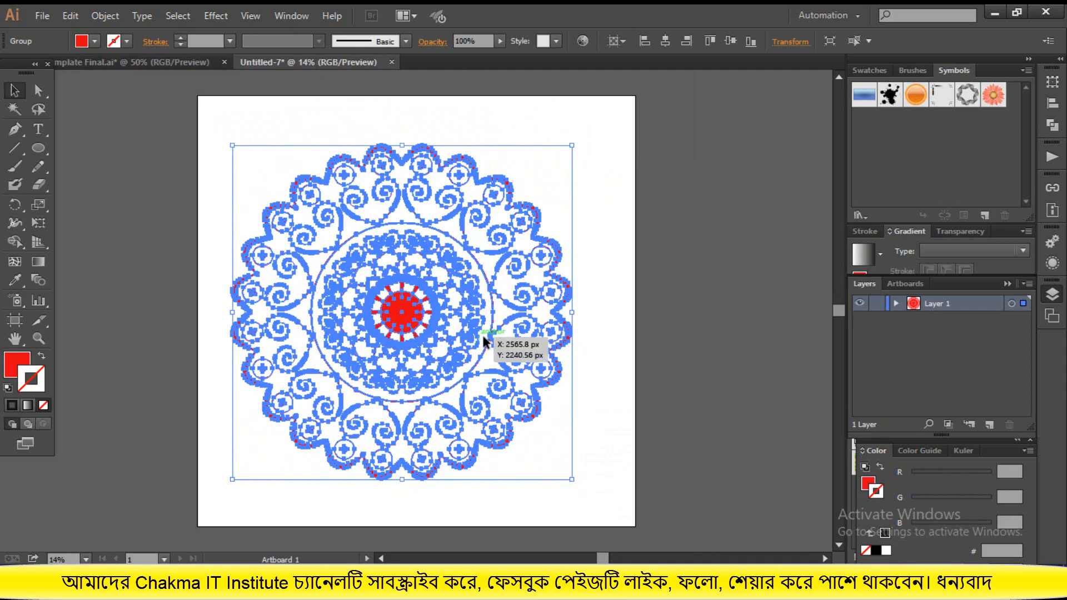
click(599, 369)
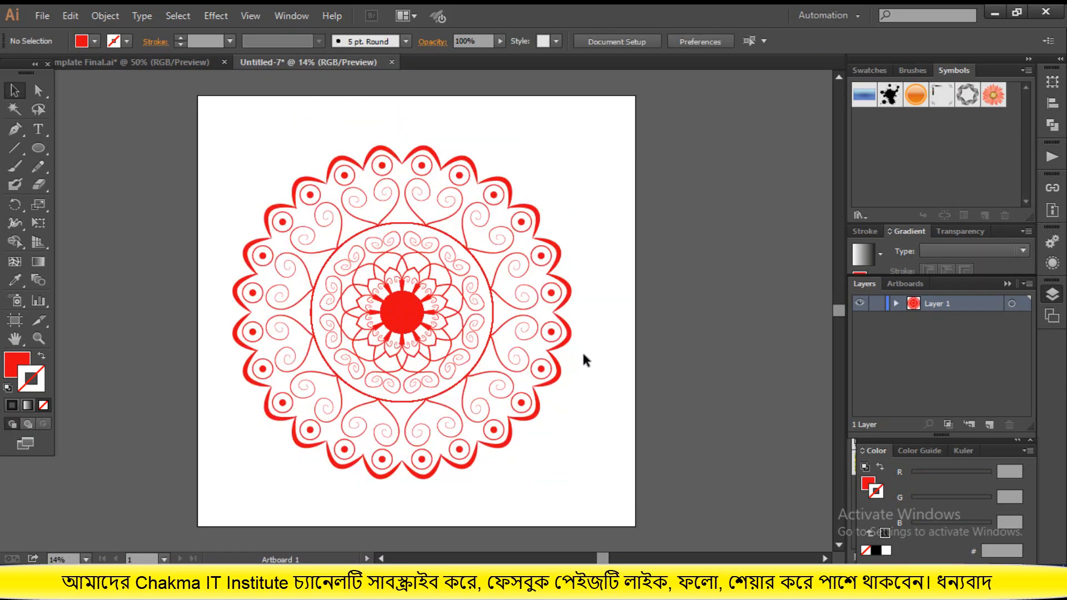
Step: Center the mandala horizontally and vertically on the artboard with the Align options and deselect it
click(564, 345)
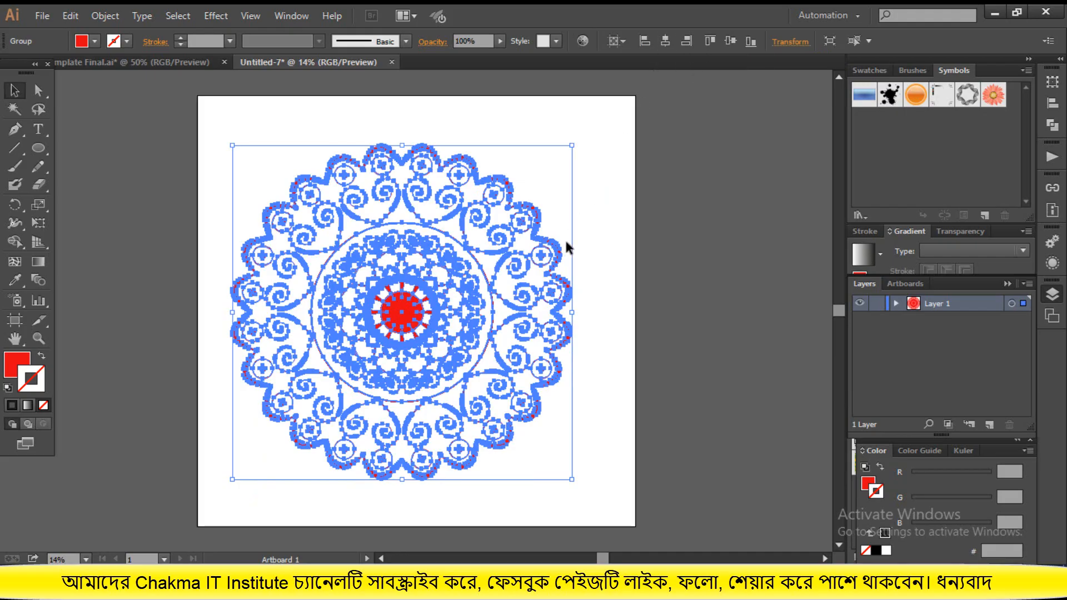
click(286, 17)
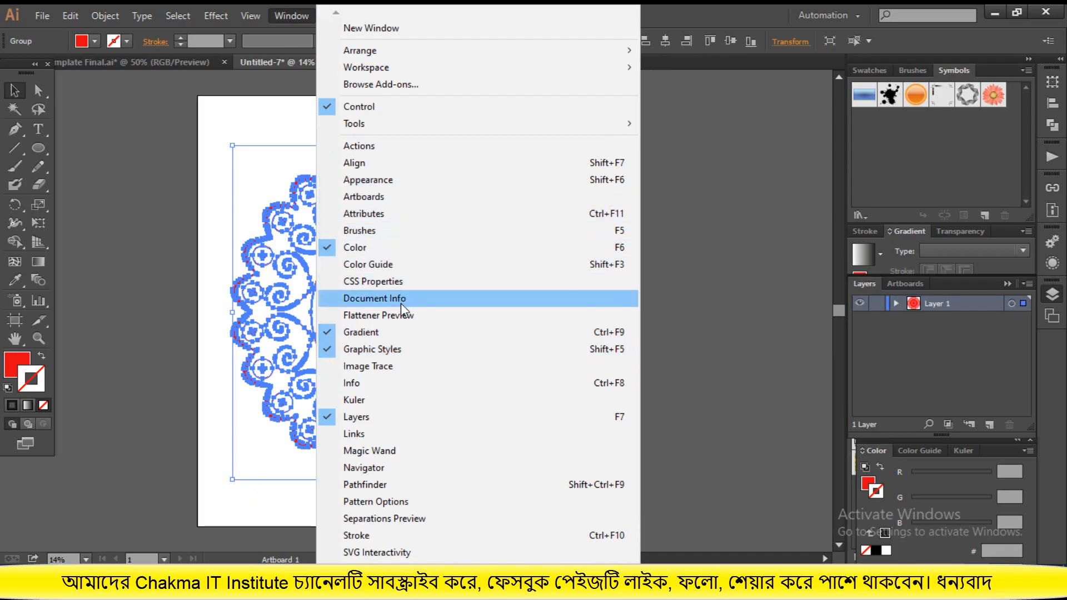
click(389, 164)
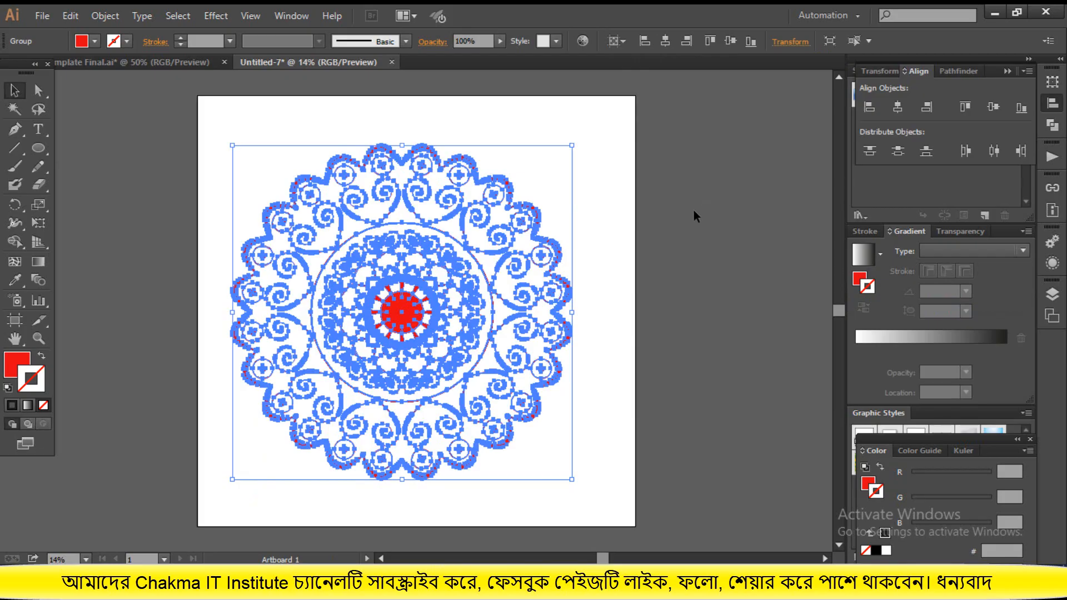
click(898, 106)
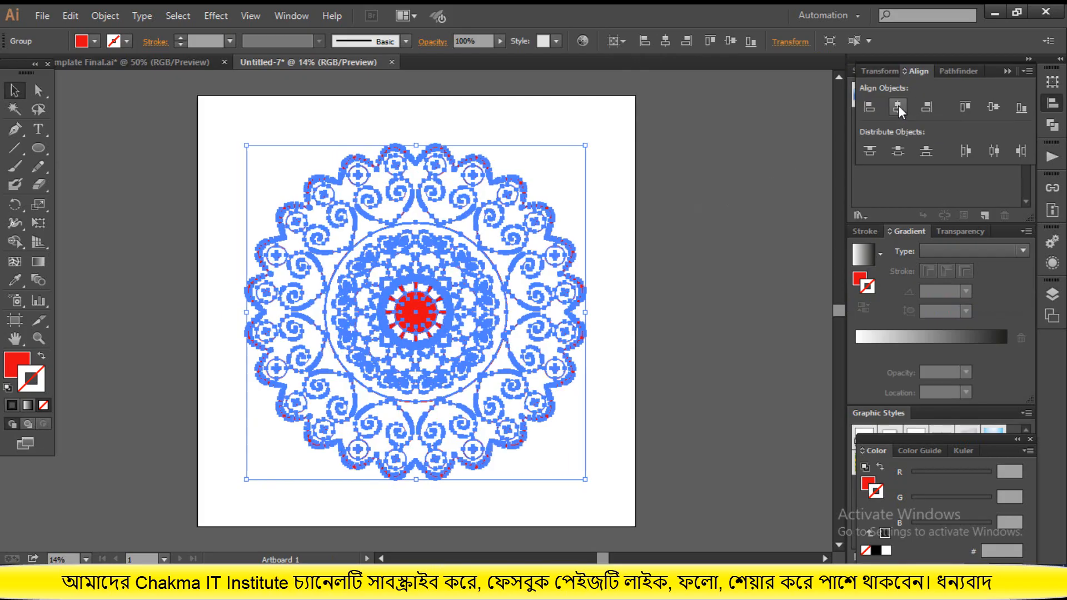
click(994, 106)
click(725, 297)
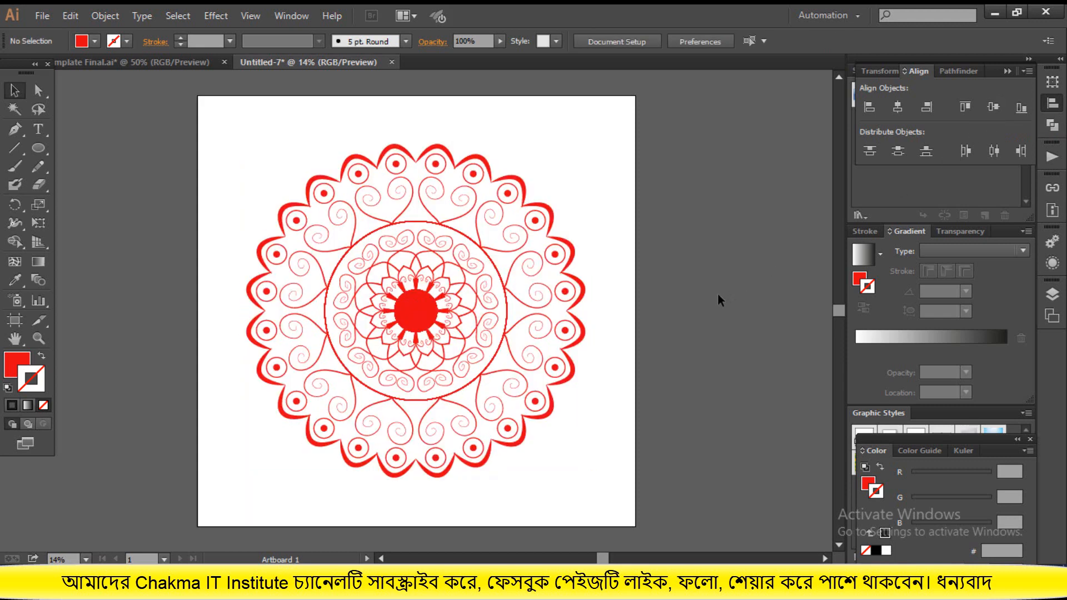
Step: Change the mandala's fill from red to a medium grey swatch and deselect it
click(563, 299)
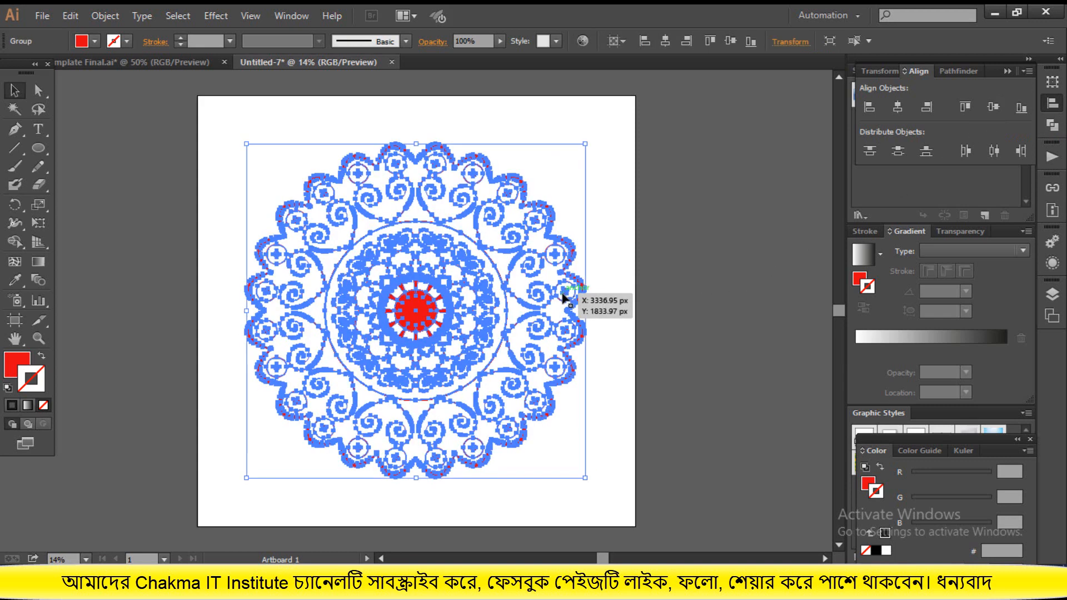
click(95, 42)
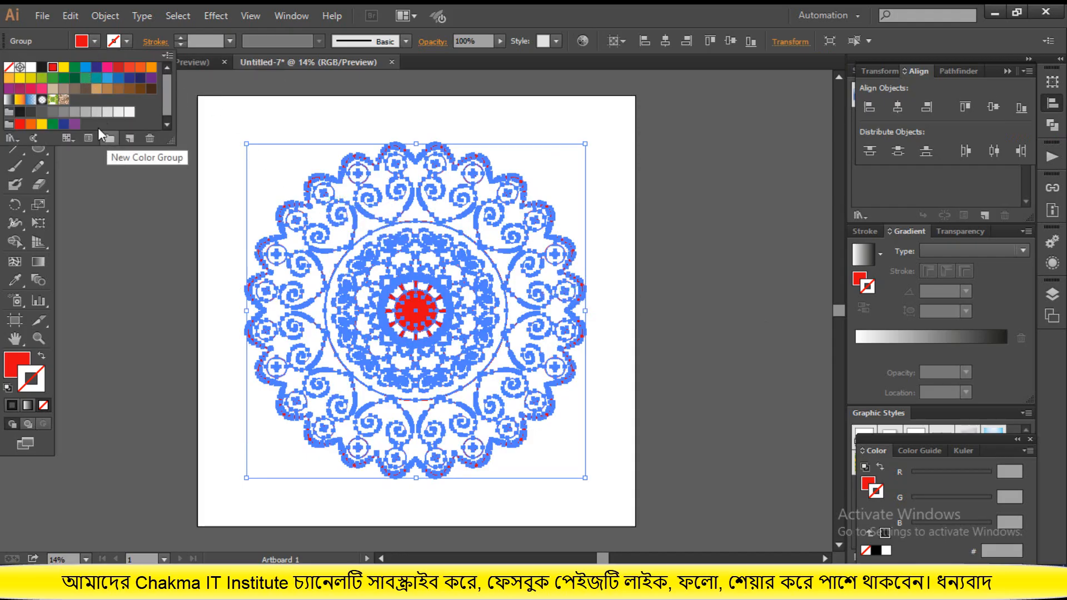
click(75, 113)
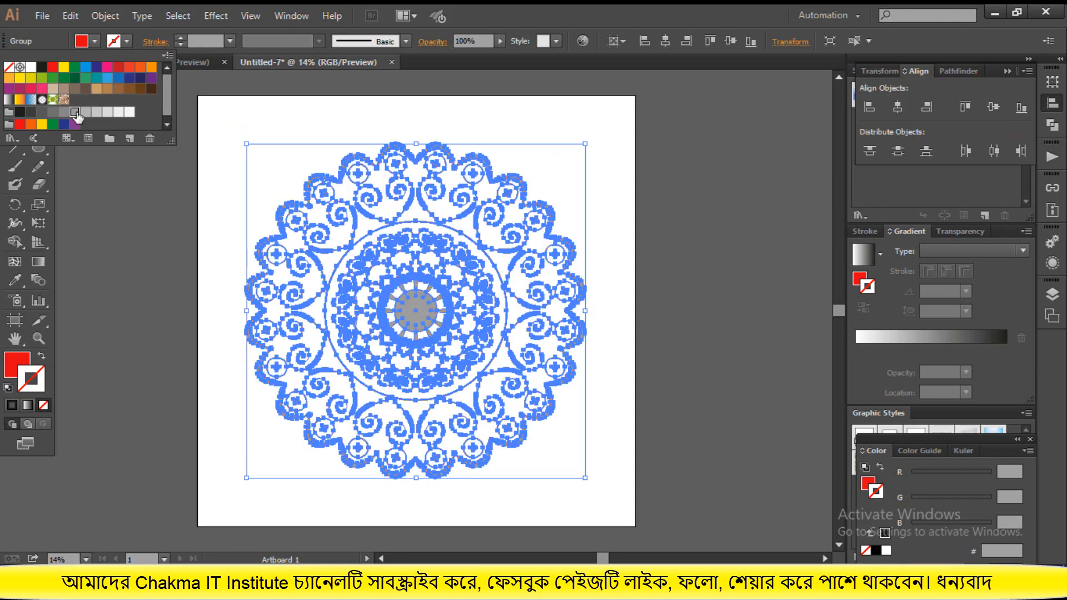
click(151, 246)
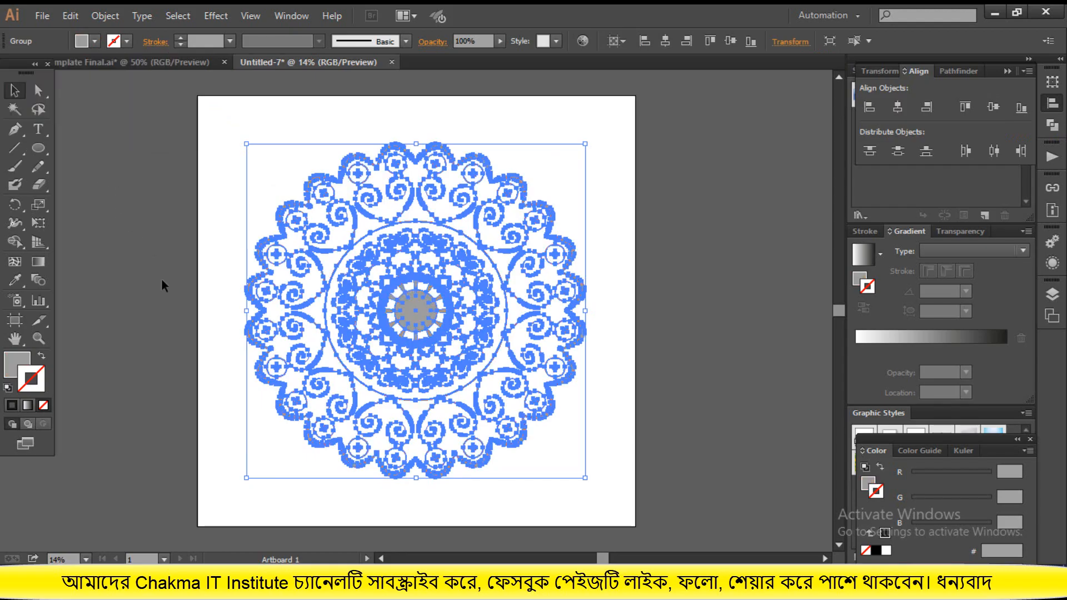
click(162, 281)
click(405, 309)
click(95, 41)
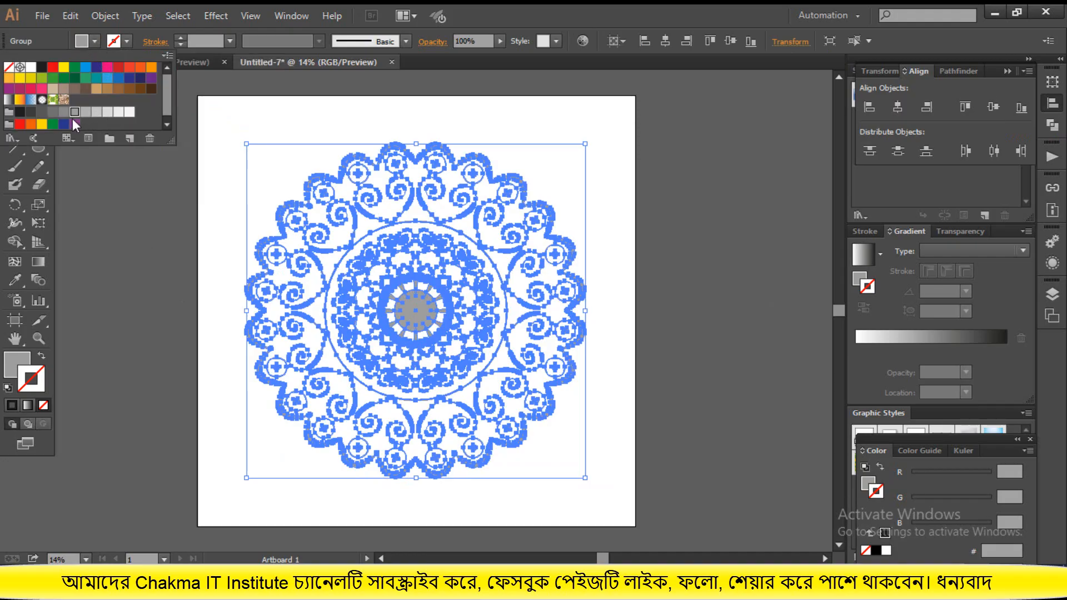
click(165, 230)
click(161, 269)
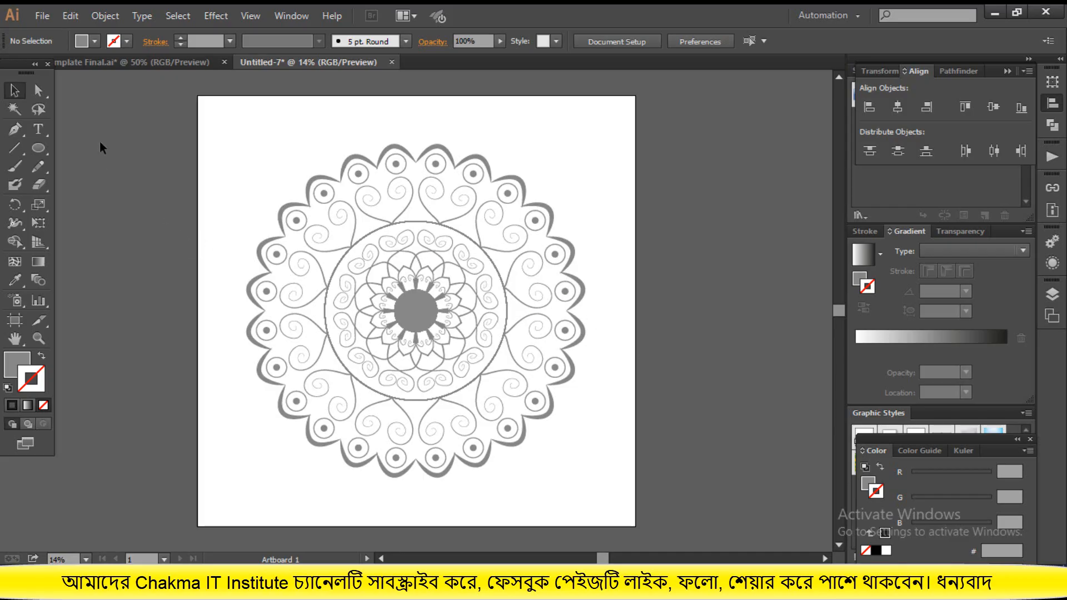
Step: Start saving the document under a new name and create a folder named Mandala7 inside 21 November 25
click(41, 16)
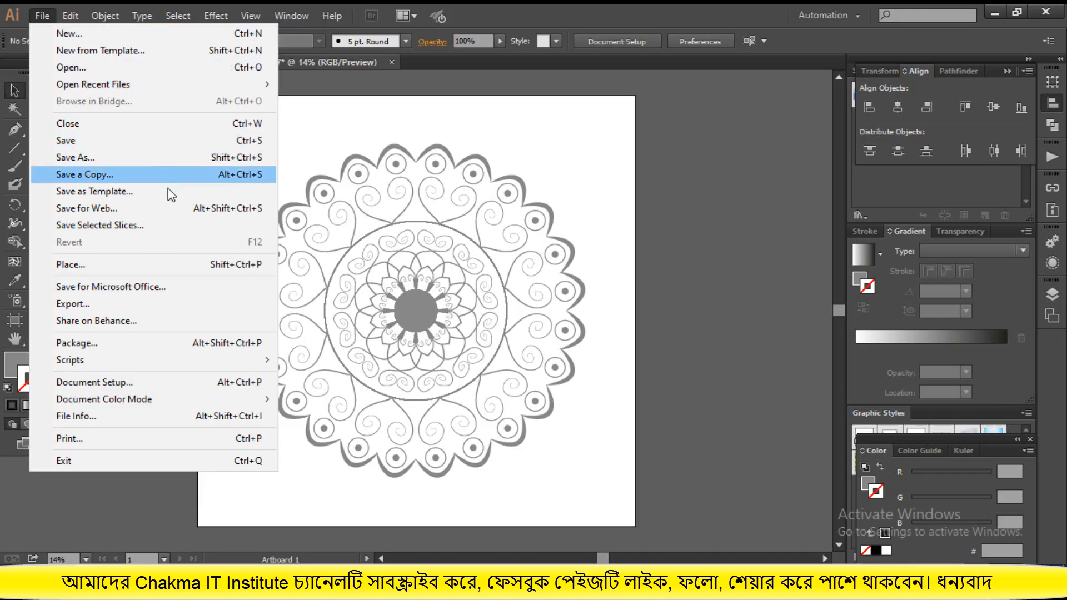
click(107, 166)
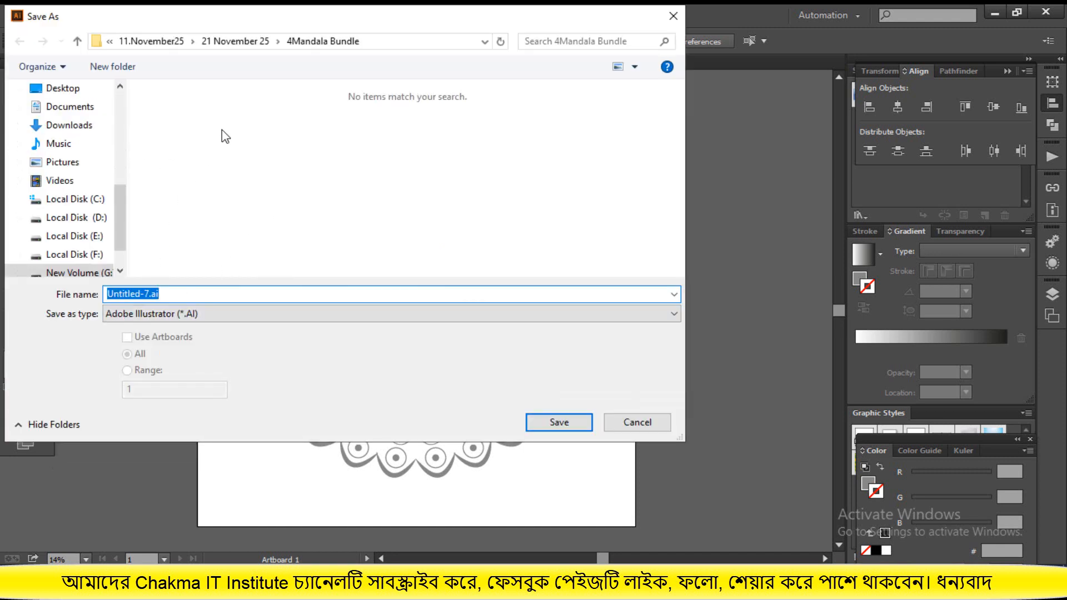
click(225, 45)
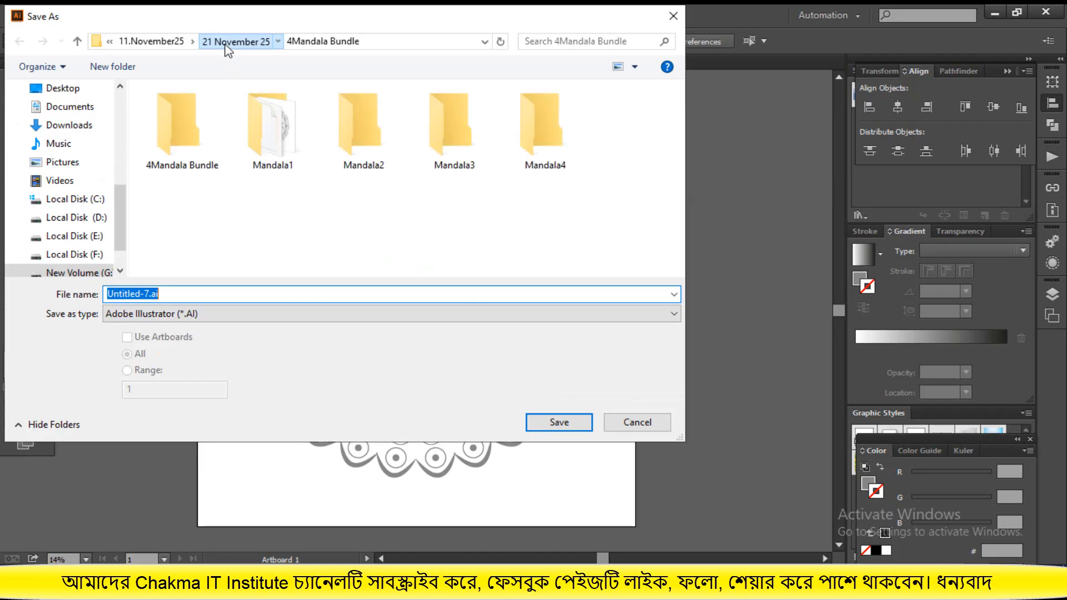
click(120, 74)
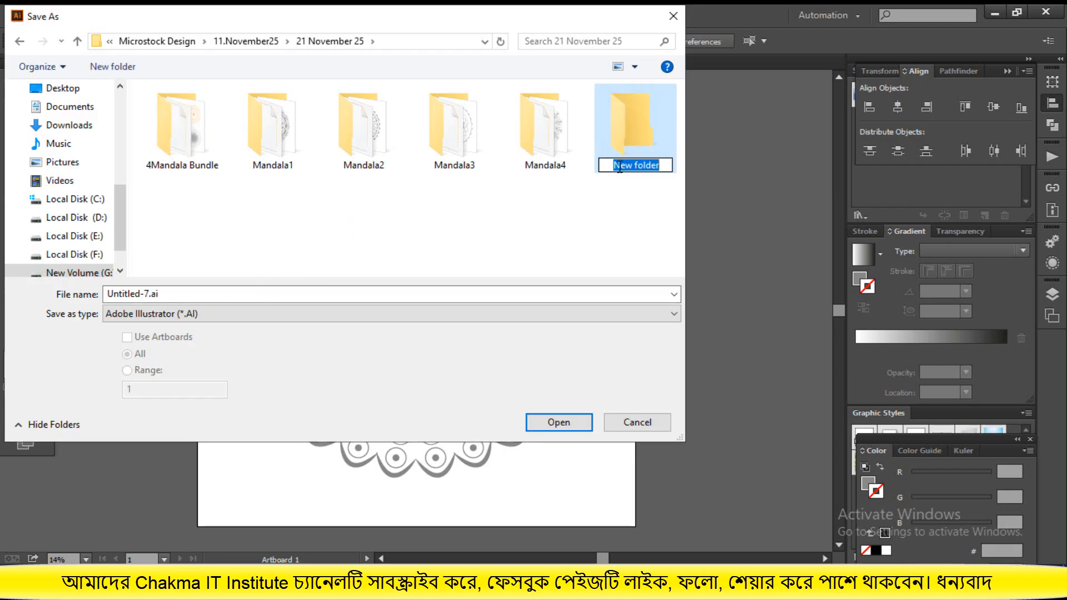
text(Mandal)
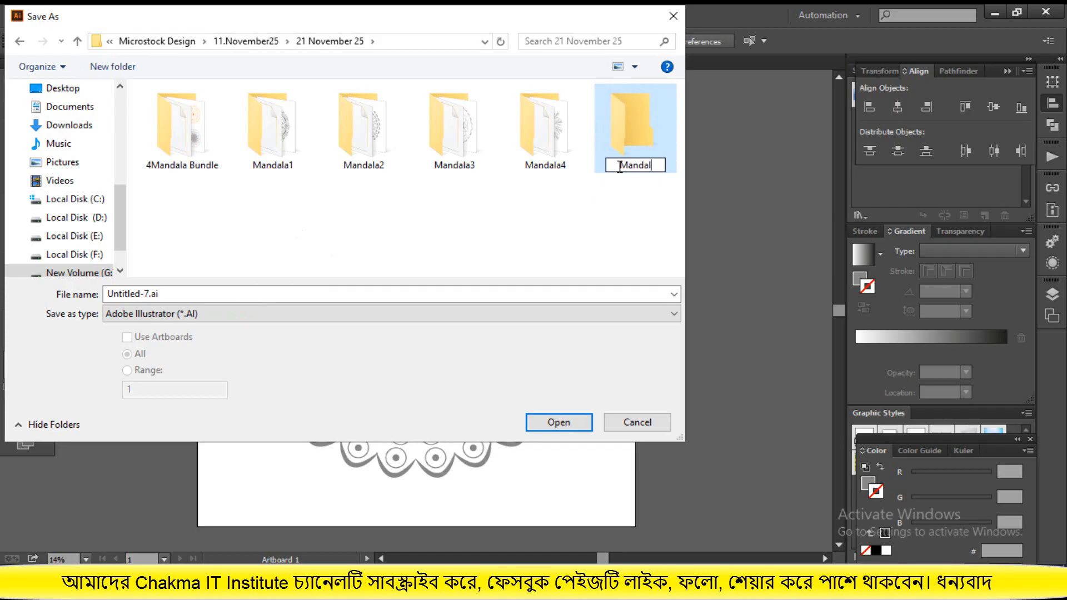
text(a7)
Step: Copy the folder name into the file name as Mandala7 and set the file type to Illustrator EPS
drag(659, 166, 611, 166)
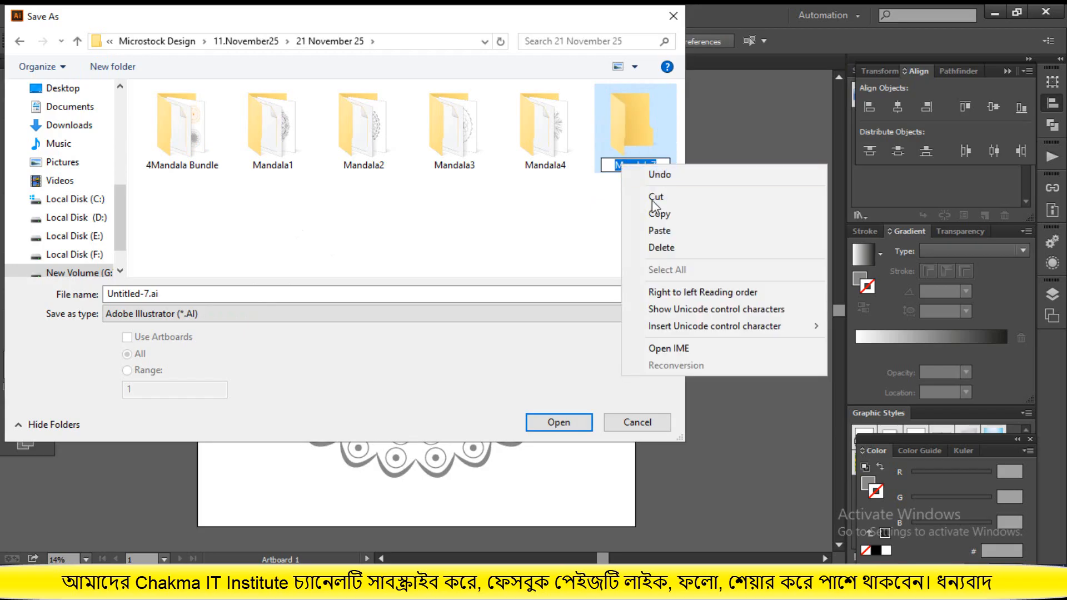
right_click(622, 164)
click(652, 214)
click(158, 294)
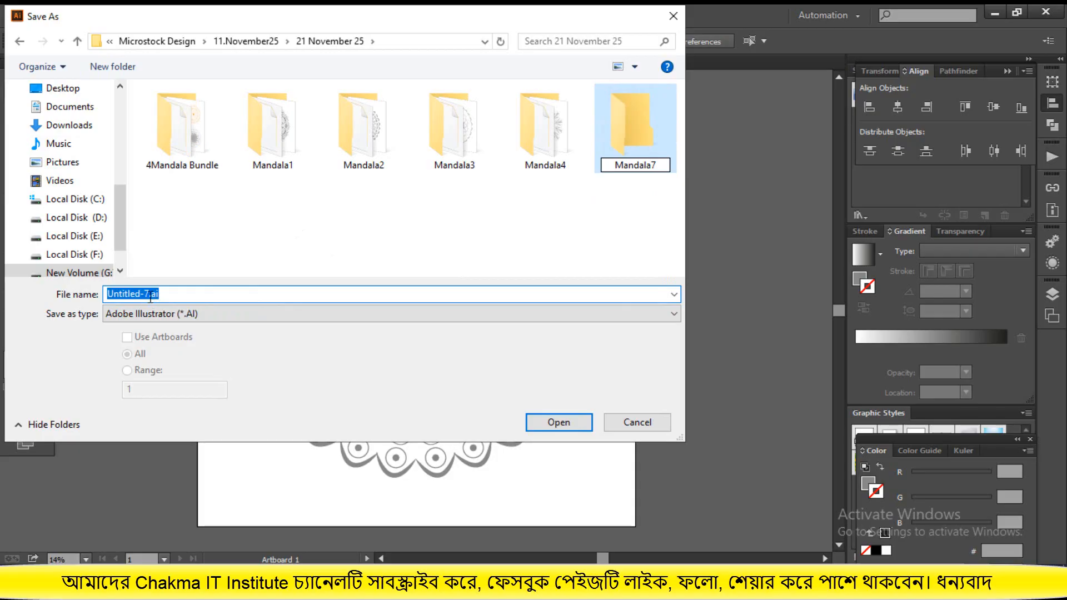
right_click(148, 295)
click(184, 359)
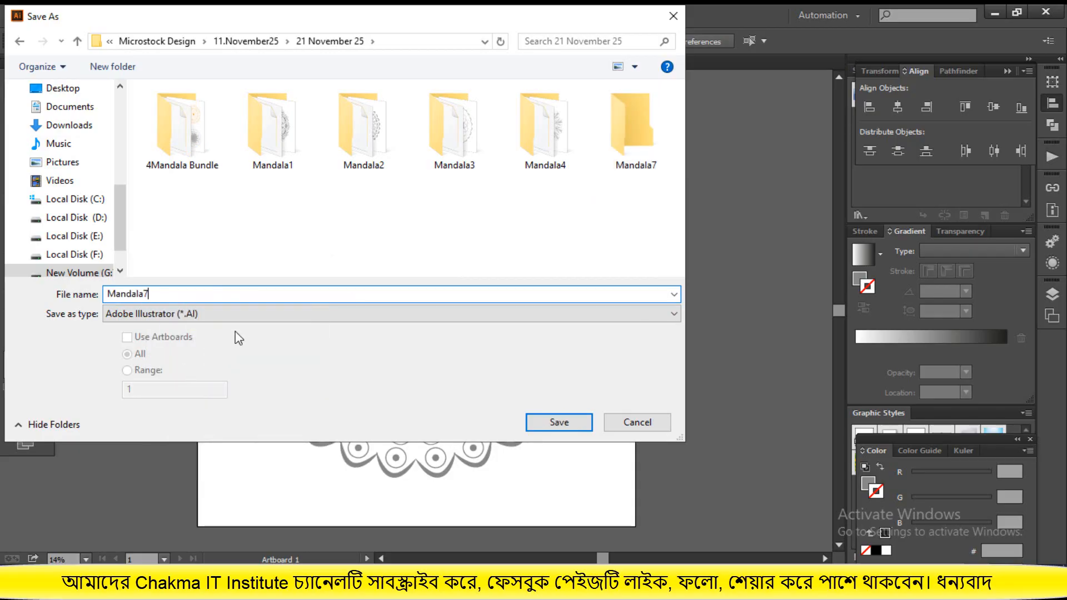
click(243, 321)
click(302, 356)
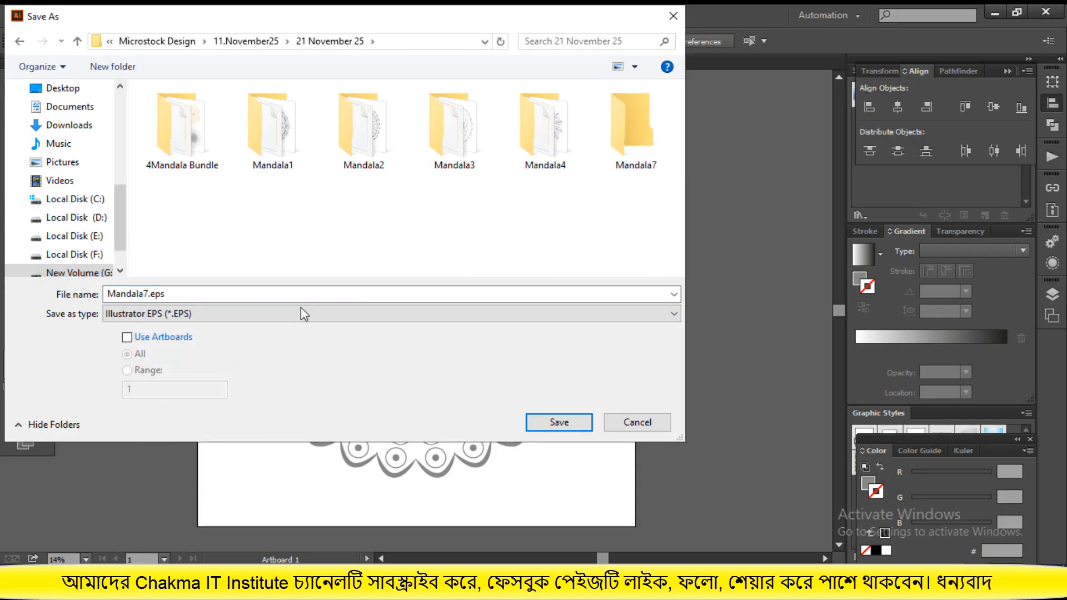
Step: Save the file in the Mandala7 folder with the EPS version set to Illustrator 10 EPS
click(622, 135)
double_click(622, 135)
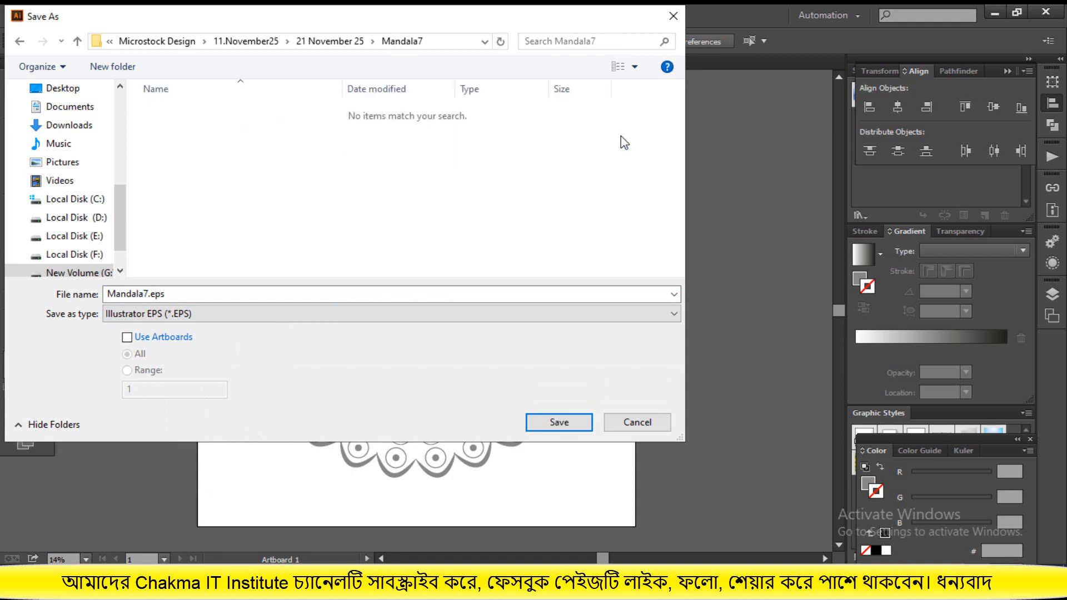
click(546, 422)
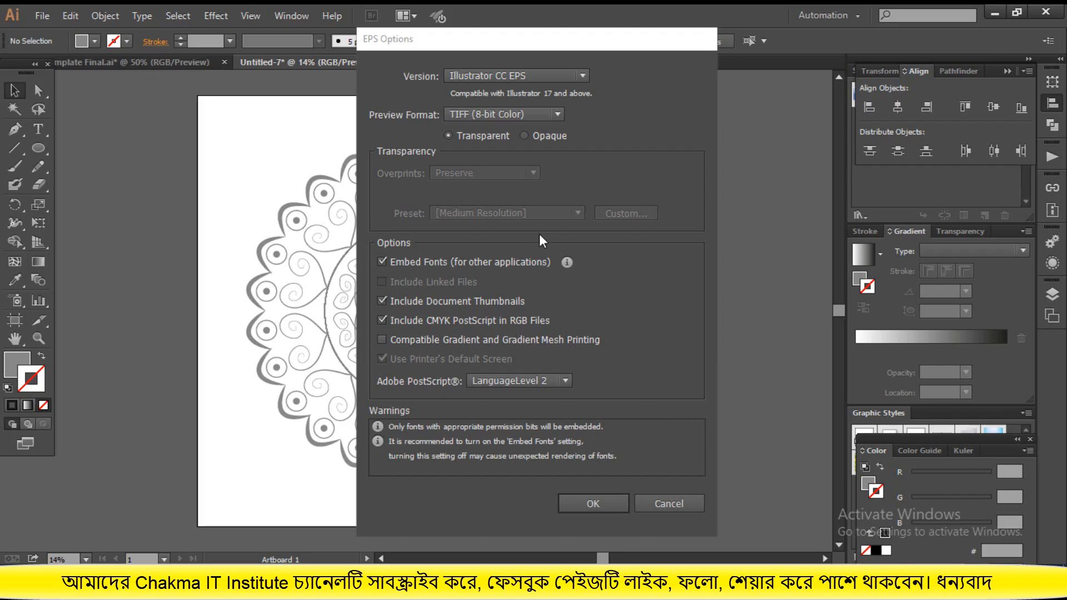
click(582, 75)
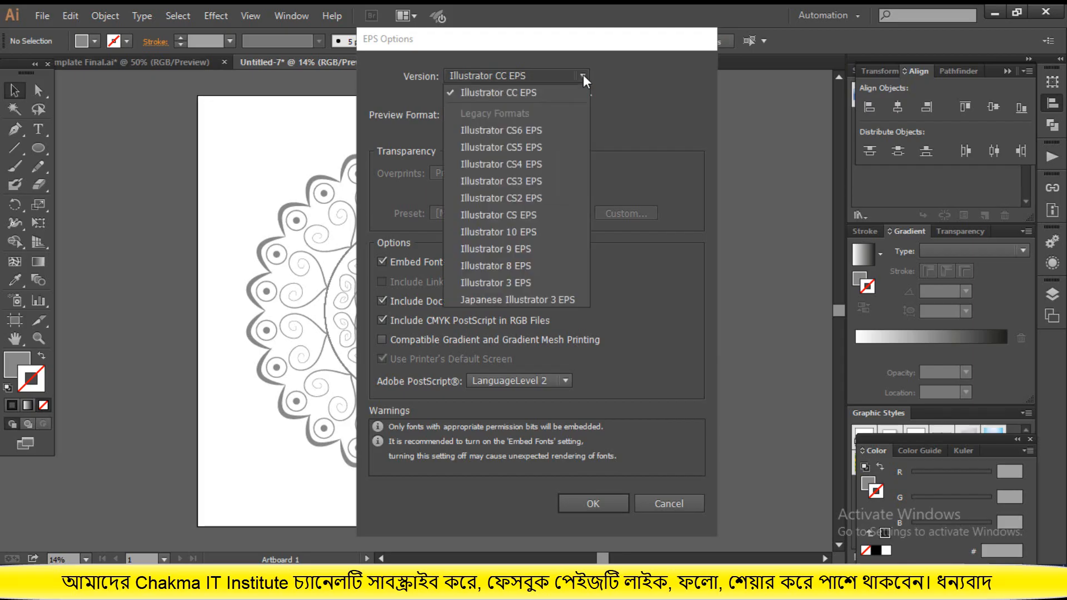
click(542, 231)
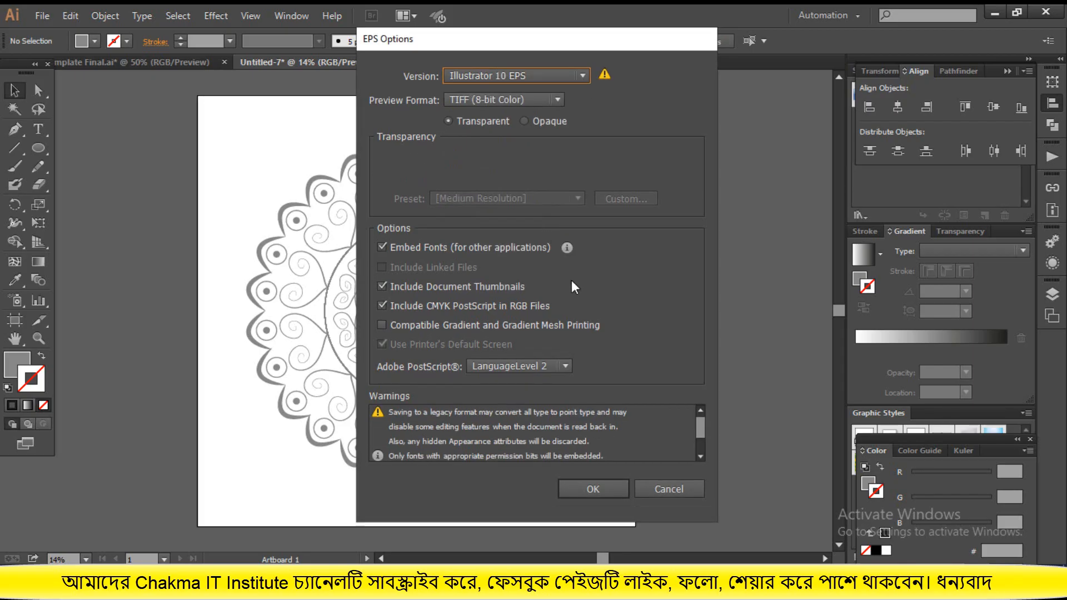
click(594, 490)
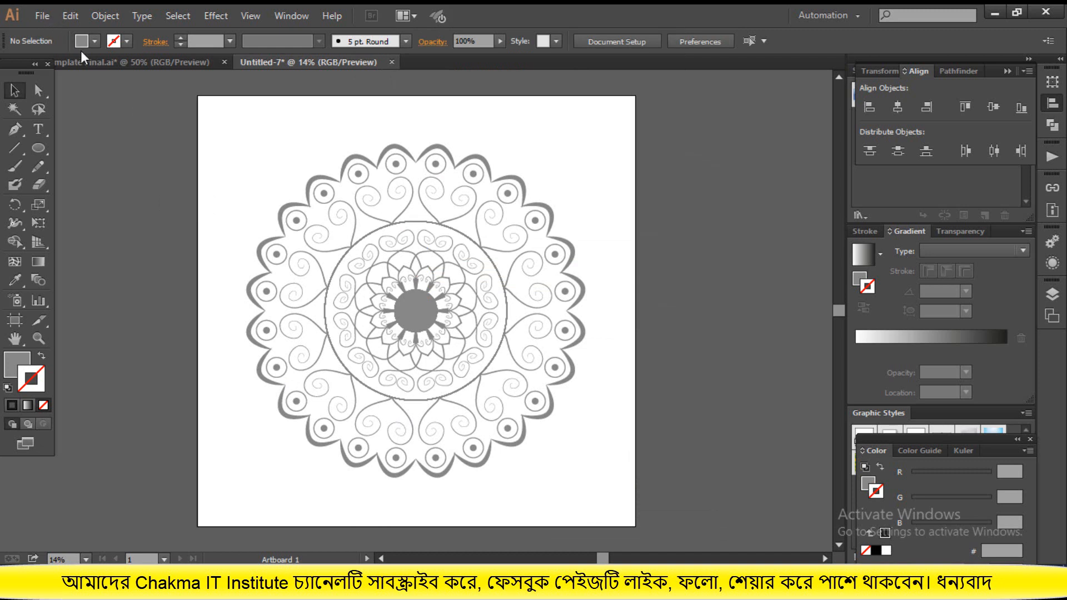
Step: Export the artboard as Mandala7.jpg in the Mandala7 folder, using RGB, quality 10 Maximum and 300 ppi
key(alt+f)
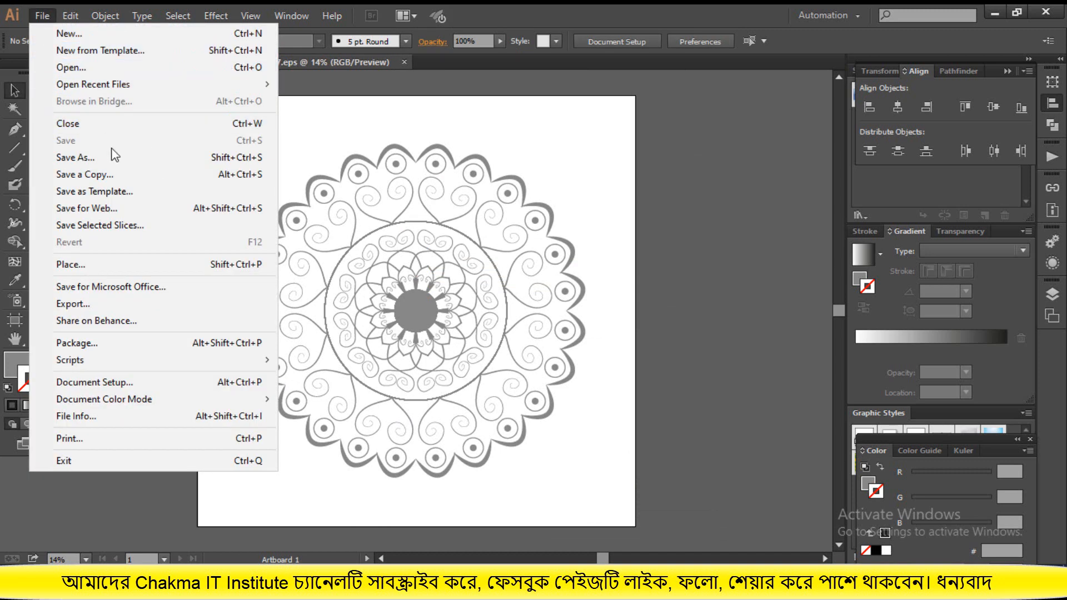
click(114, 296)
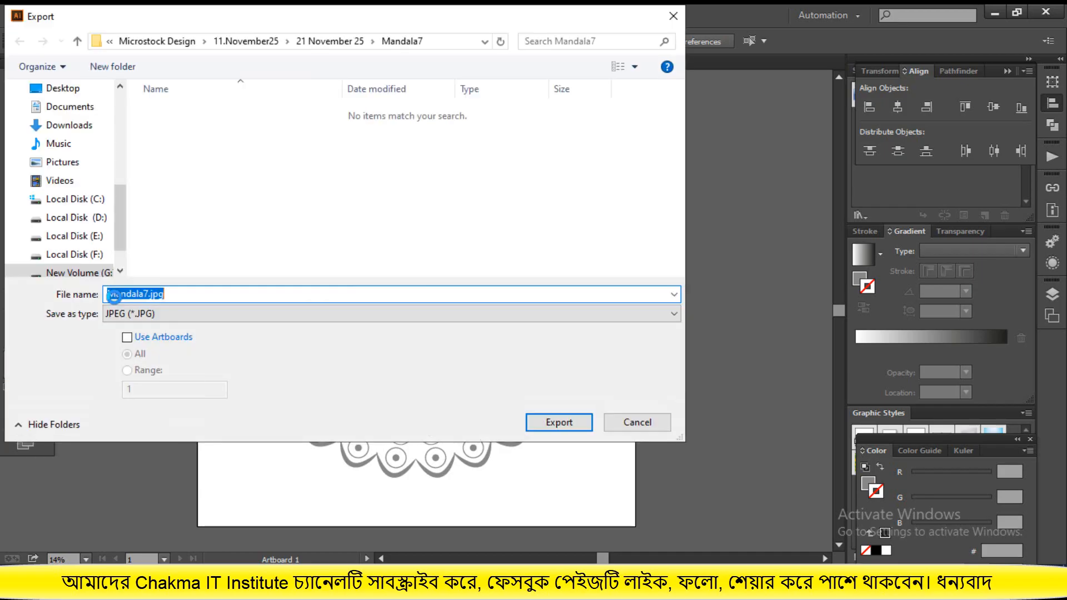
click(128, 337)
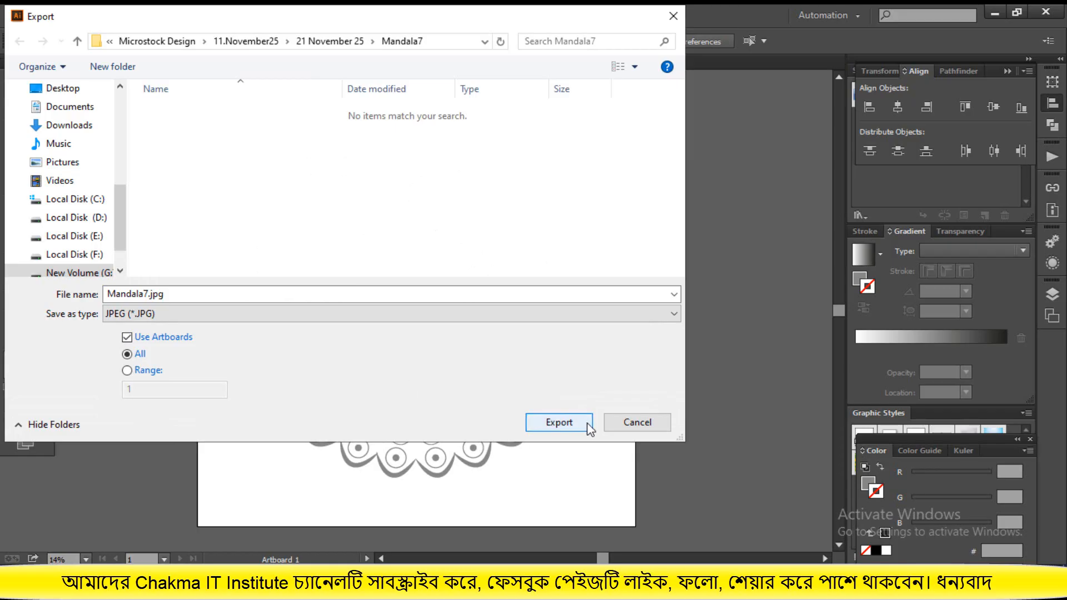
click(567, 423)
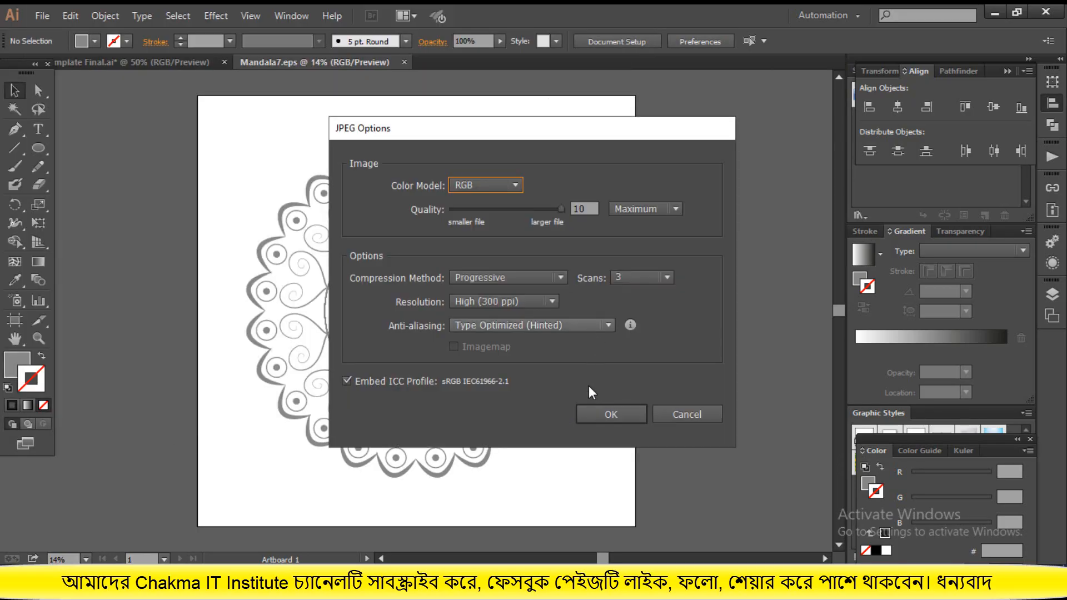
click(599, 416)
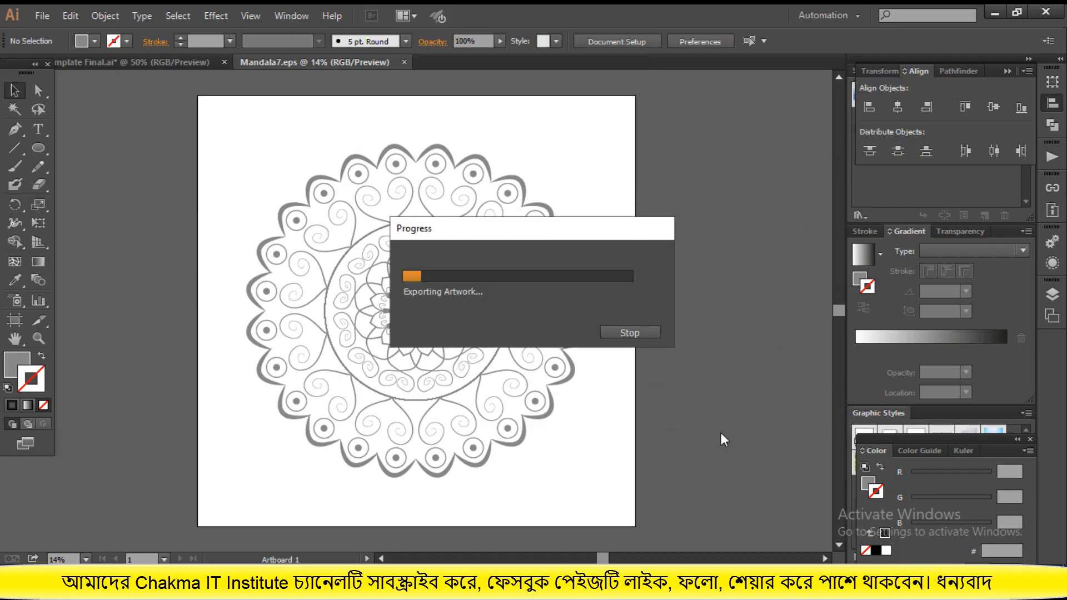